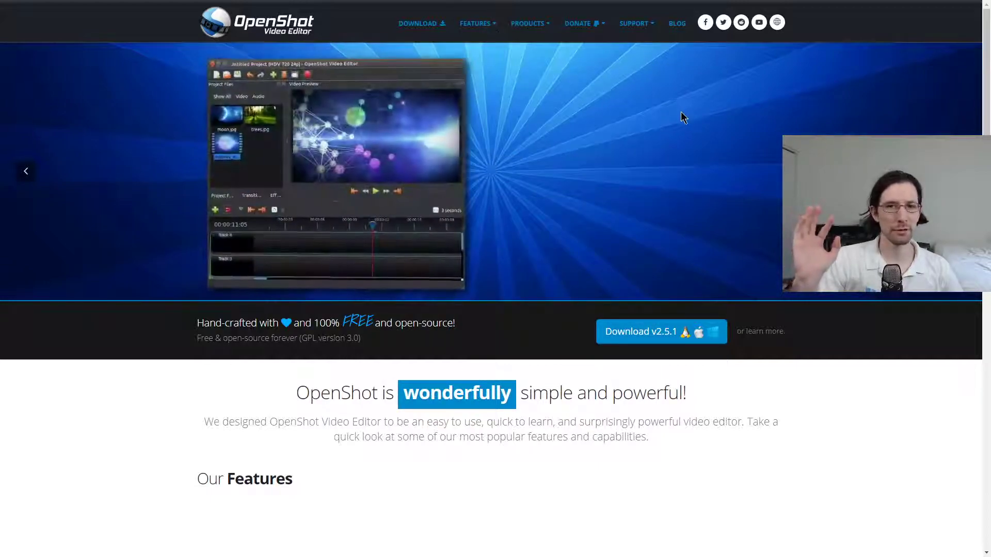
Look through the openshot.org home page, including its features overview and latest posts.
click(495, 36)
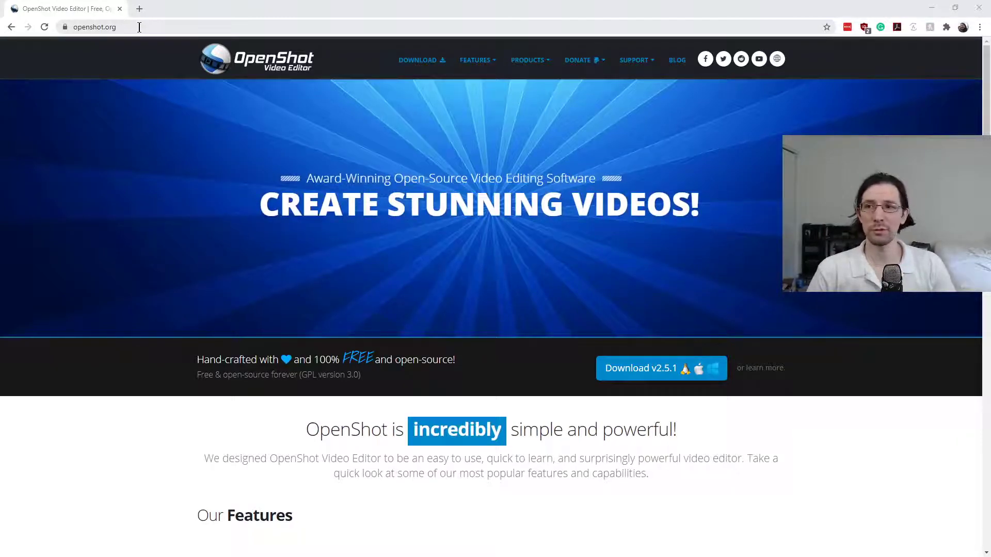
click(140, 27)
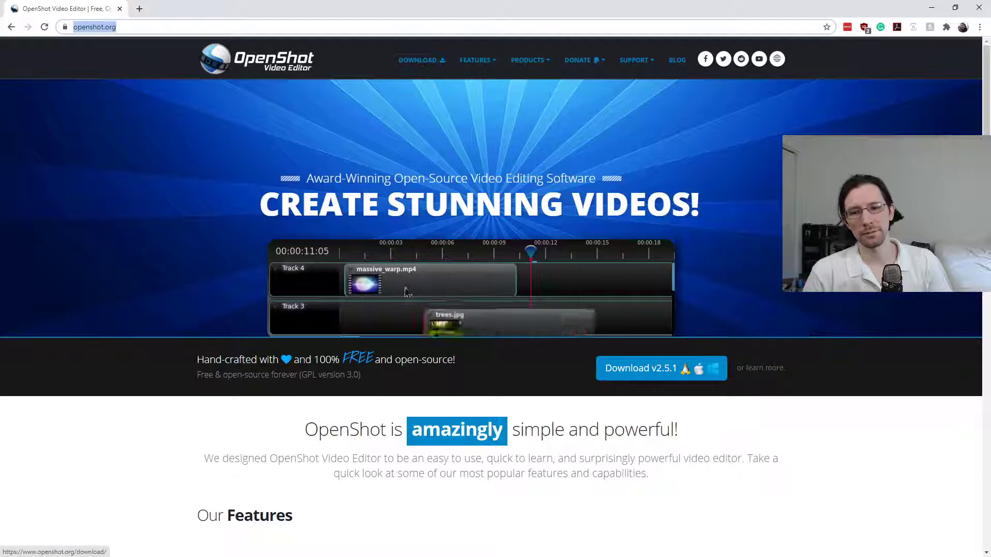
scroll(666, 376, down, 15)
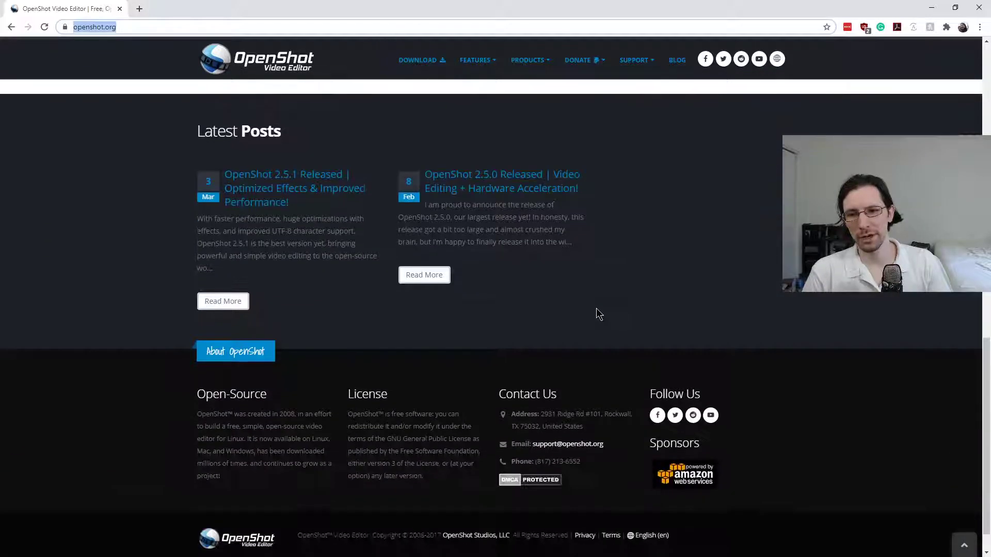
scroll(596, 315, up, 12)
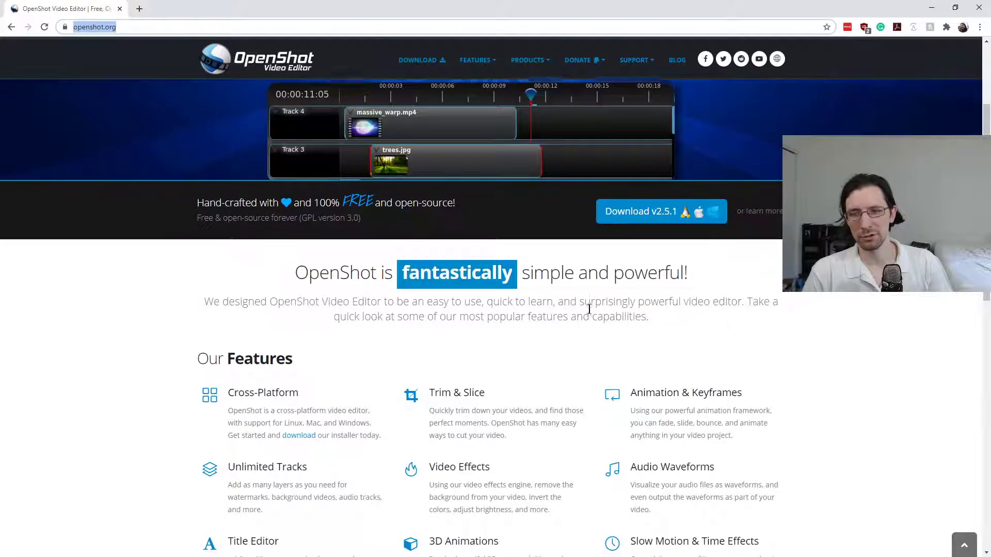
scroll(589, 309, down, 3)
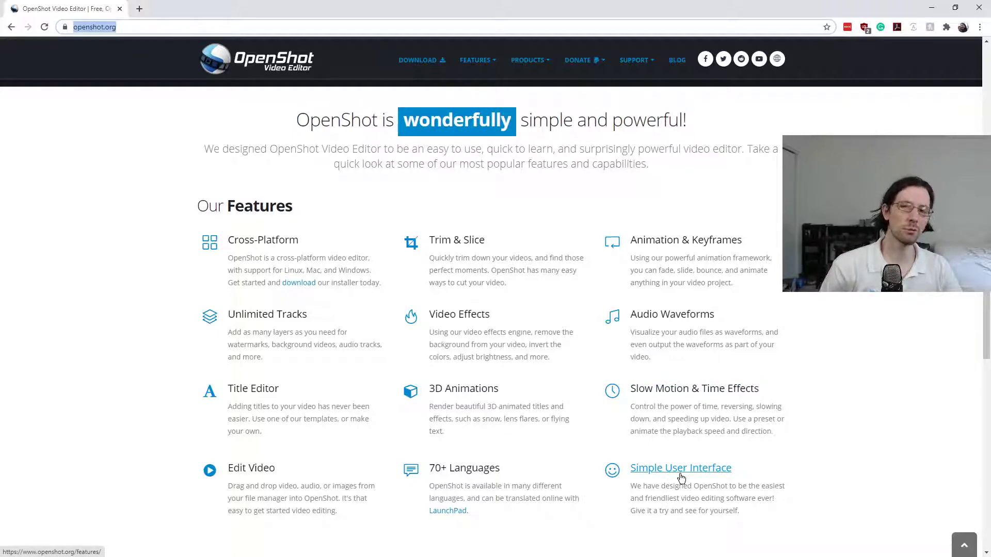
scroll(774, 373, down, 2)
scroll(769, 398, up, 3)
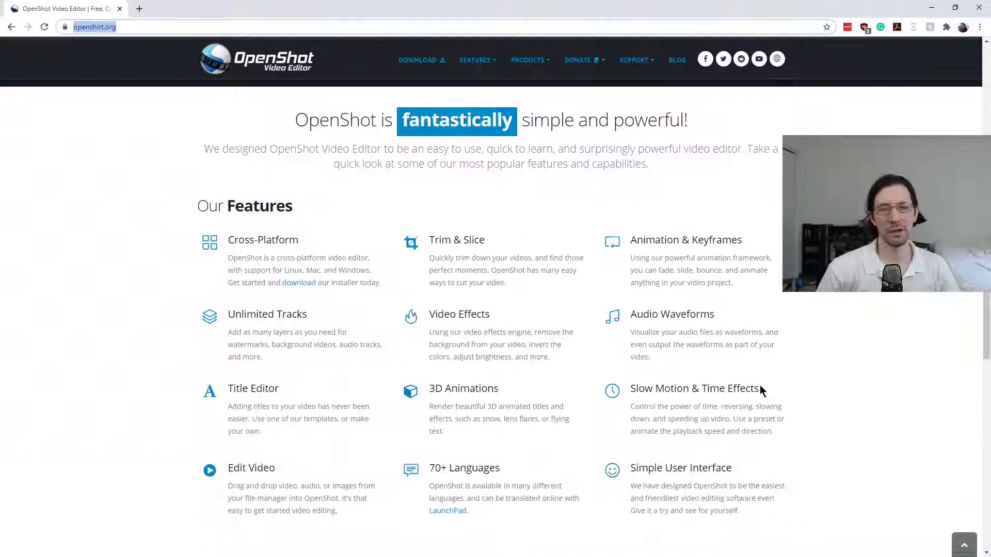
scroll(769, 401, down, 2)
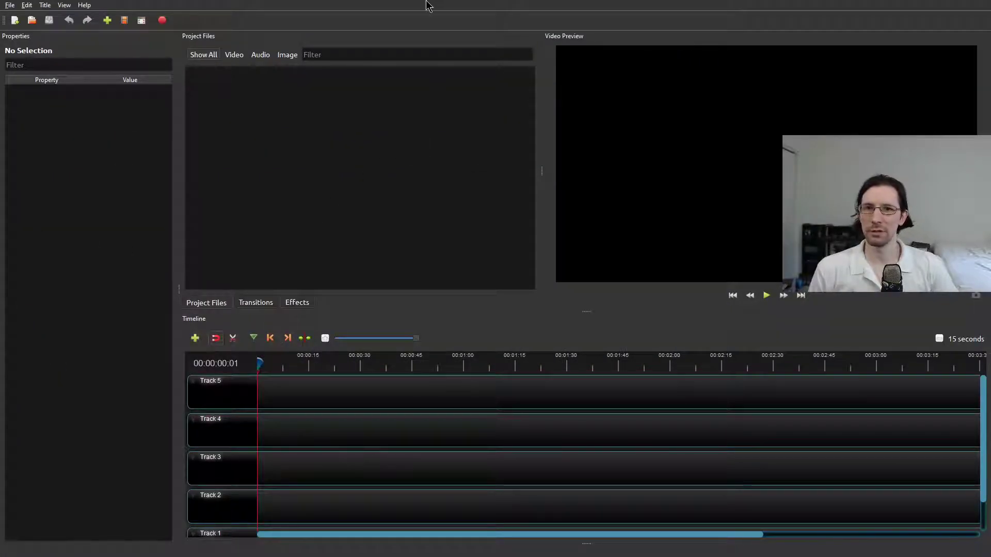
Resize the workspace so the timeline shows all five tracks and the Properties area is narrower.
click(9, 5)
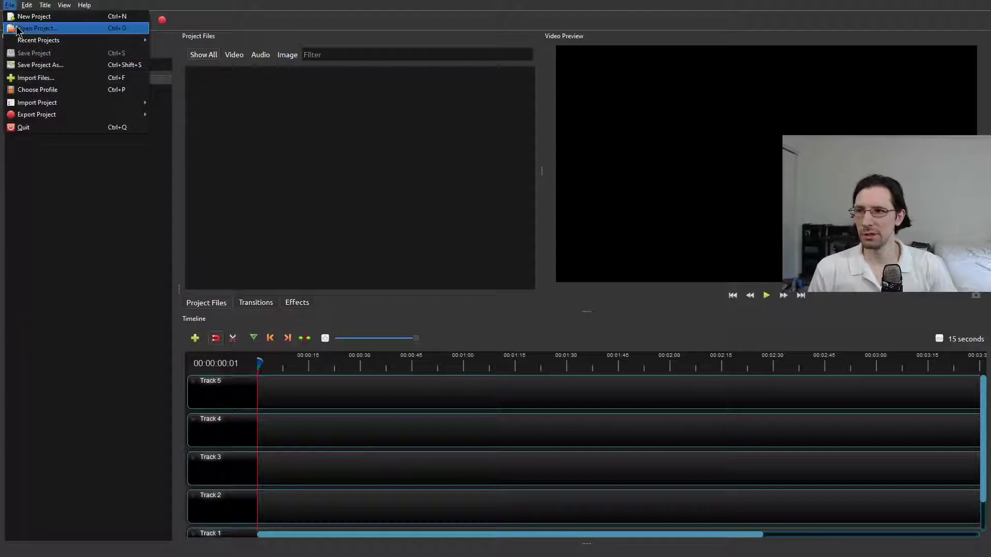
click(12, 5)
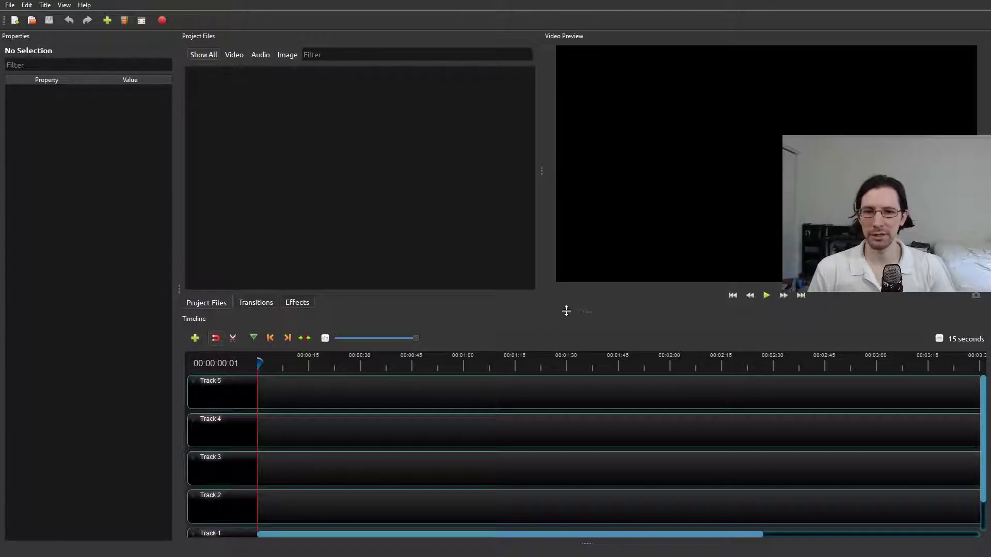
drag(580, 311, 583, 269)
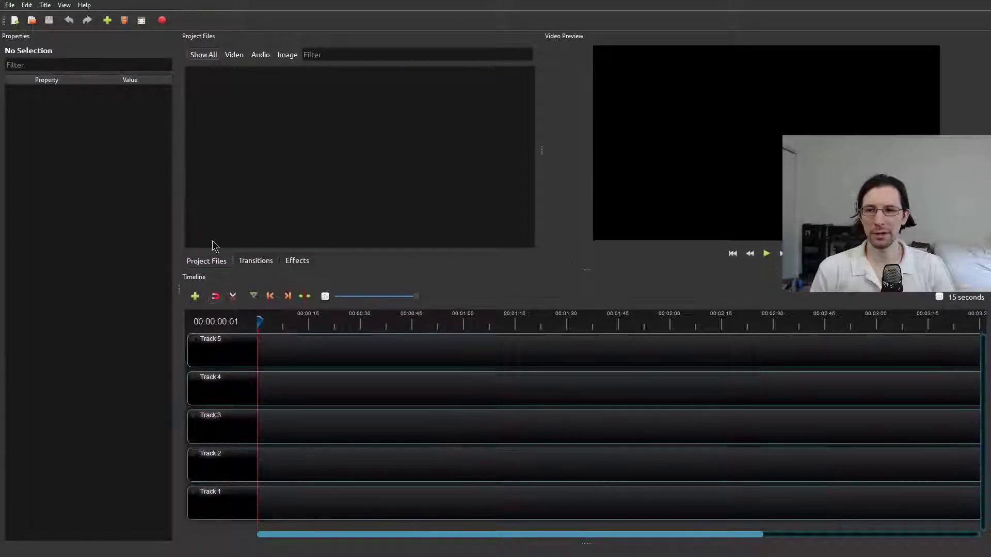
drag(170, 294, 138, 294)
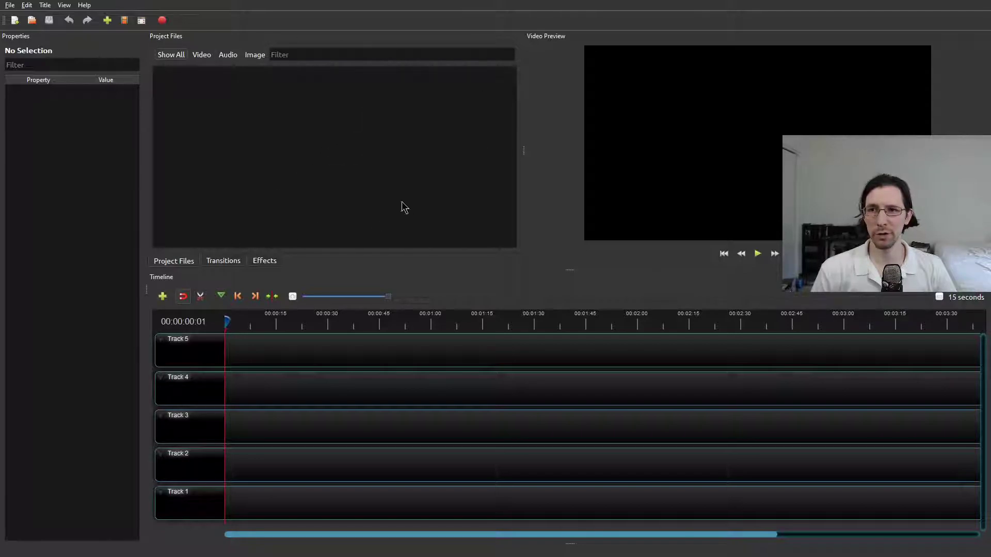
View the available effects and transitions, and return to the project files.
click(223, 261)
click(262, 261)
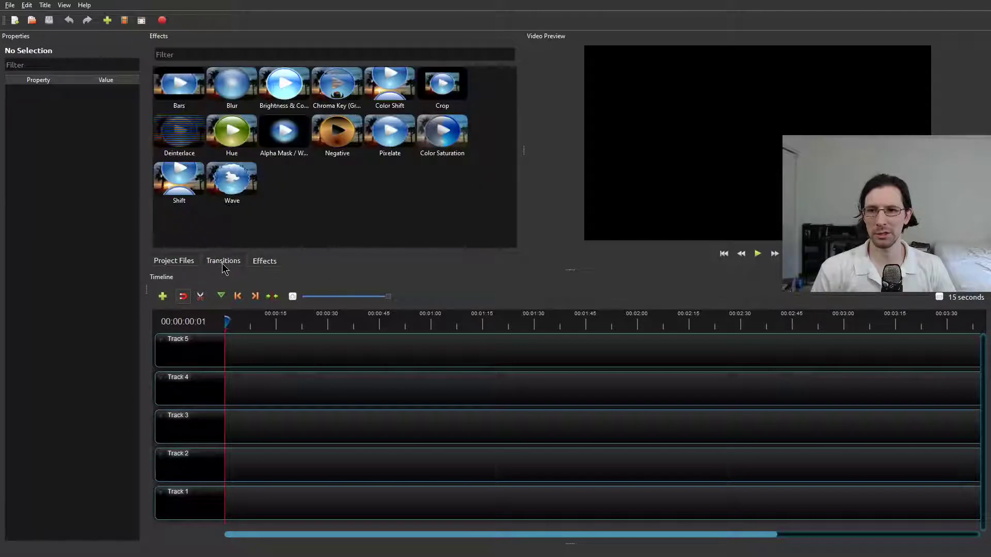
click(222, 261)
click(173, 262)
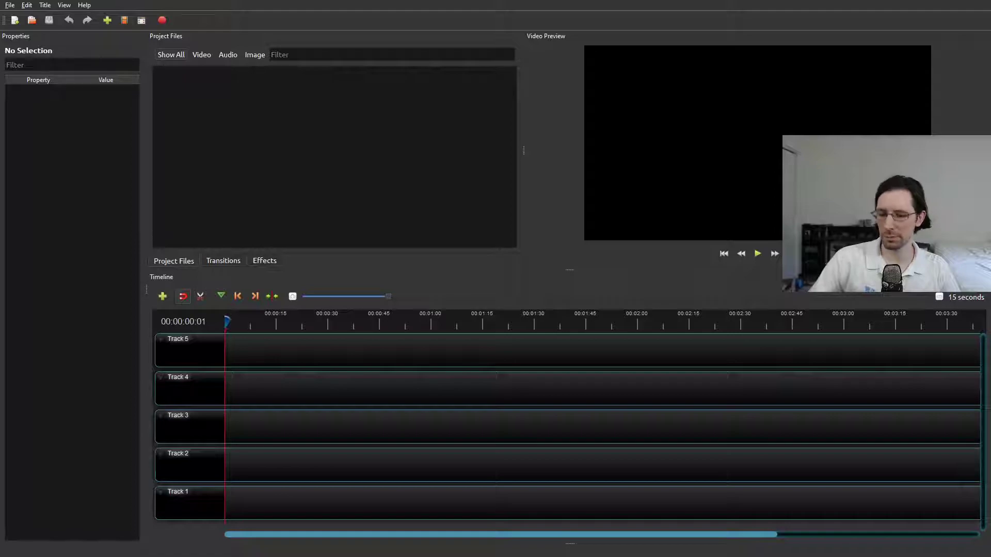
Switch to a new File Explorer window and open the REC folder on the ELMASS (E:) drive.
key(super+e)
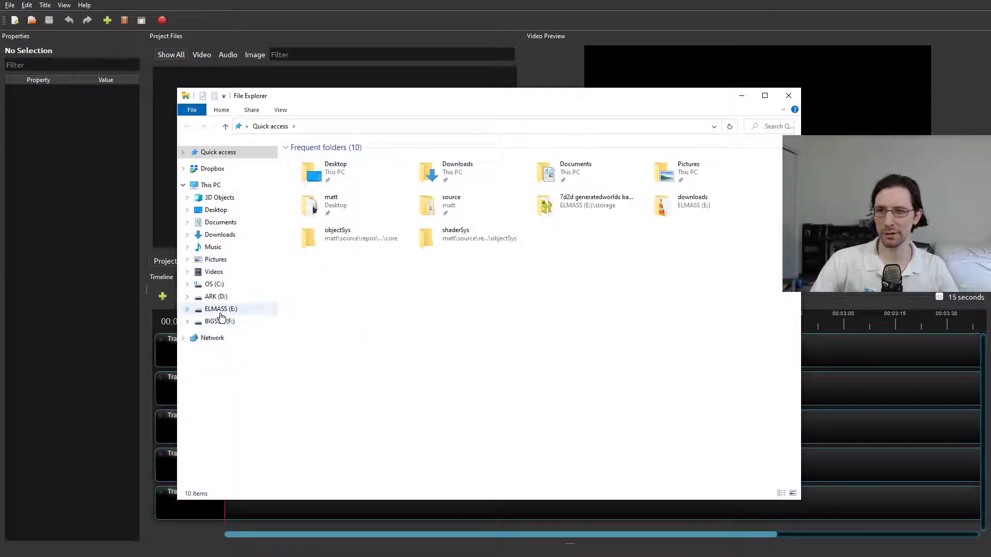
click(221, 309)
double_click(322, 179)
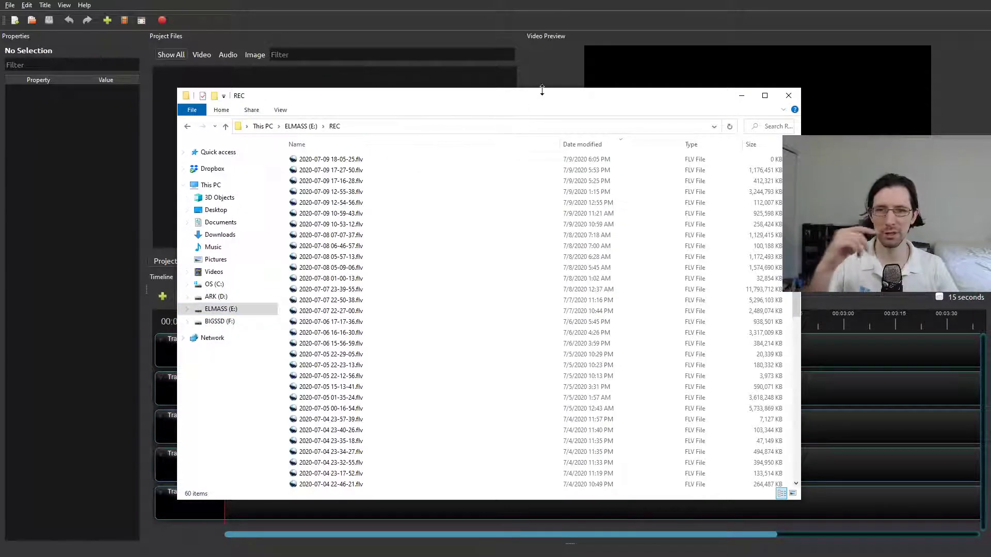
drag(596, 102, 475, 106)
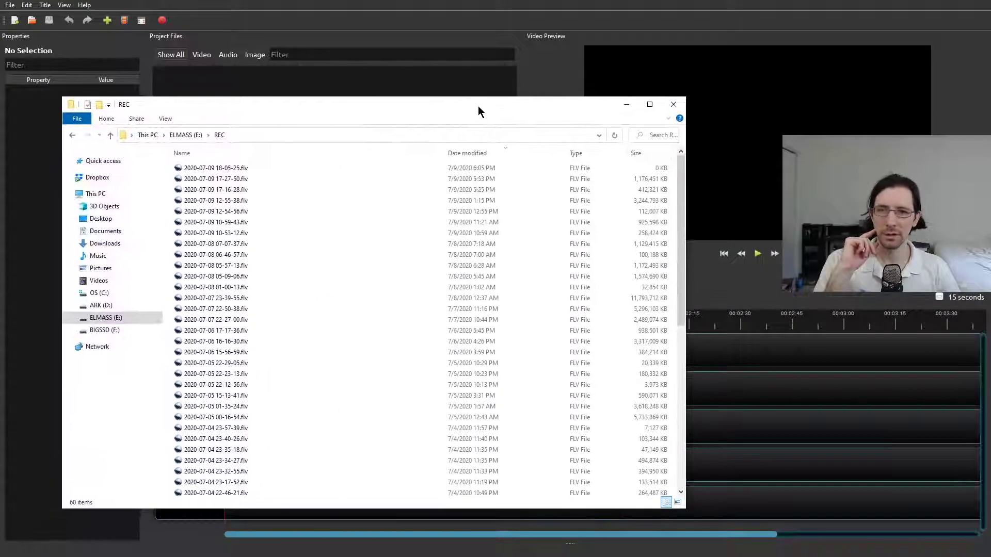
click(565, 190)
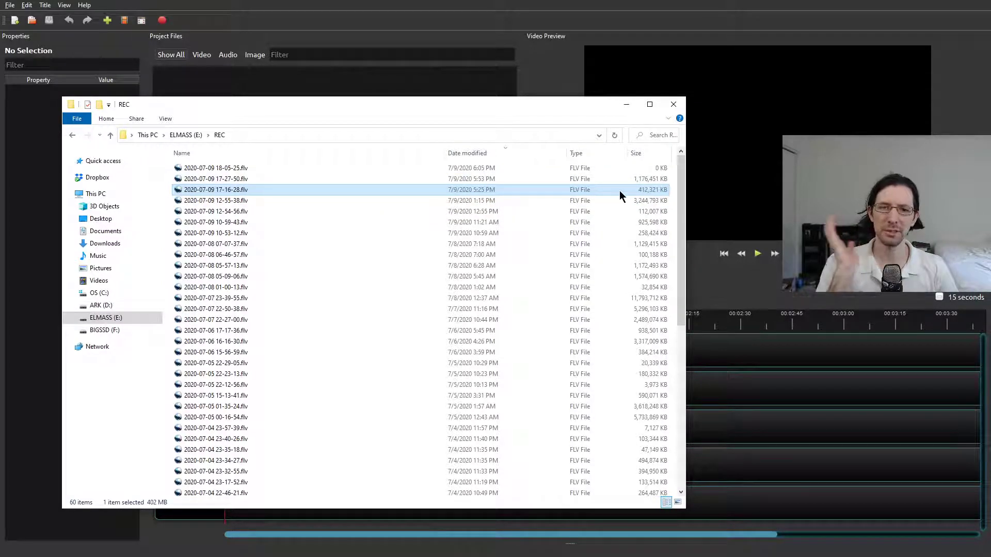
click(489, 288)
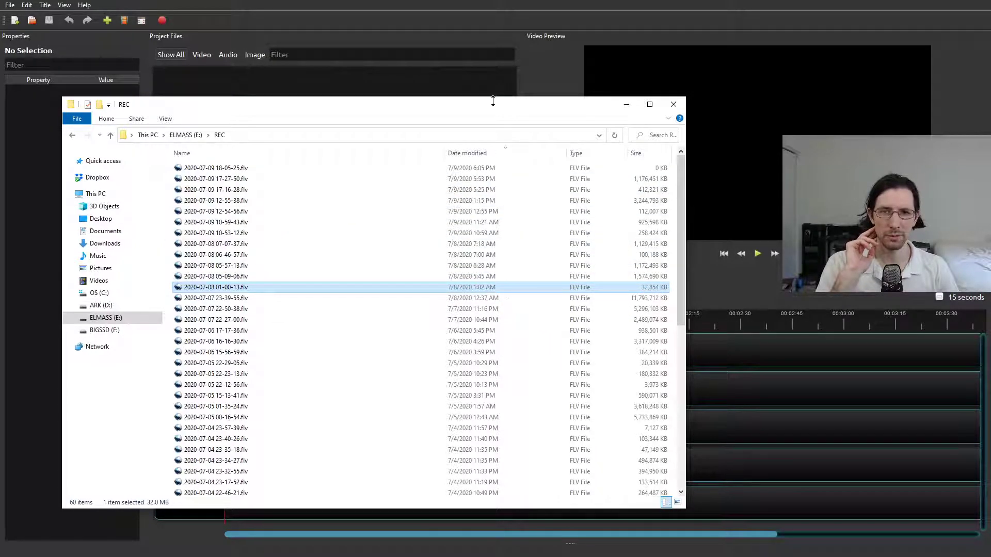
drag(498, 111, 764, 96)
drag(763, 272, 231, 423)
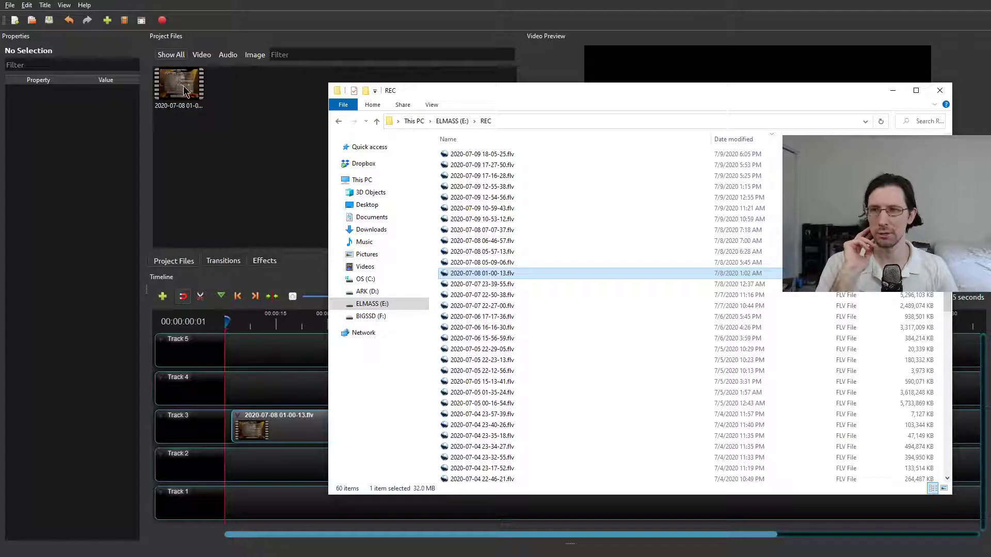
drag(670, 95, 0, 186)
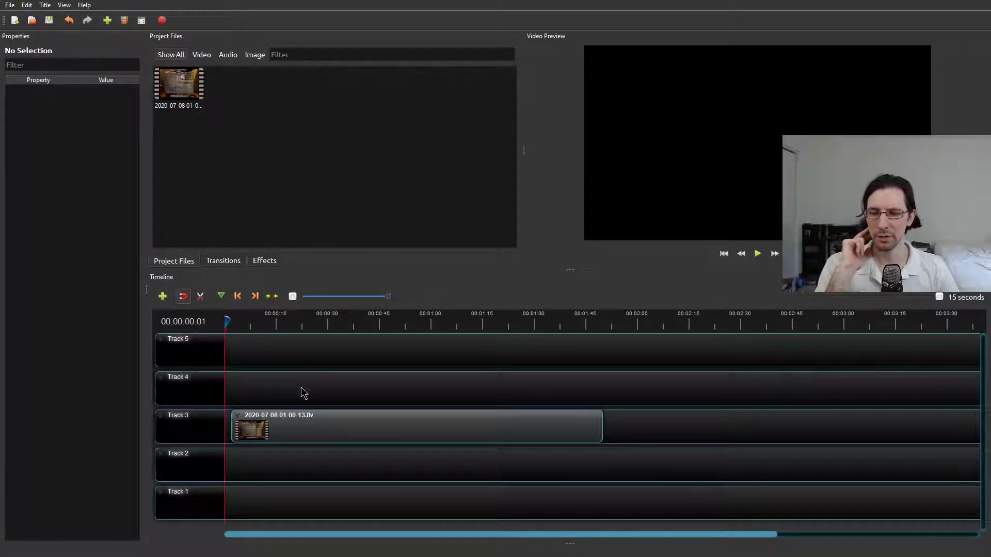
drag(296, 427, 287, 426)
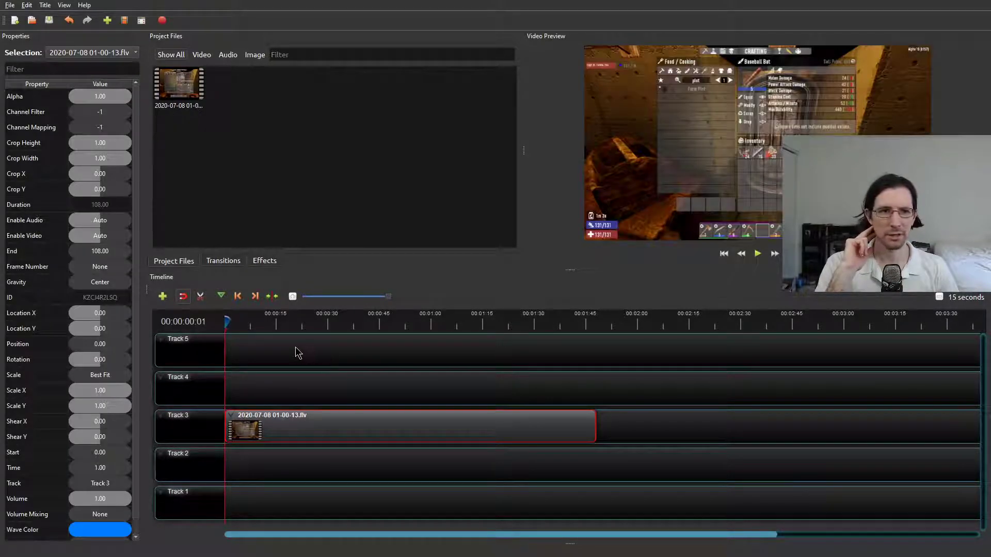
Scrub through the beginning of the clip on Track 3 and review its properties.
drag(275, 325, 388, 325)
drag(306, 324, 226, 324)
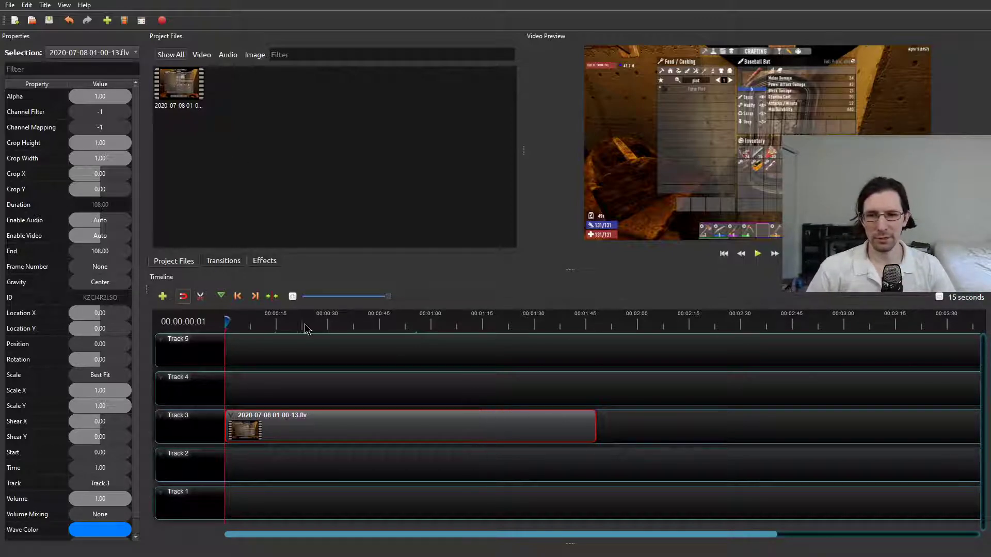
click(496, 370)
click(539, 430)
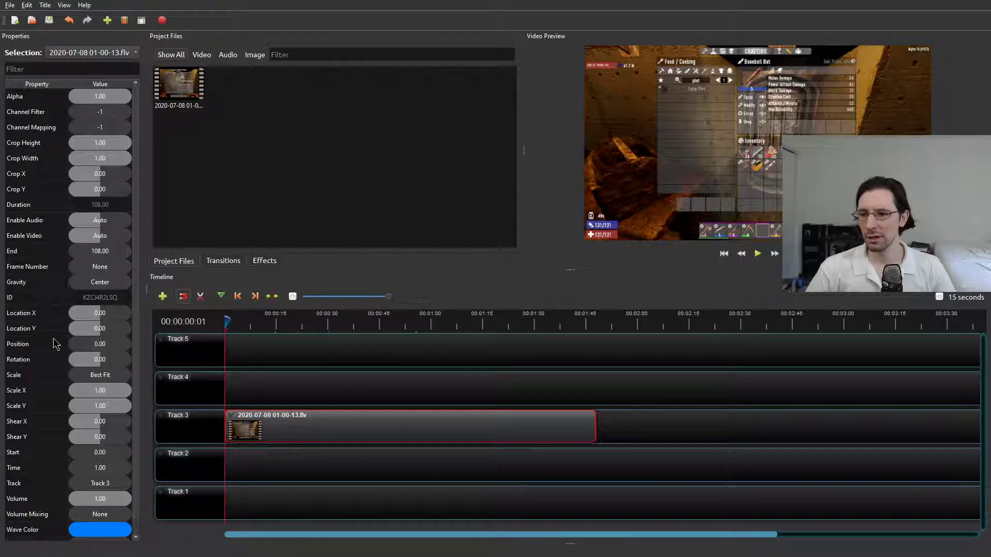
scroll(45, 361, down, 1)
scroll(41, 438, up, 1)
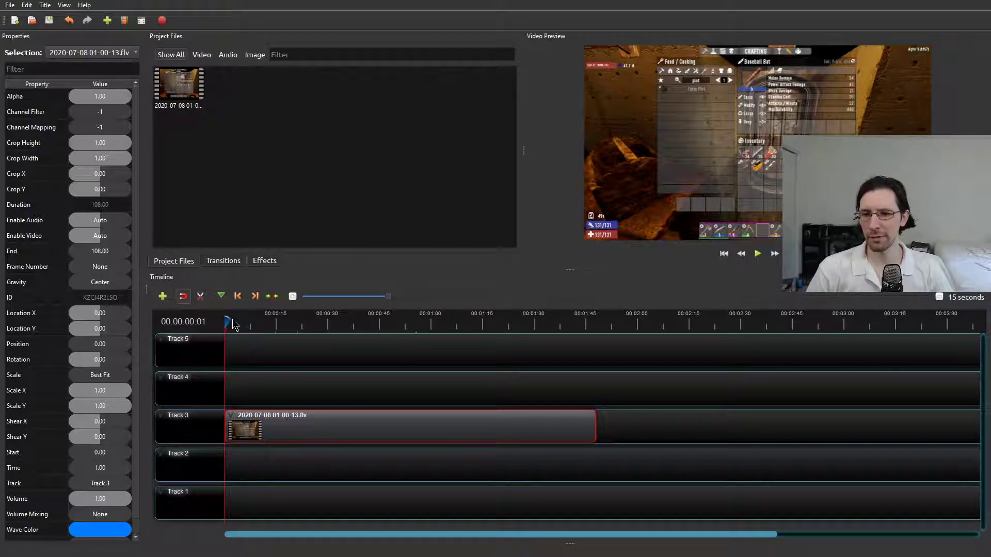
Keyframe the Track 3 clip's rotation to about 20.49 at the 3-second mark and play the animation from the start.
drag(227, 321, 235, 321)
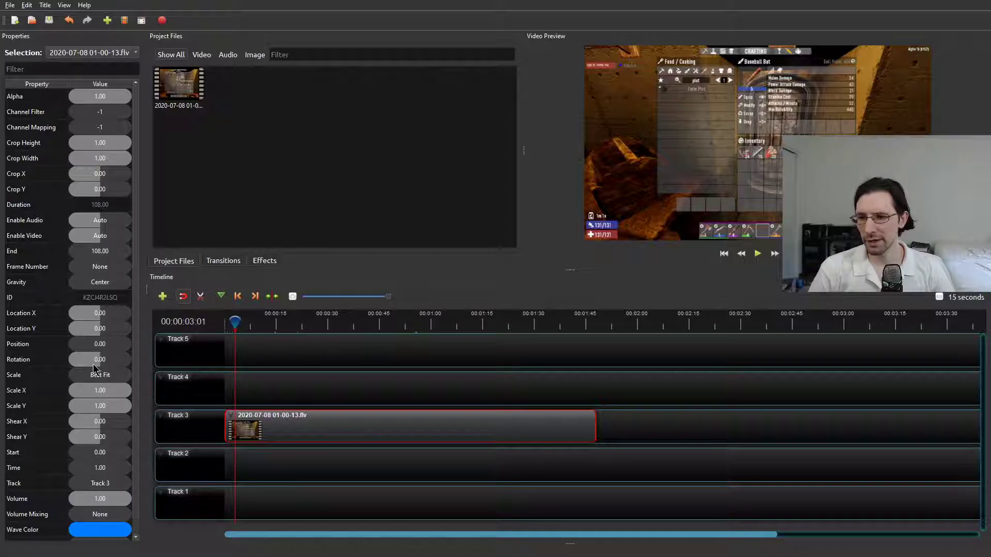
mouse_move(101, 363)
mouse_down()
mouse_move(87, 366)
mouse_move(103, 367)
mouse_up()
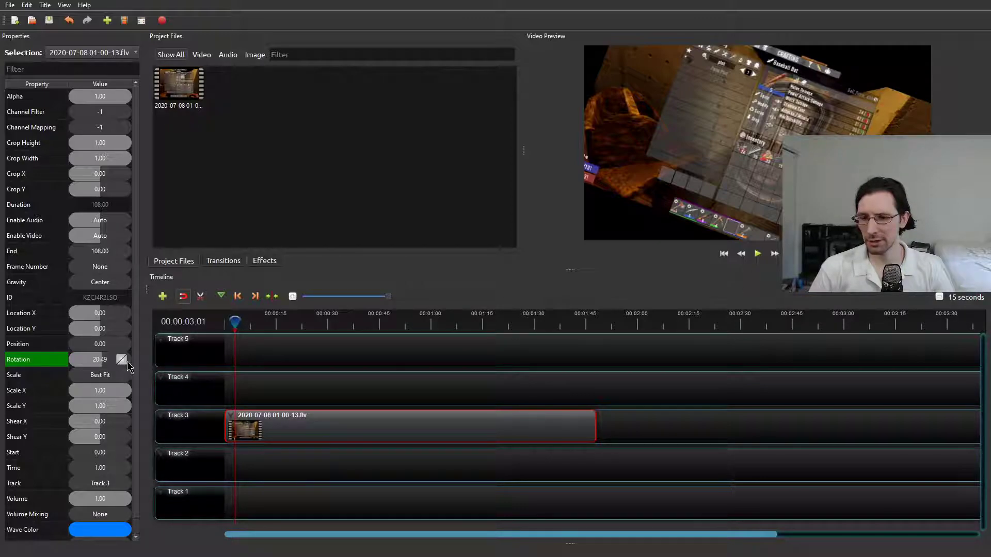
drag(235, 323, 209, 330)
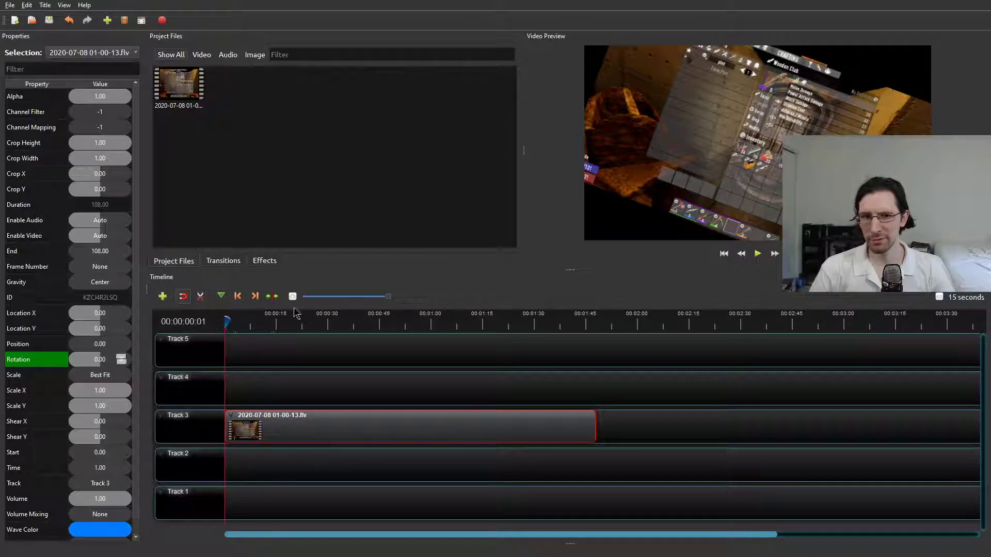
click(757, 253)
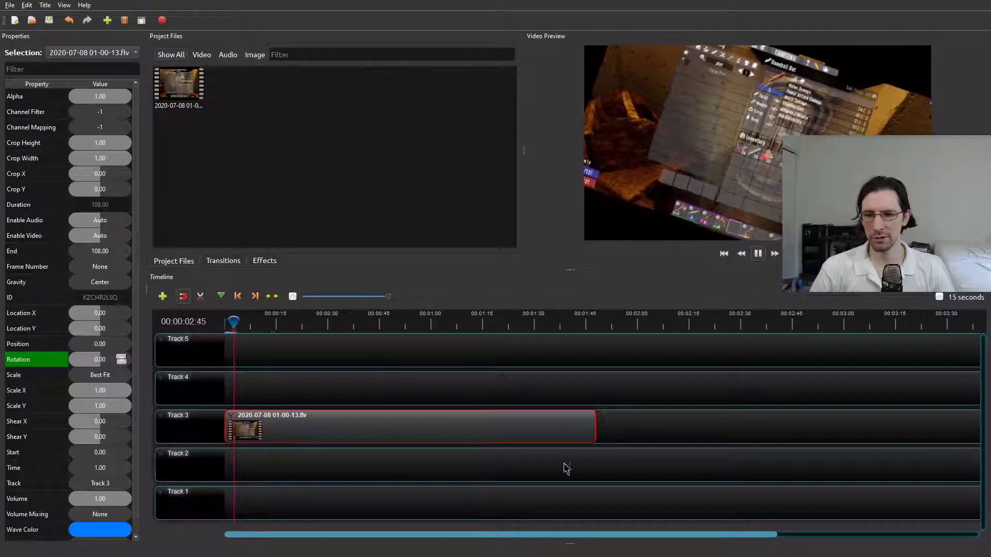
click(757, 254)
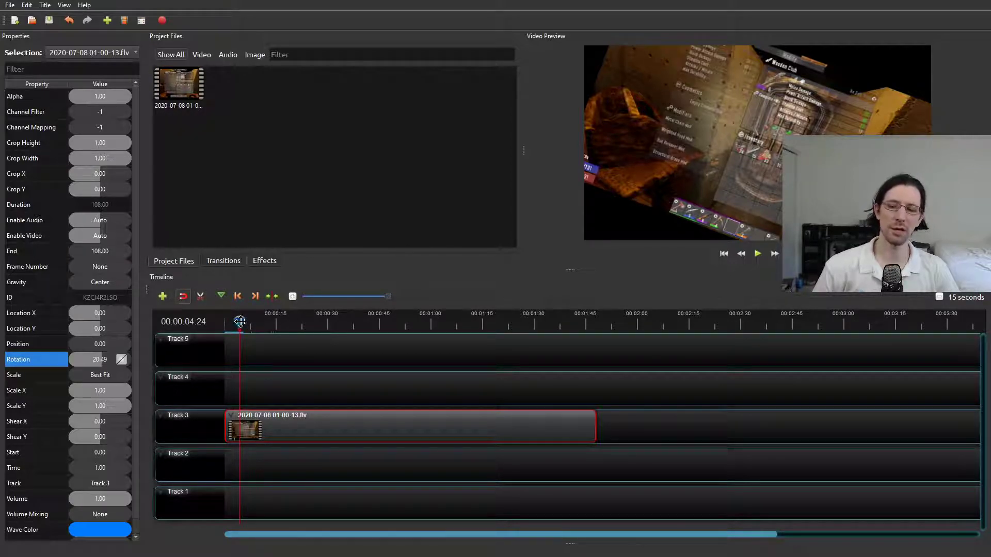
Return the playhead to the start of the timeline and set the Track 3 clip's volume to 1.5.
drag(237, 322, 196, 322)
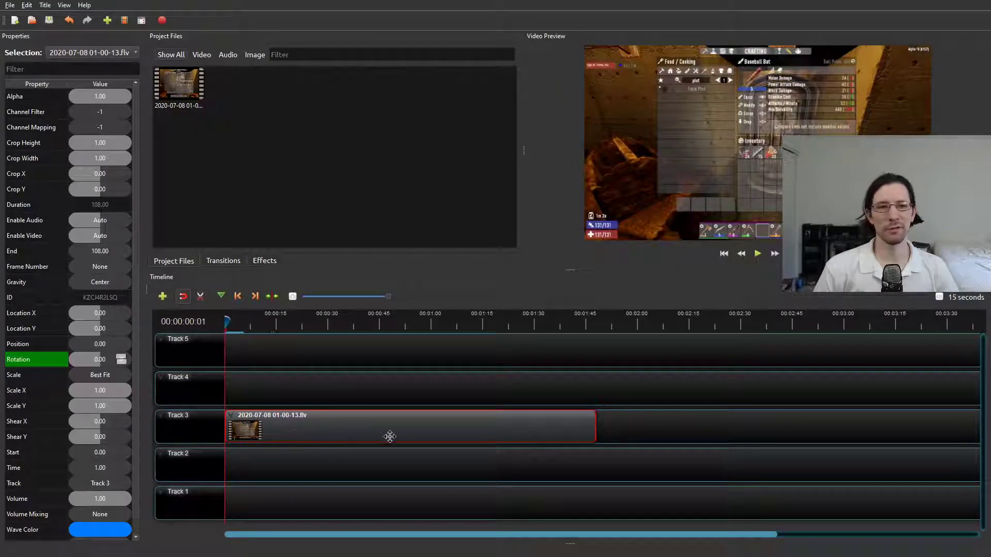
click(95, 499)
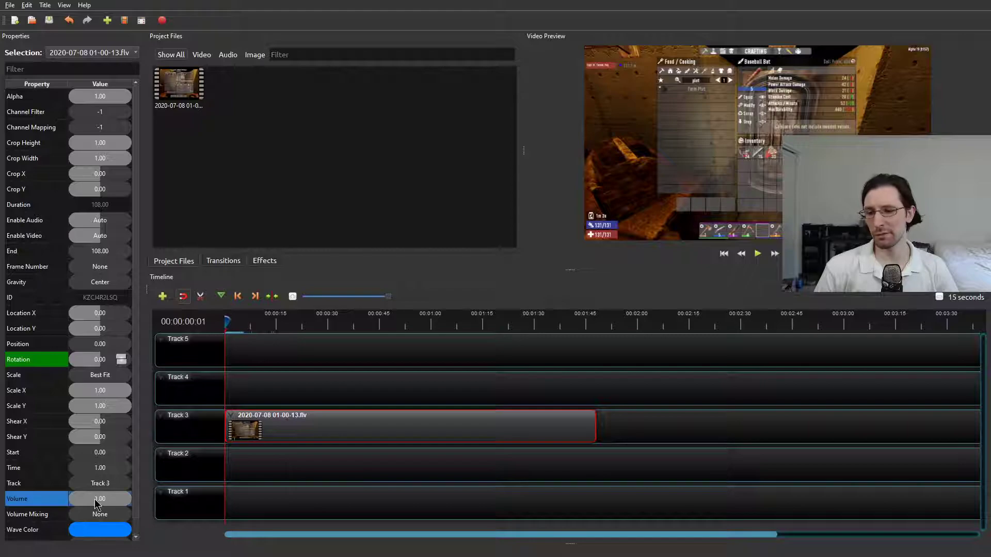
click(98, 500)
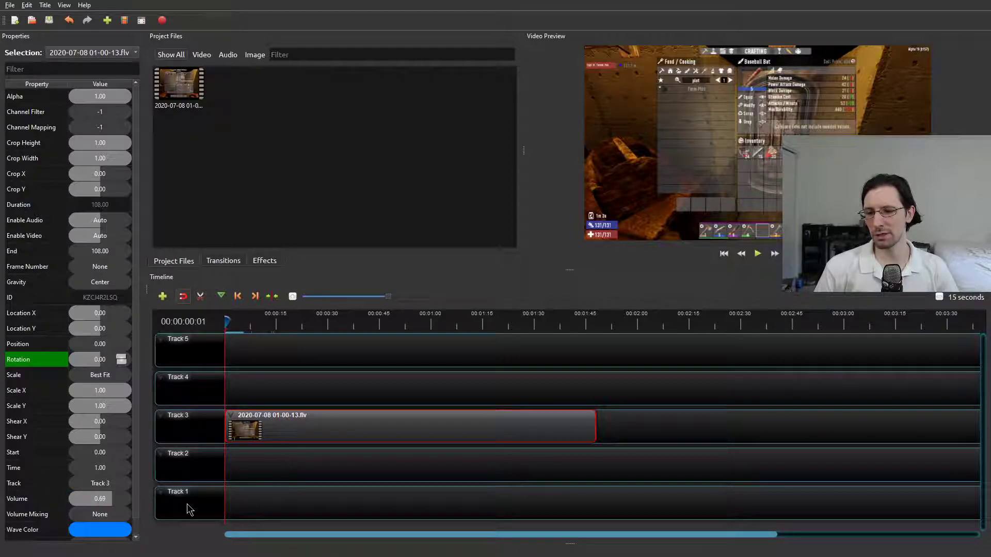
click(105, 499)
click(106, 500)
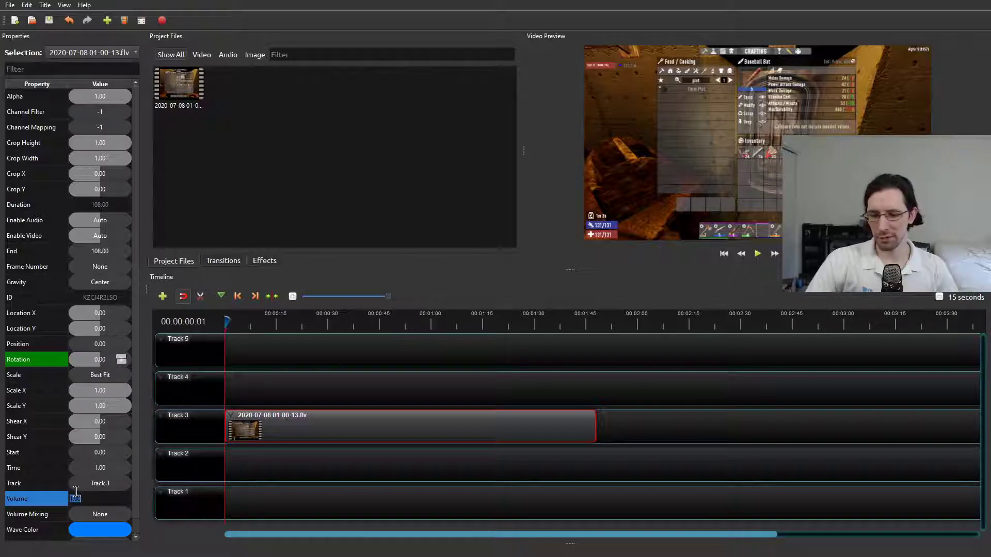
text(1.5)
key(Return)
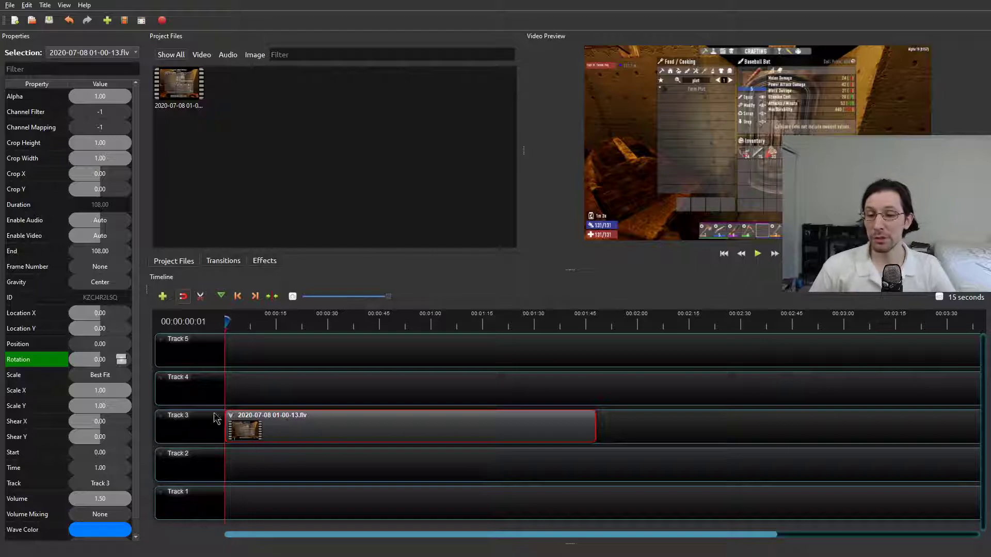
Preview the Track 3 clip at about 15 seconds, then try shifting the clip along its track and return it to the timeline start.
click(280, 323)
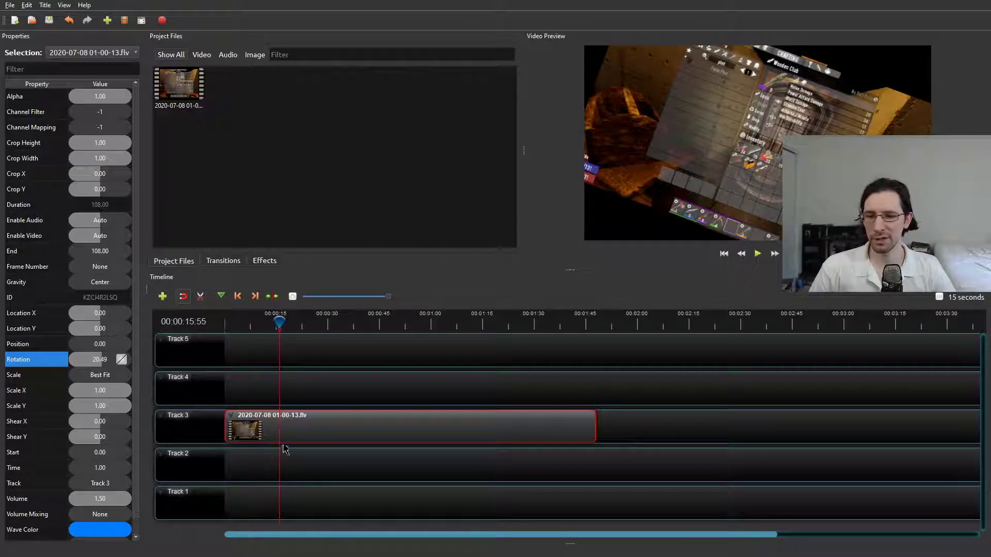
drag(279, 323, 225, 322)
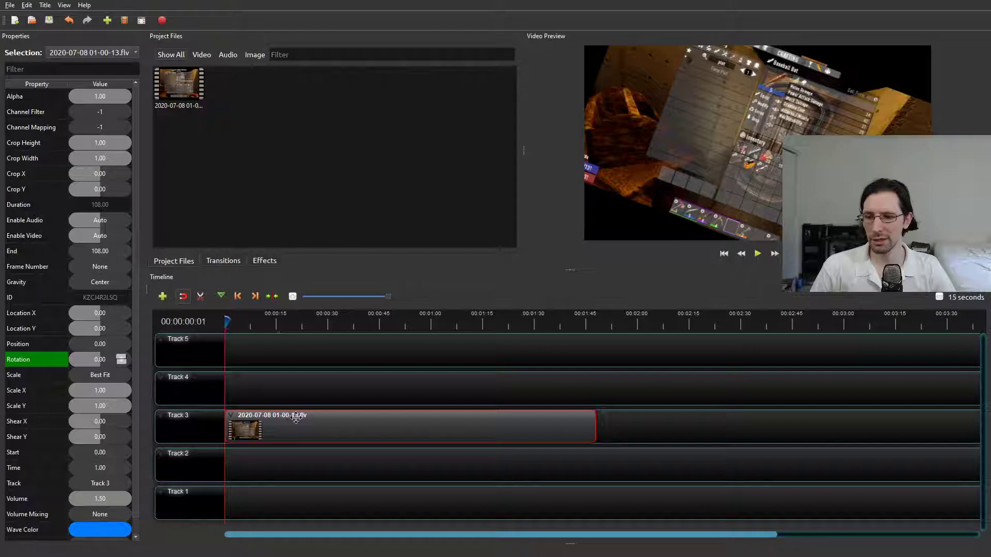
drag(313, 426, 430, 420)
drag(489, 421, 373, 421)
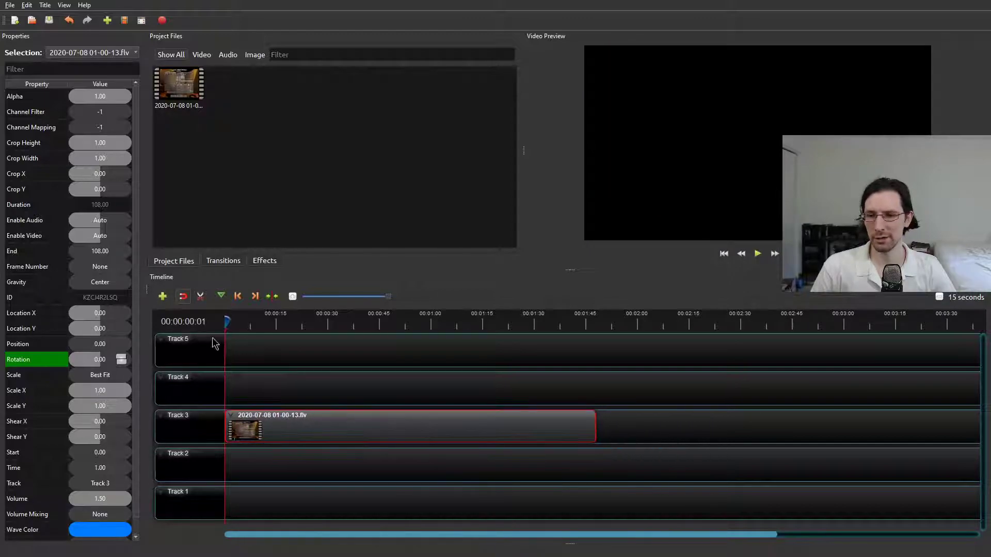
Keyframe the Track 3 clip's volume to 1 at about 24 seconds and check the volume at about 20 seconds.
drag(227, 322, 357, 324)
drag(296, 323, 307, 323)
click(104, 499)
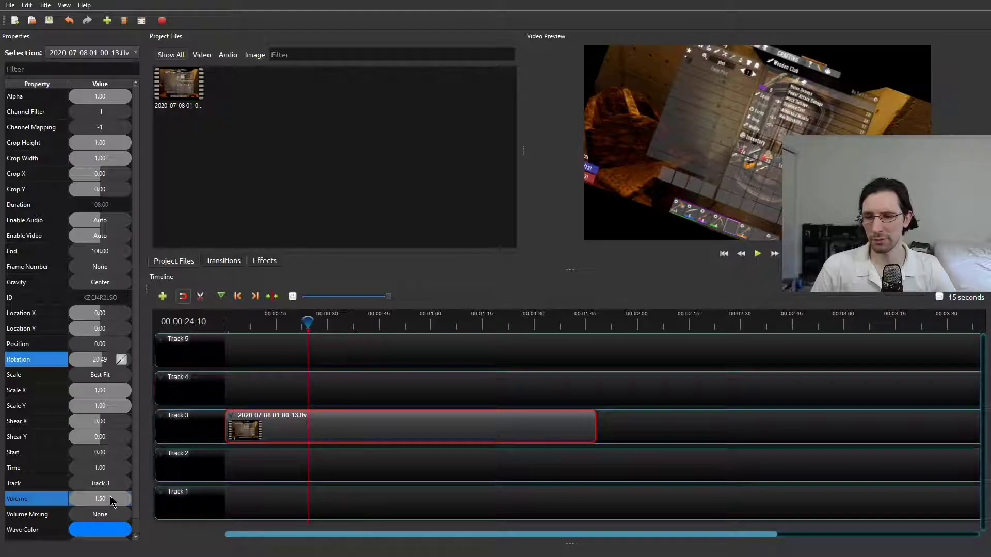
double_click(113, 495)
text(1)
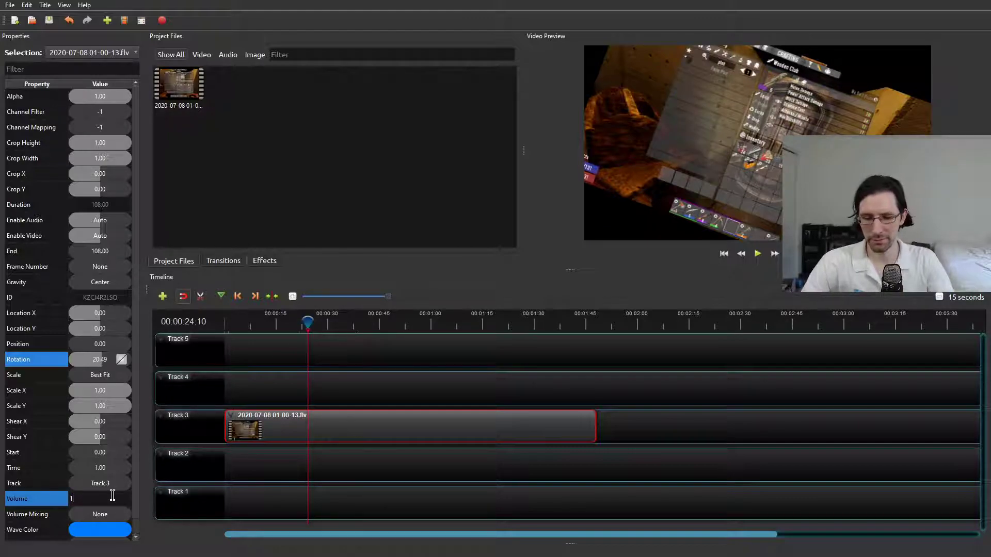
key(Return)
mouse_move(302, 329)
mouse_down()
mouse_move(222, 324)
mouse_move(391, 323)
mouse_move(294, 324)
mouse_up()
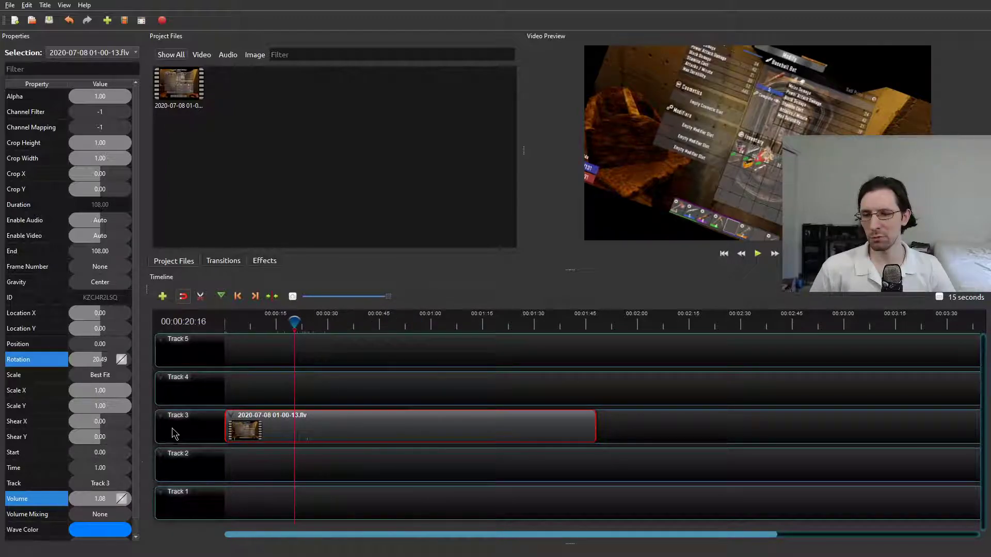
Remove the volume and rotation keyframes from the Track 3 clip and return the playhead to the start.
right_click(100, 500)
click(138, 492)
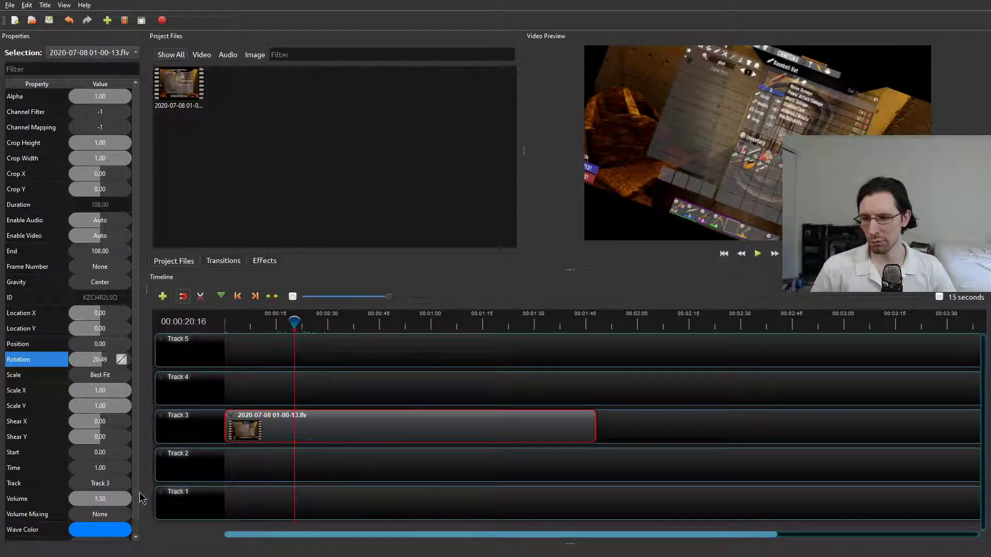
click(96, 364)
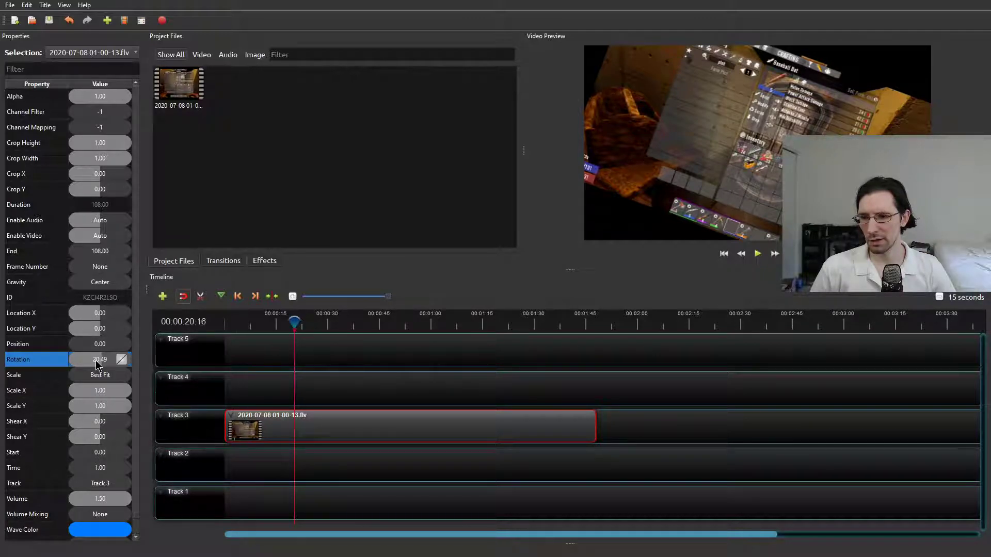
right_click(98, 359)
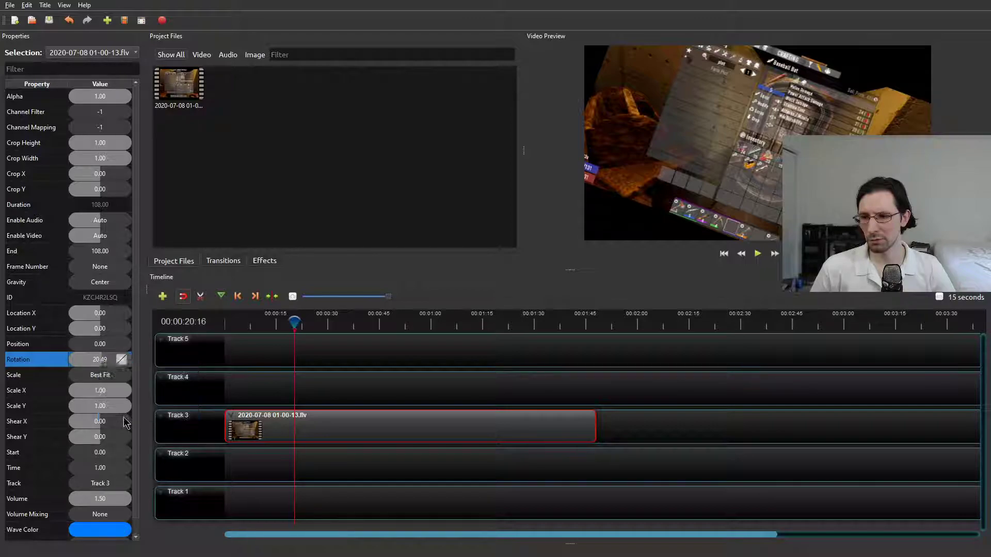
click(126, 415)
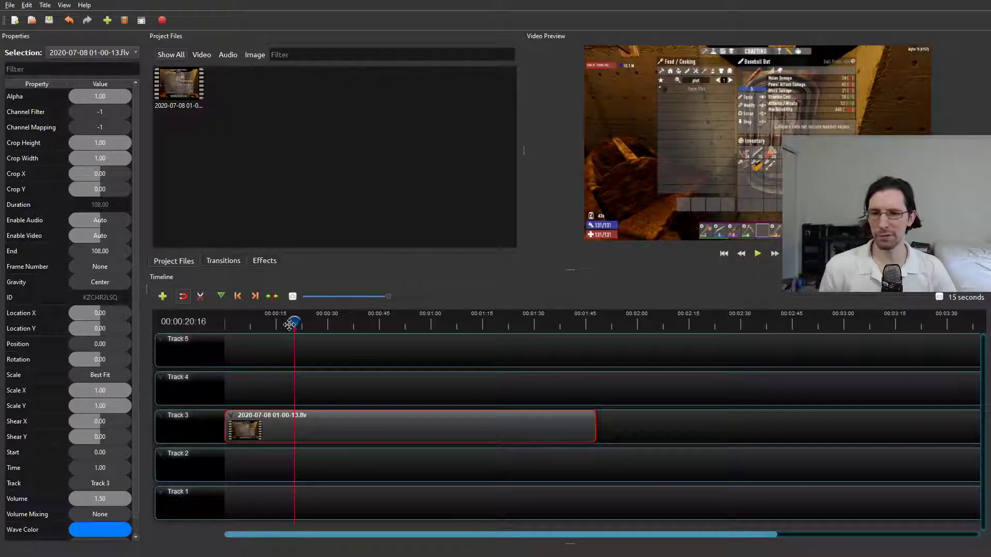
drag(294, 322, 225, 324)
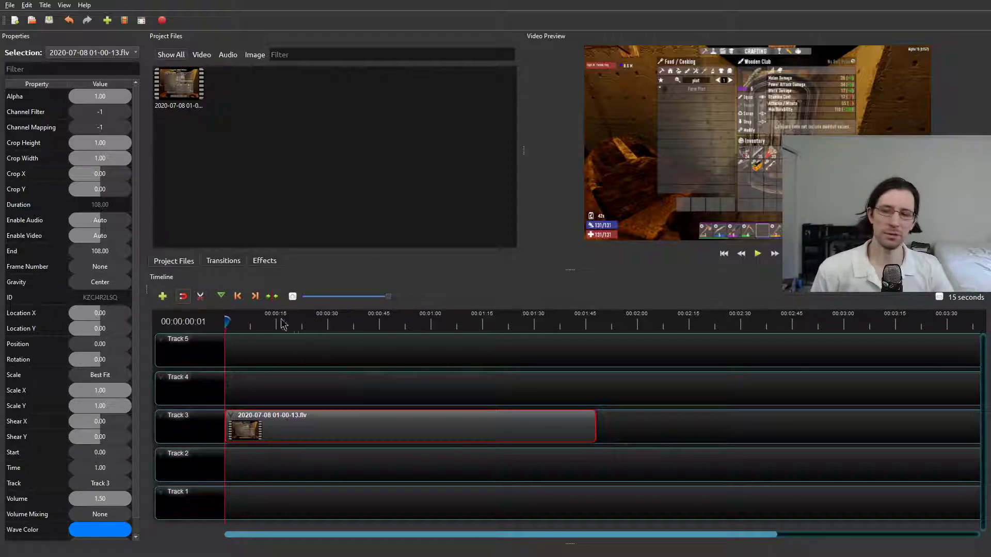
Slice the Track 3 clip at about 37 seconds, keeping both sides.
drag(223, 319, 355, 316)
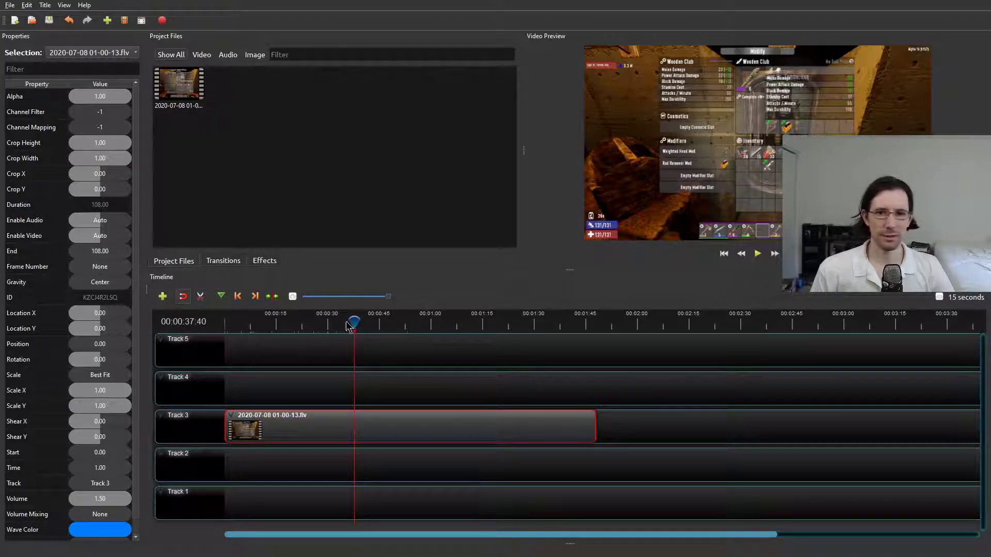
right_click(358, 324)
mouse_move(382, 330)
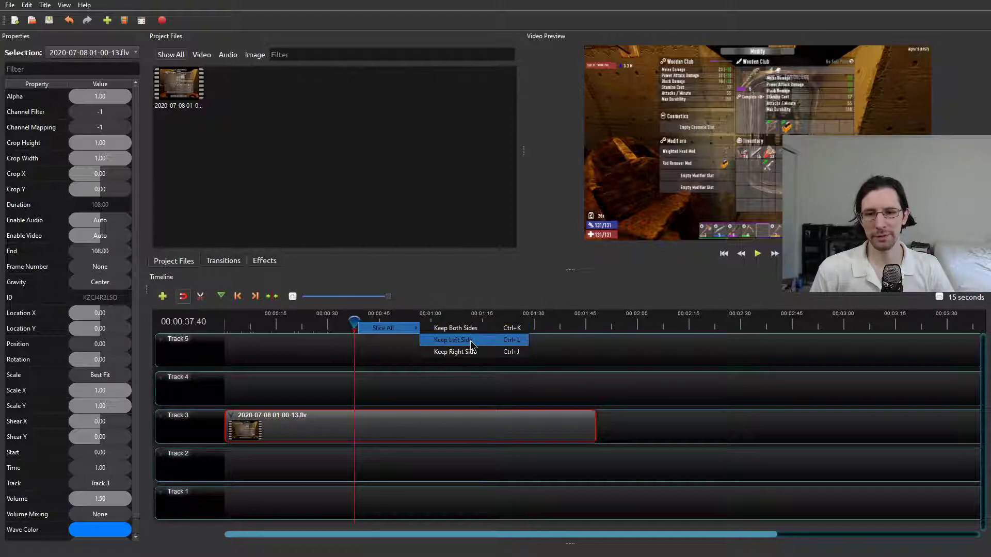
click(494, 329)
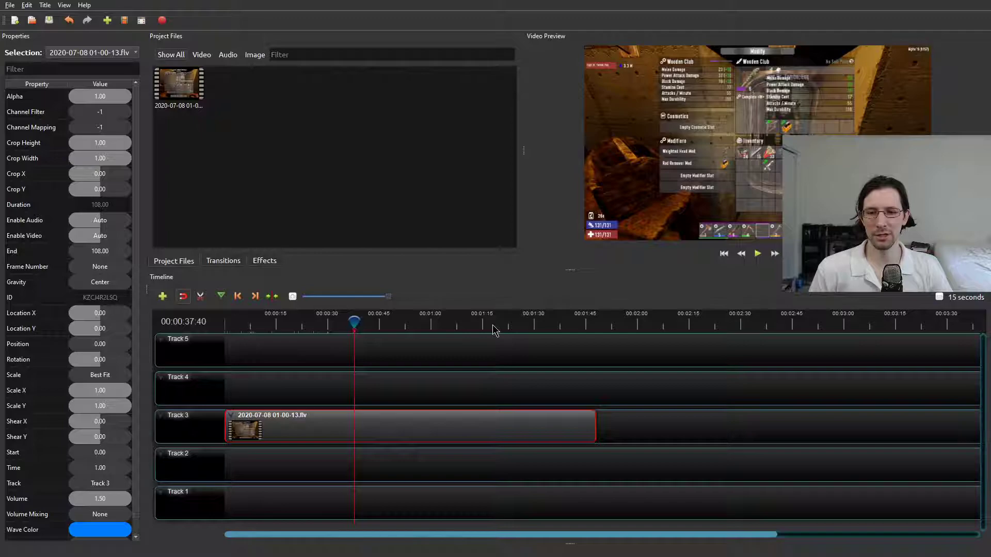
Slice the first Track 3 segment at about 25 seconds, keeping only the left side.
click(351, 321)
click(310, 321)
right_click(311, 323)
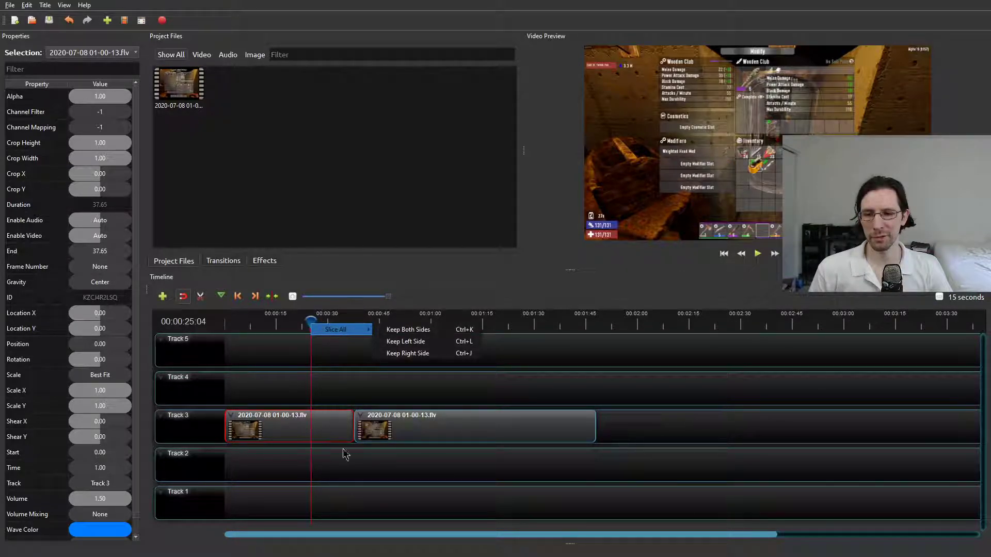
click(327, 436)
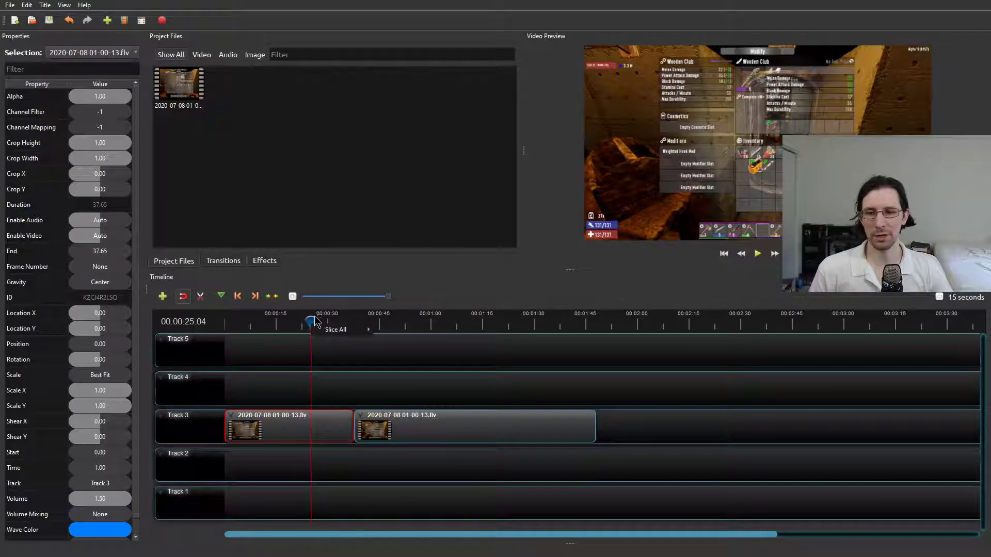
click(400, 341)
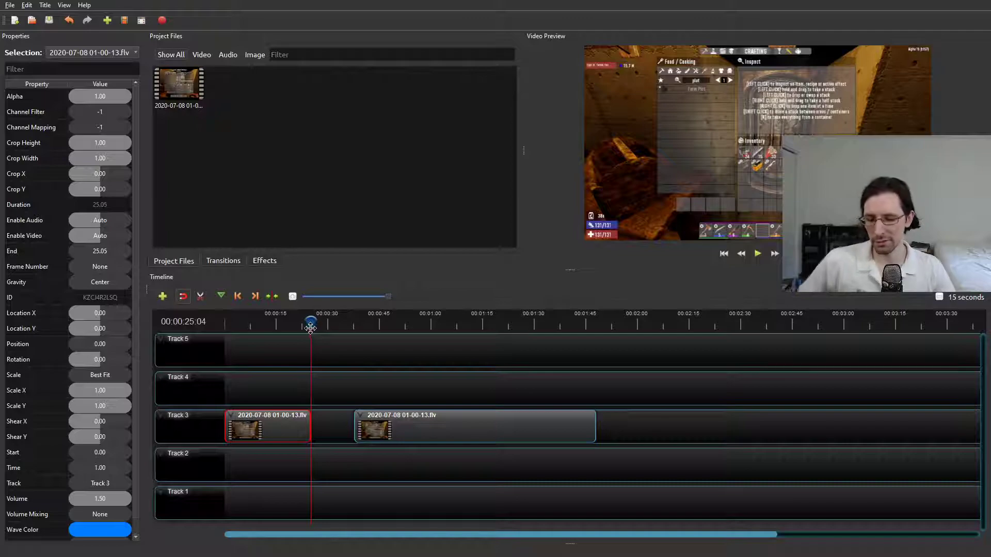
Undo both slices on Track 3 to restore the single full-length clip.
key(ctrl+z)
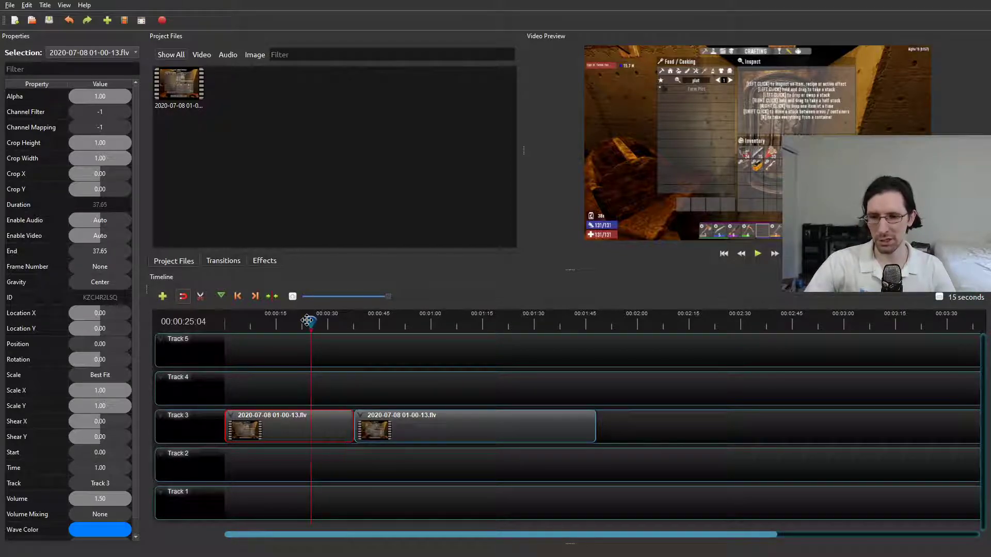
key(ctrl+z)
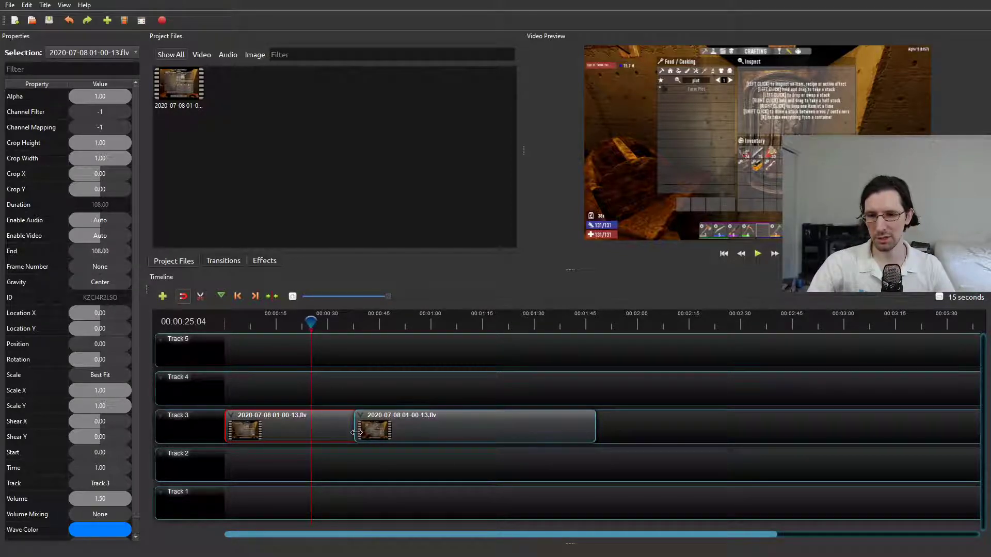
key(ctrl+z)
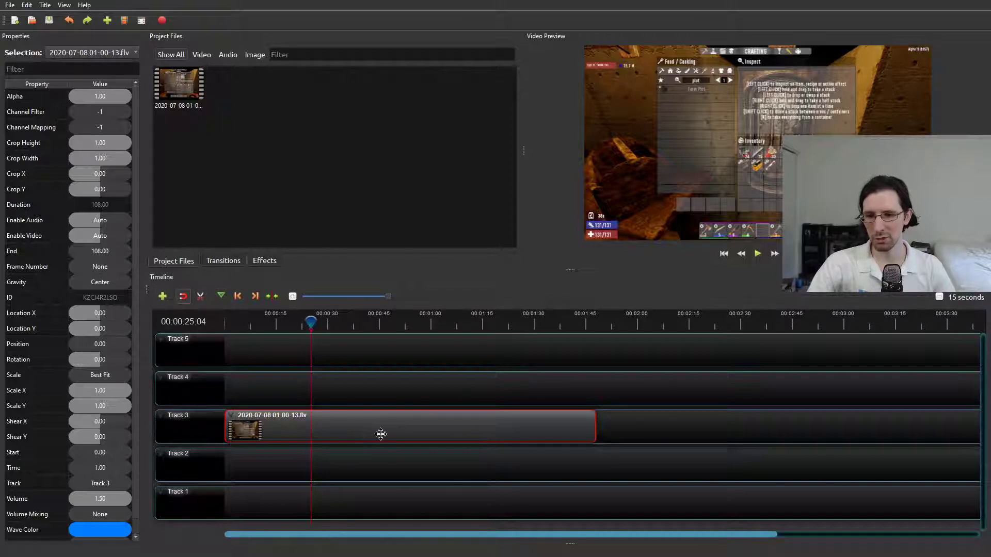
Slice the Track 3 clip at about 40 seconds, keeping both sides, and undo the cut.
click(364, 323)
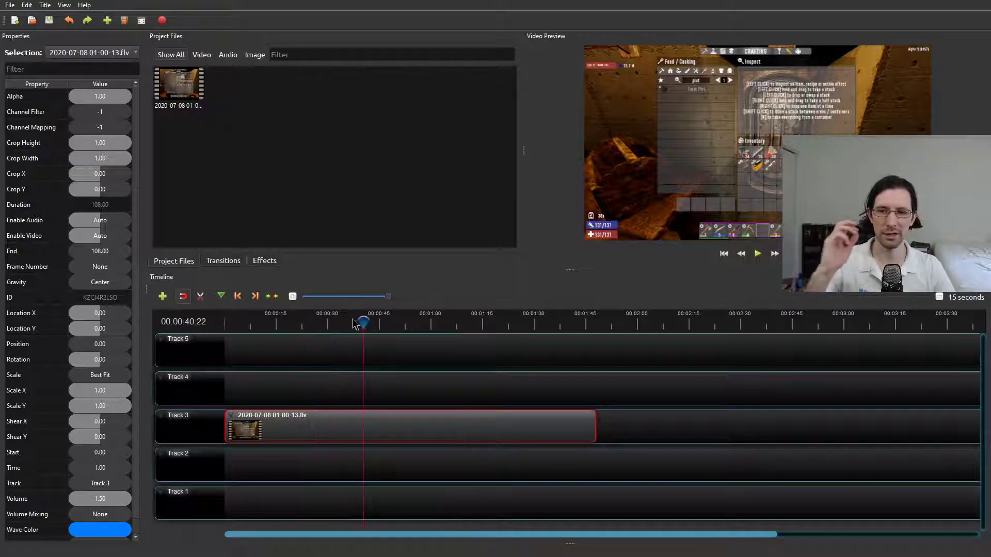
right_click(368, 328)
click(408, 434)
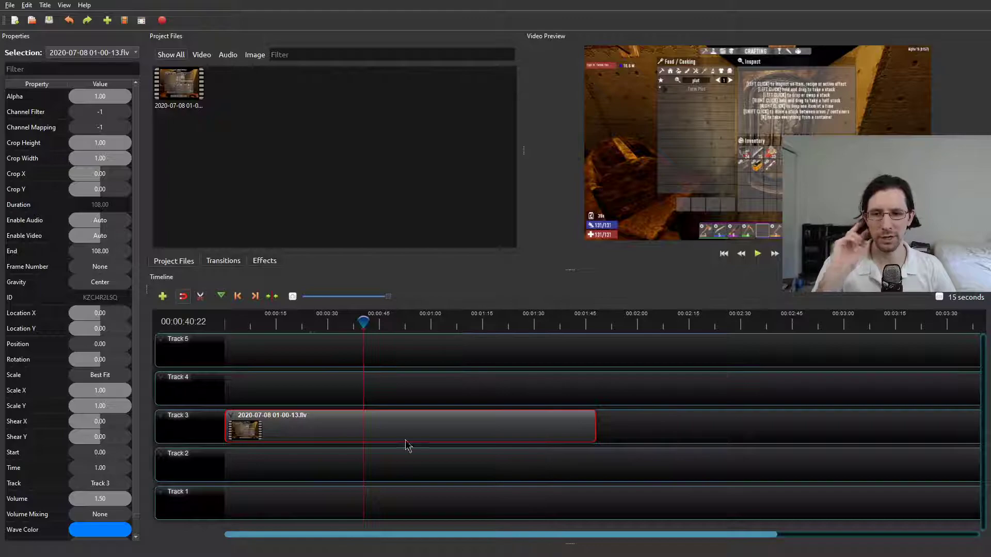
key(ctrl+k)
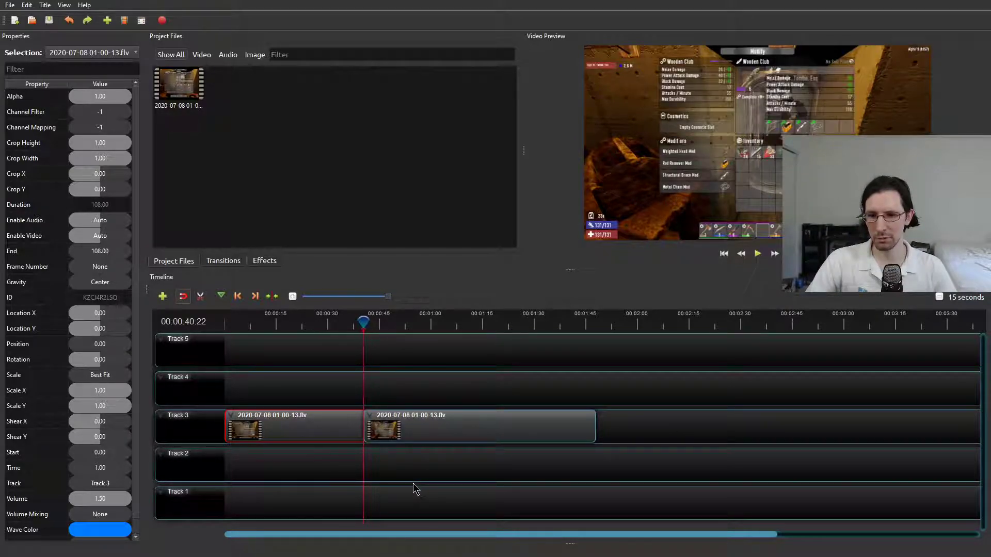
key(ctrl+z)
click(410, 324)
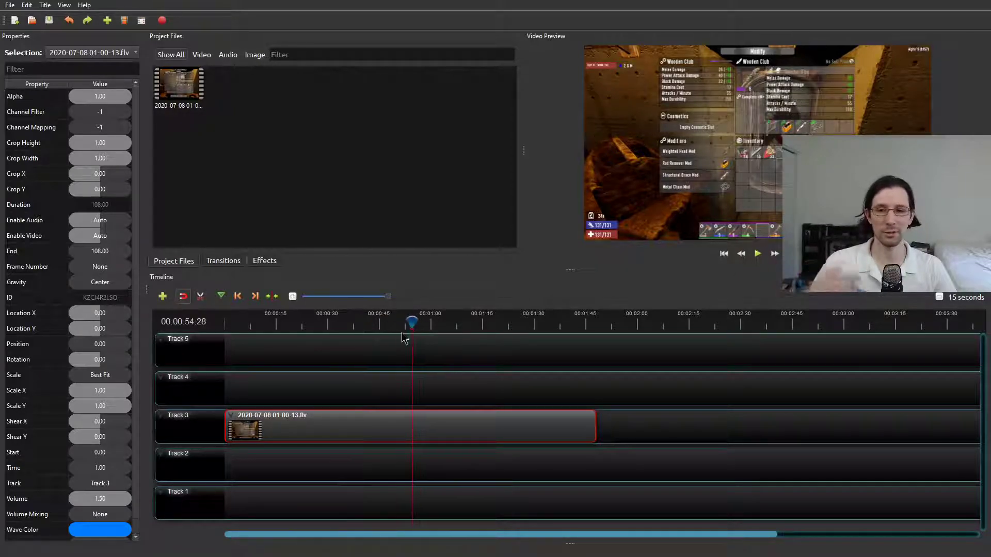
right_click(413, 321)
mouse_move(425, 325)
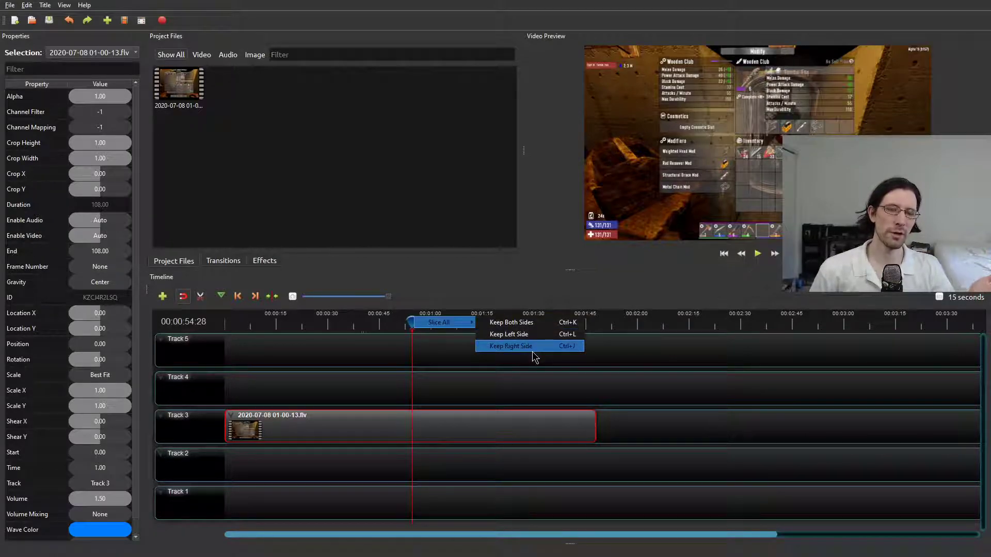
click(622, 364)
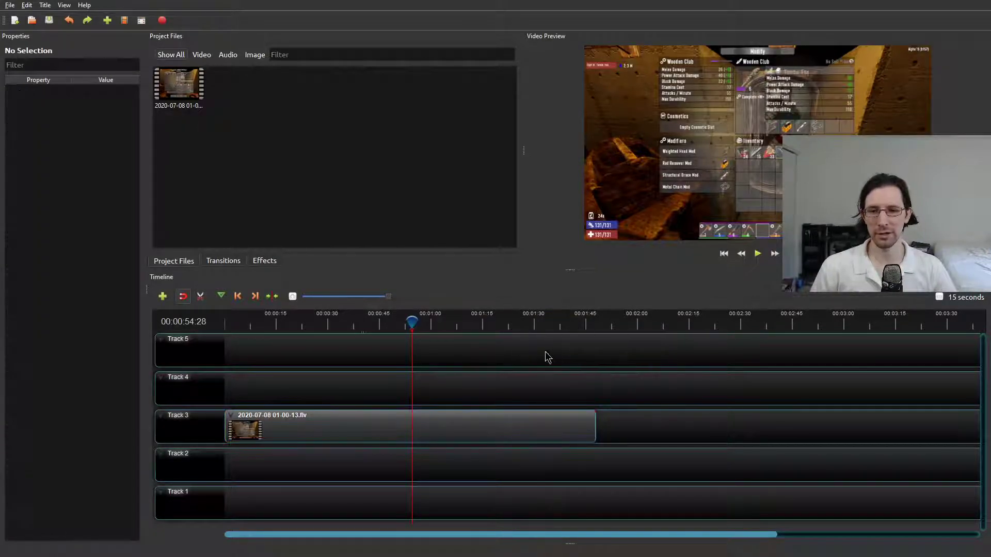
click(395, 422)
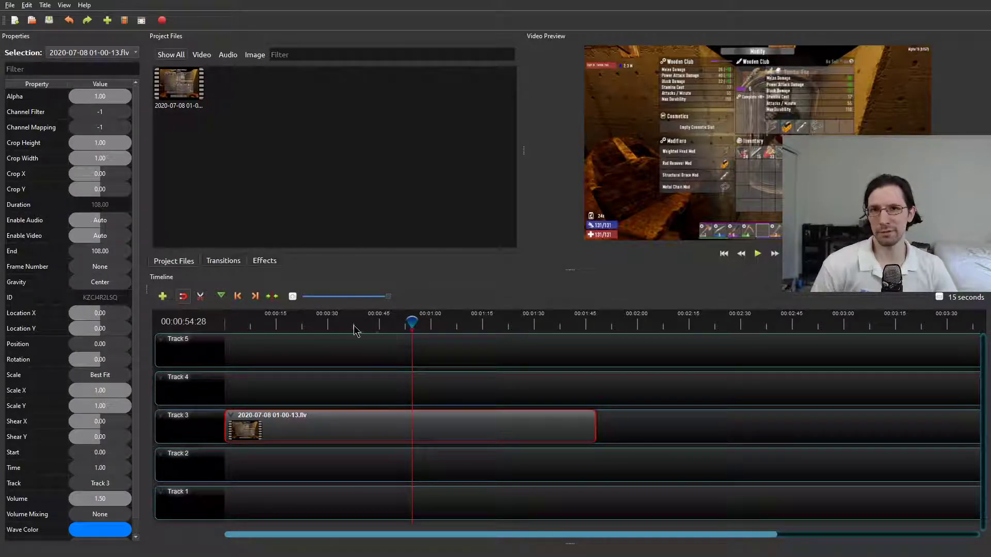
Scrub the Track 3 clip back to about 26 seconds and forward to about 37 seconds.
drag(411, 323, 315, 323)
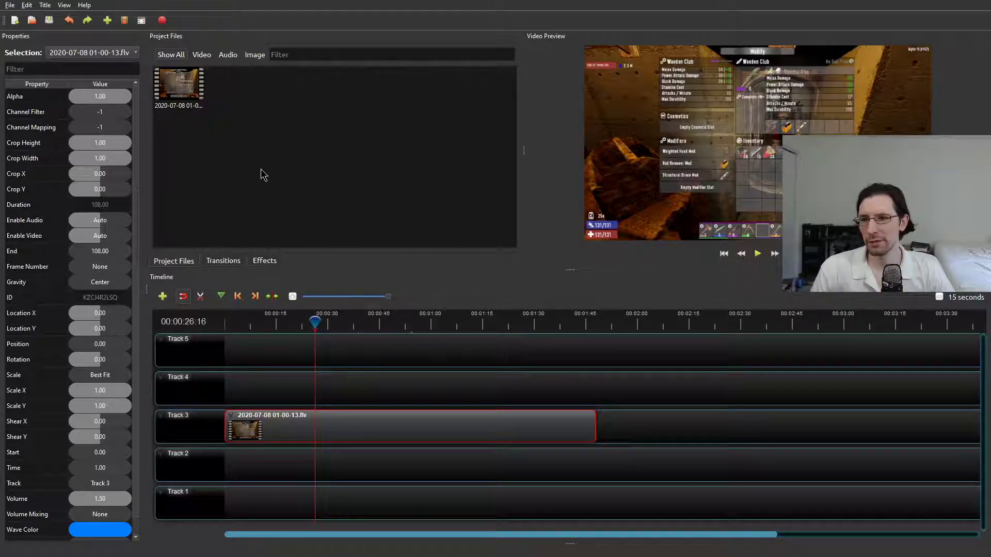
click(320, 323)
drag(332, 321, 353, 322)
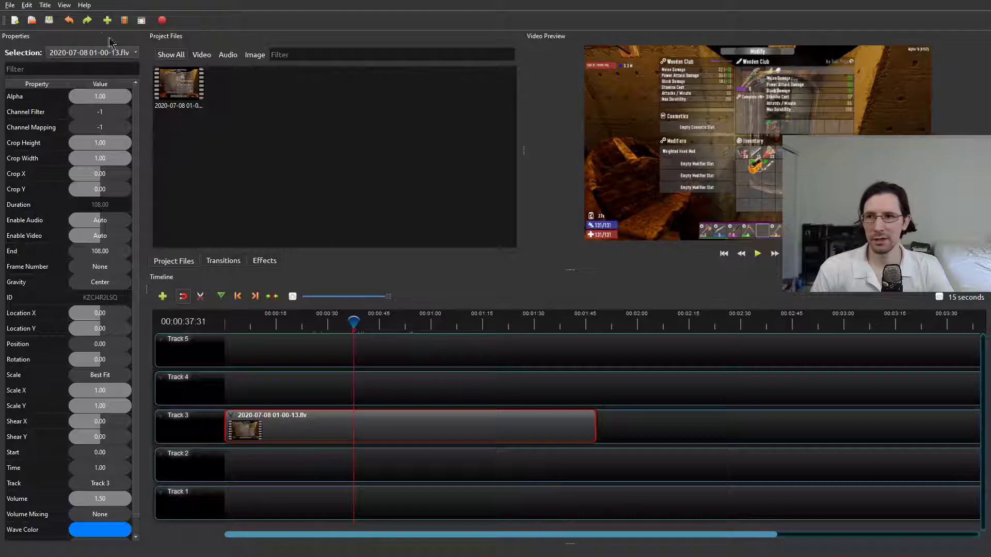
Try out a title from the Gold 1 template with the text TEST and discard it without saving.
click(45, 6)
click(57, 16)
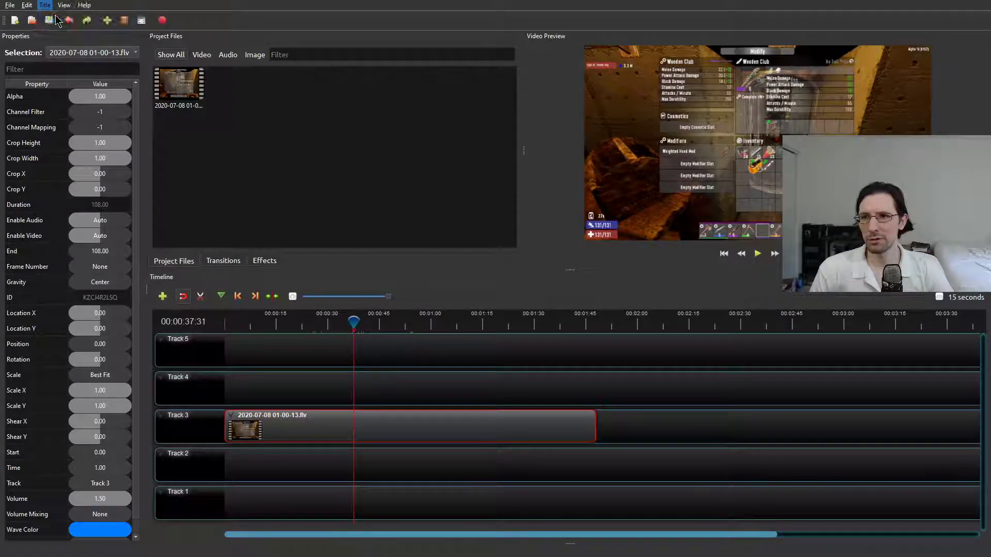
drag(354, 156, 348, 129)
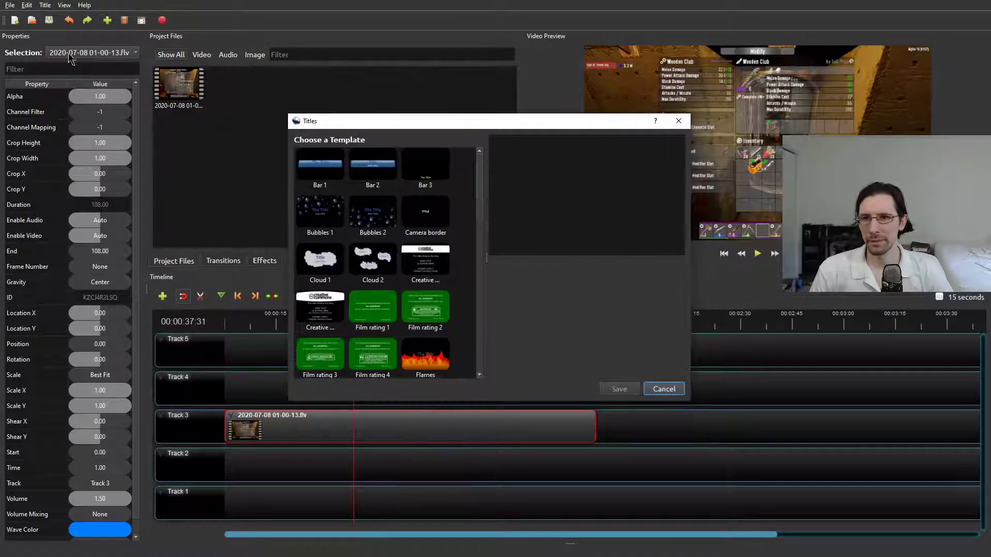
drag(480, 216, 480, 258)
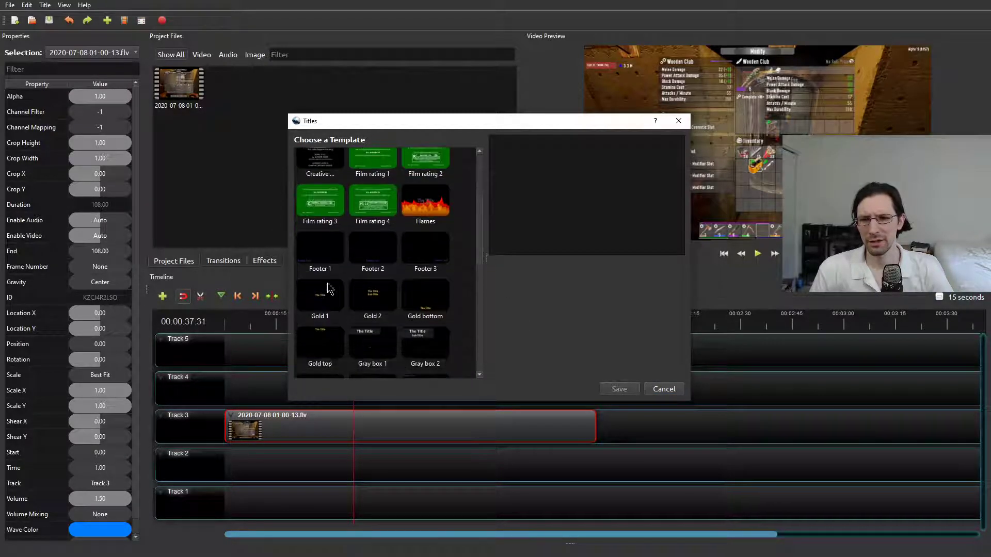
click(326, 293)
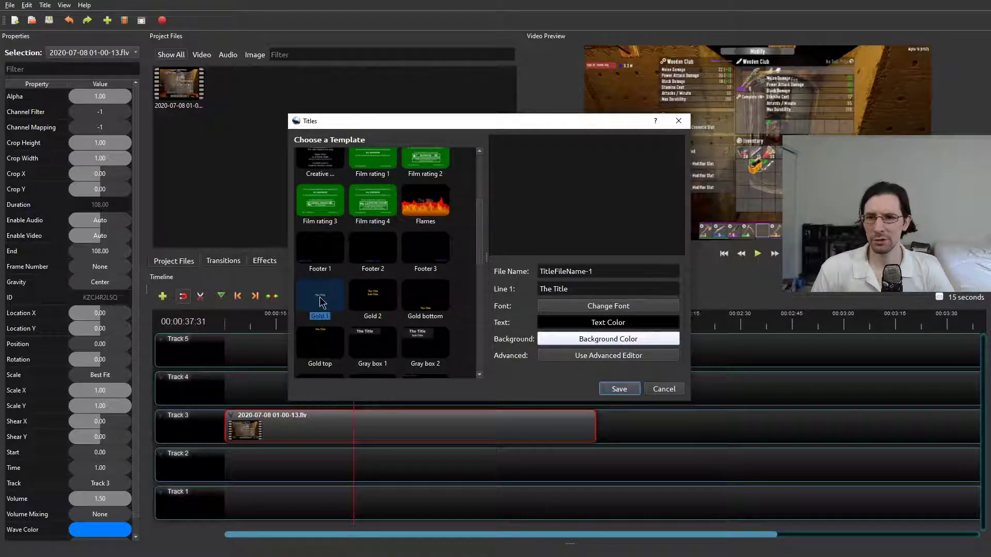
triple_click(591, 293)
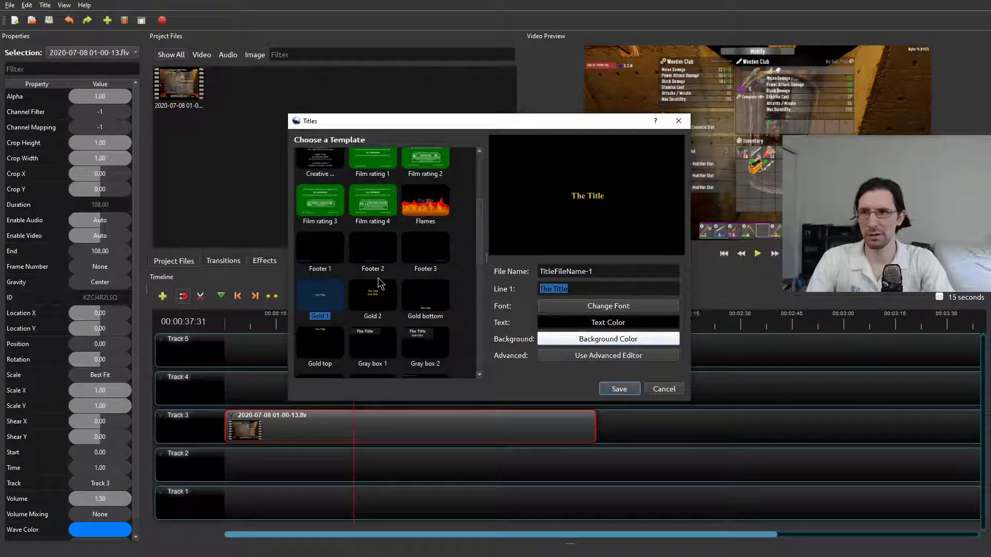
text(TEST)
click(673, 390)
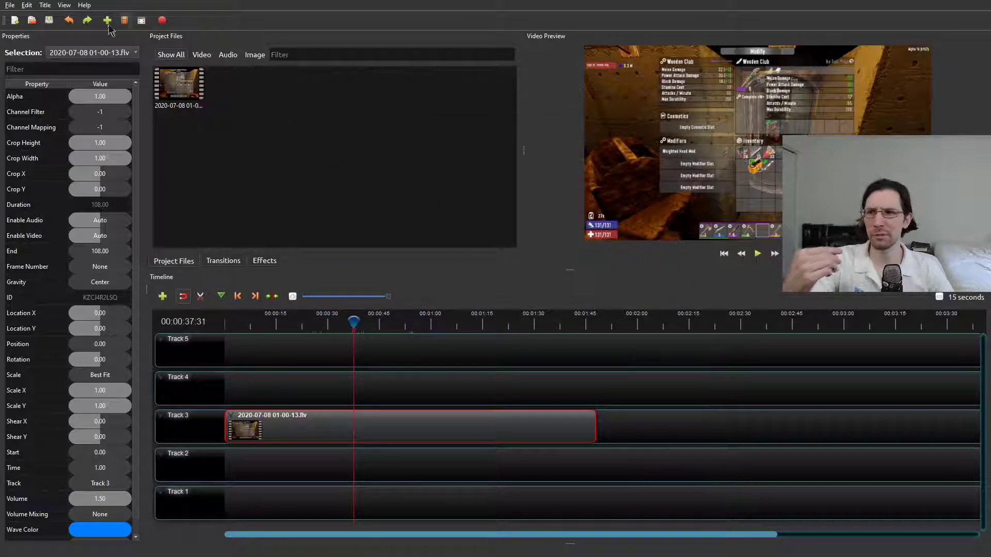
Save the project under the file name testdemoproj.
click(10, 6)
click(33, 52)
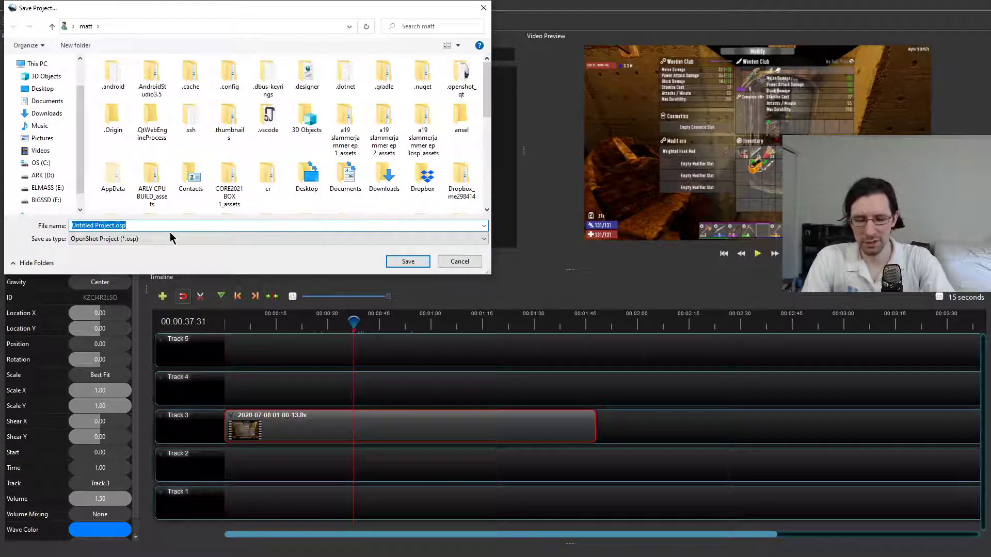
text(testdemoproj)
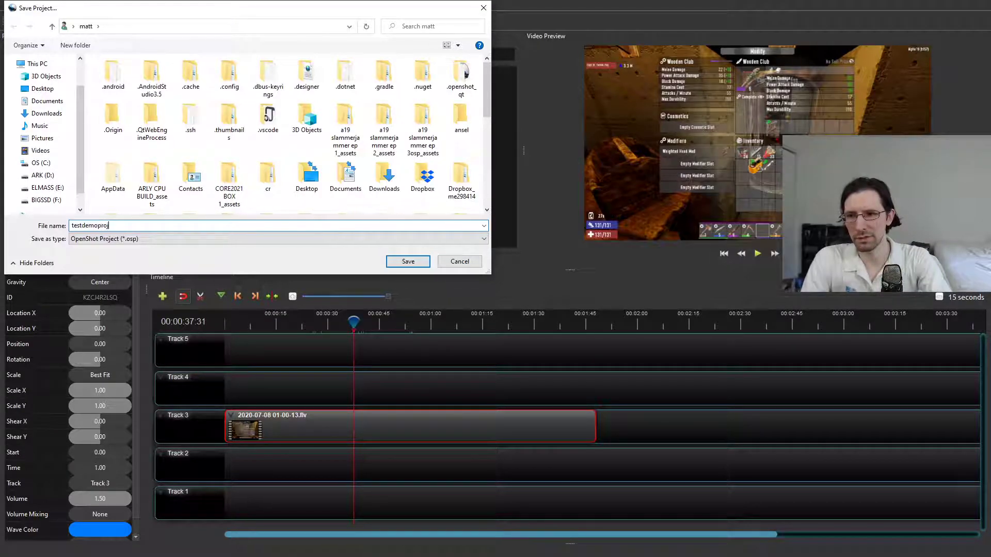
key(Return)
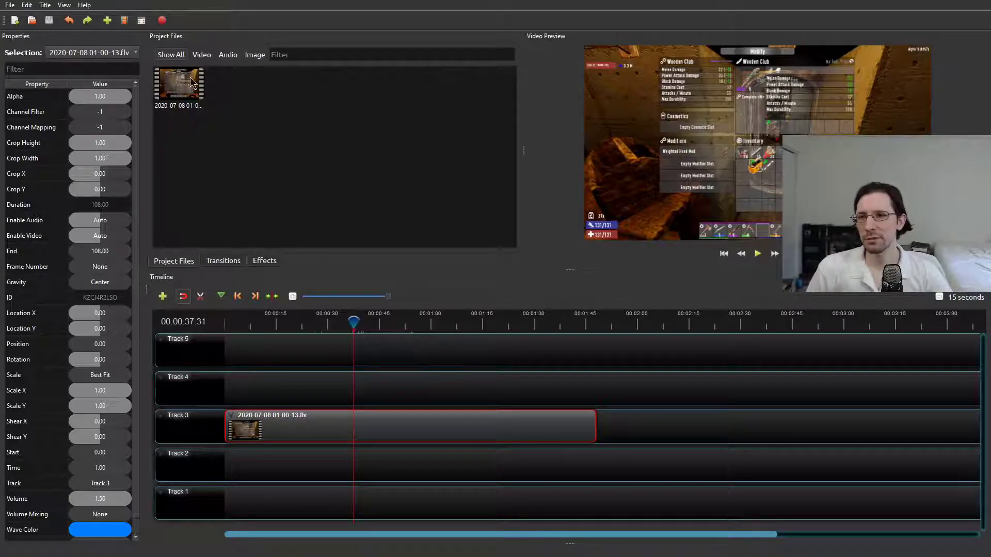
Create a title from the Gold 1 template and save it as TitleFileName-1 with its default text.
click(9, 5)
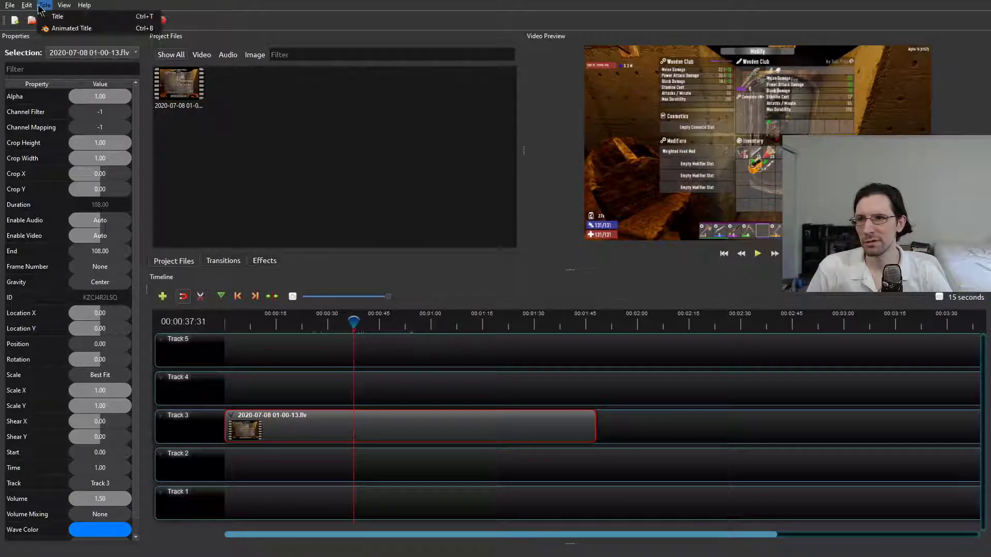
click(59, 16)
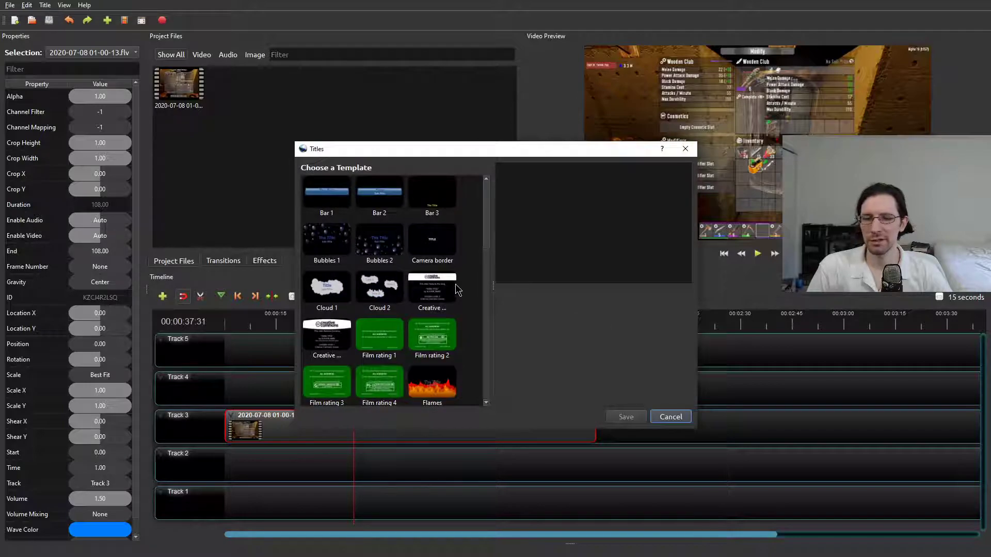
scroll(456, 287, down, 5)
click(326, 231)
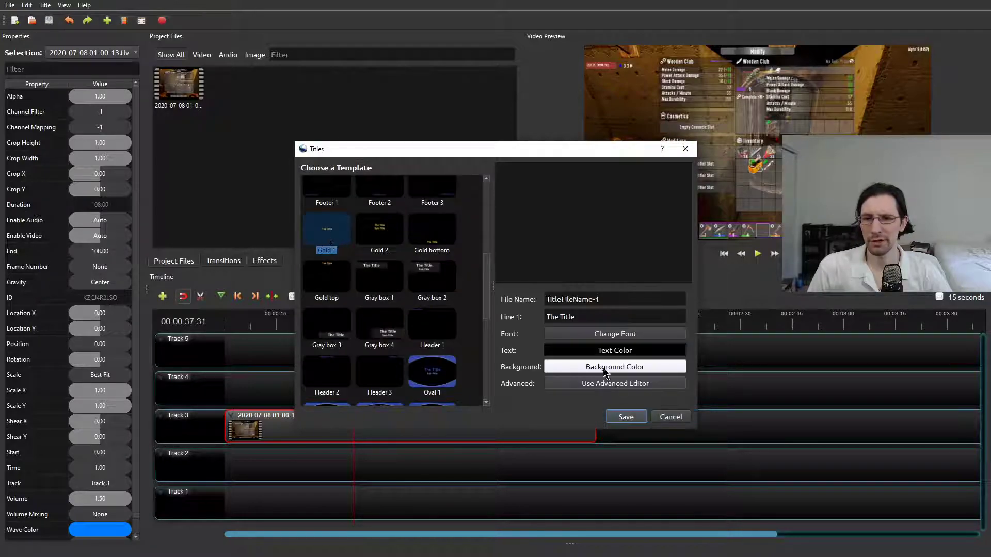
key(Return)
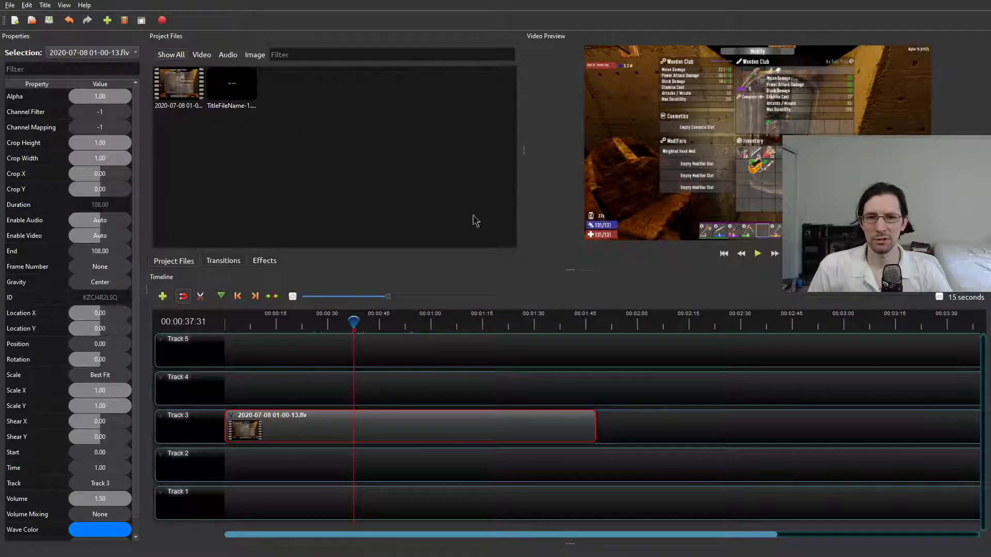
click(238, 100)
right_click(240, 90)
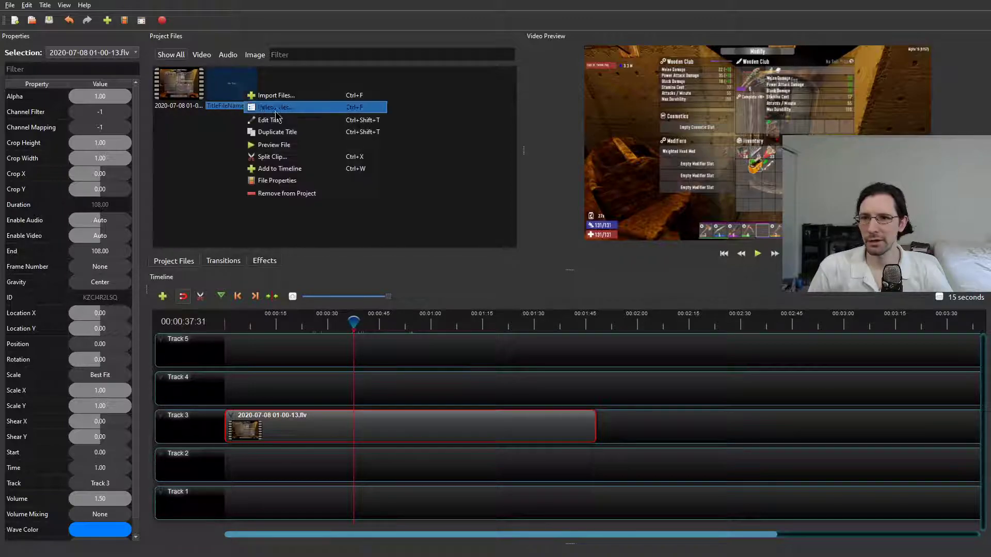
click(169, 130)
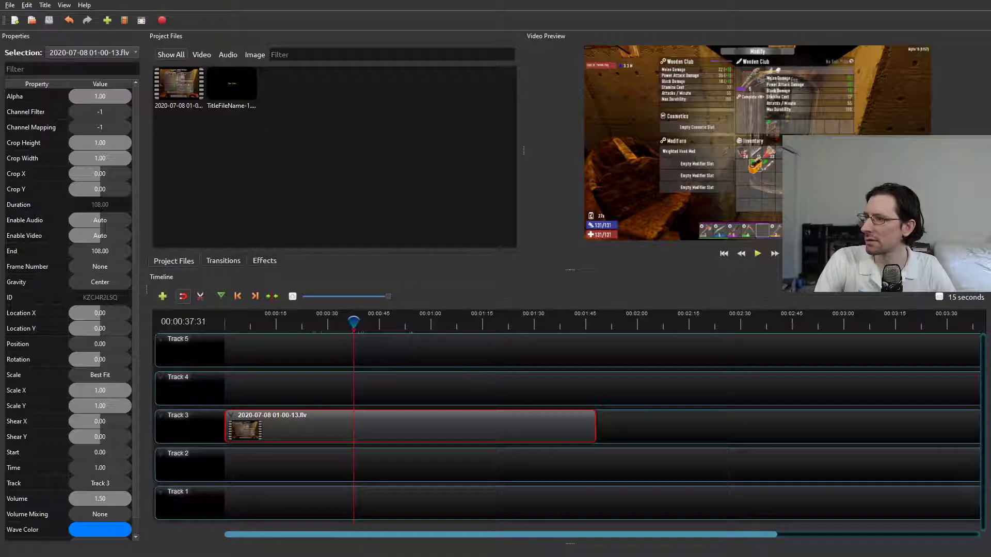
Switch to File Explorer, look at the testdemoproj.osp file and the testdemoproj_assets folder, and close the window.
key(alt+Tab)
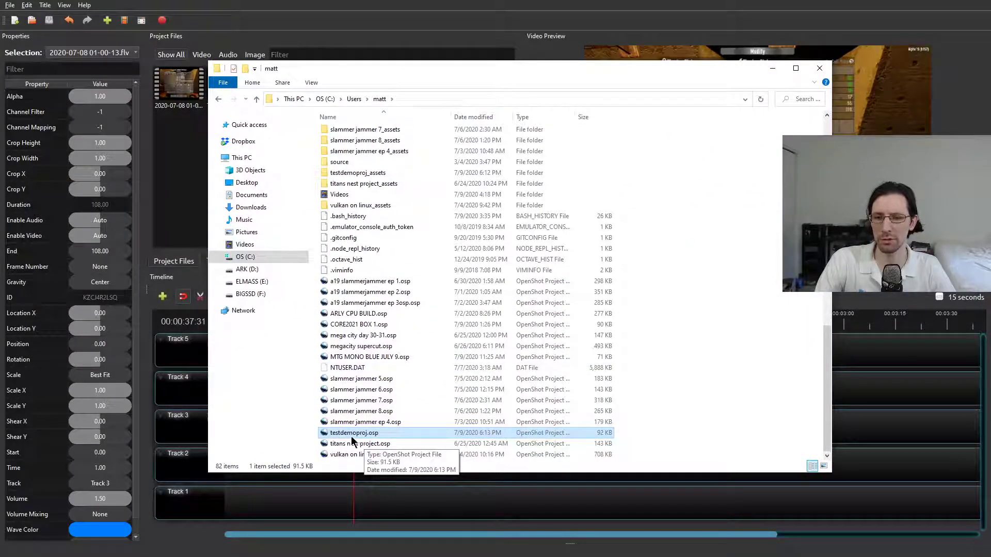
scroll(361, 439, up, 10)
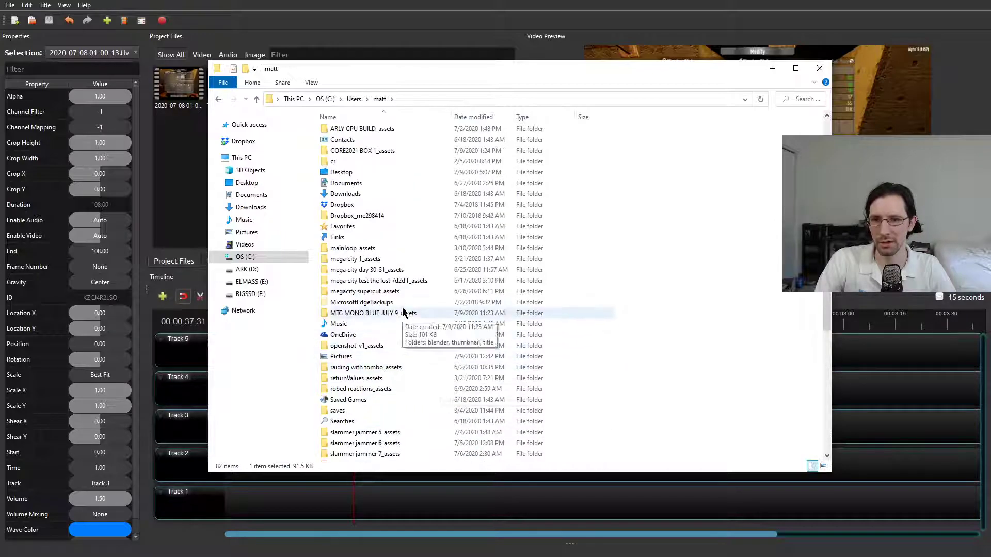
key(t)
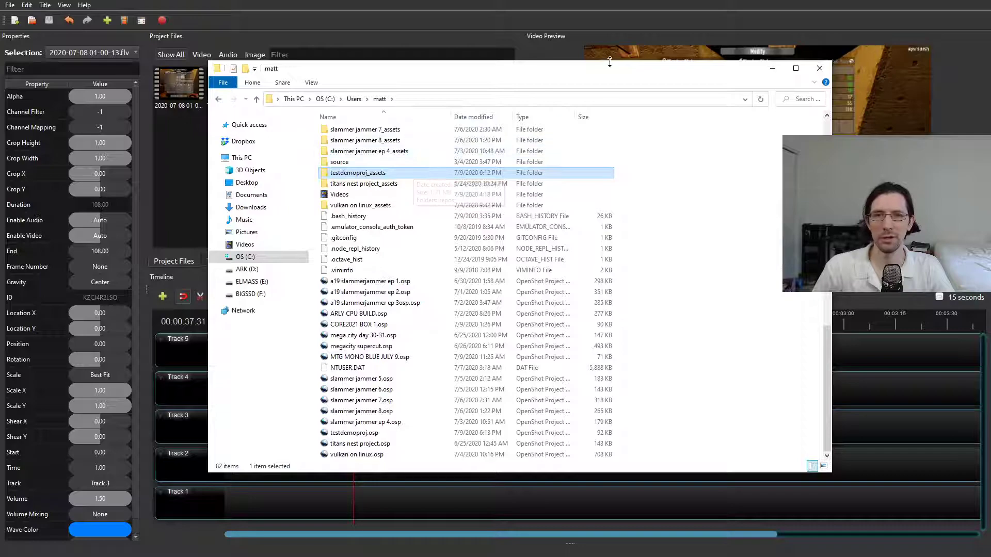
click(819, 67)
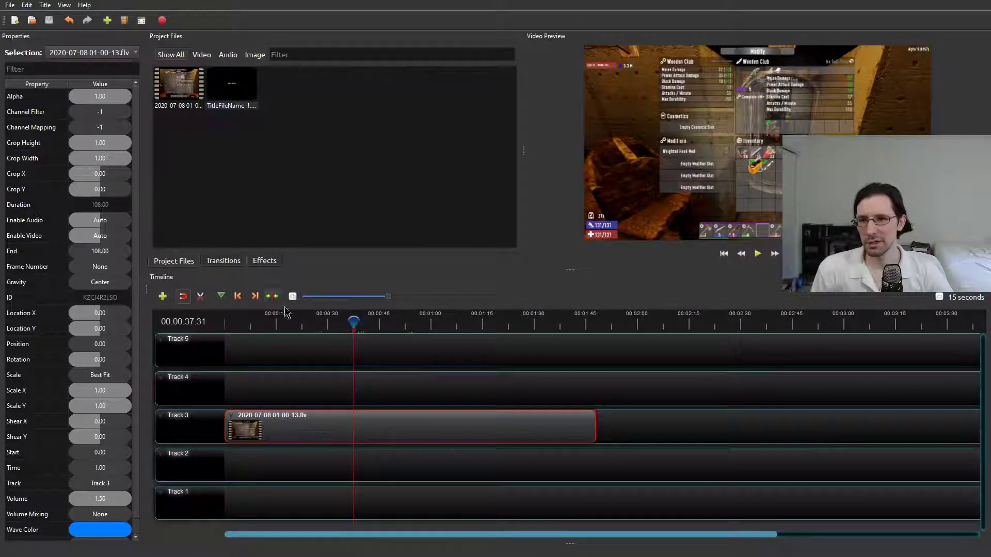
Close the current project and reopen the saved testdemoproj project.
click(341, 325)
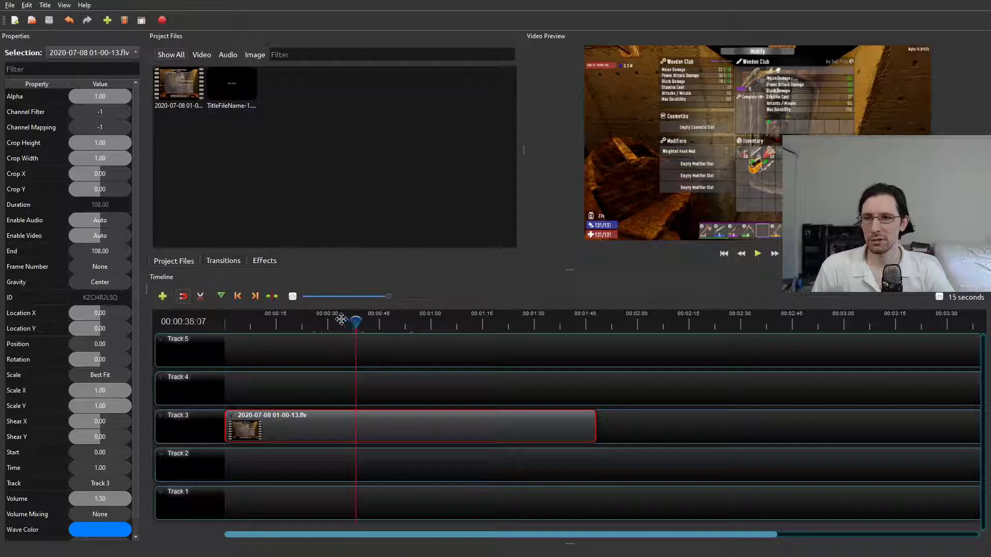
click(9, 6)
click(27, 133)
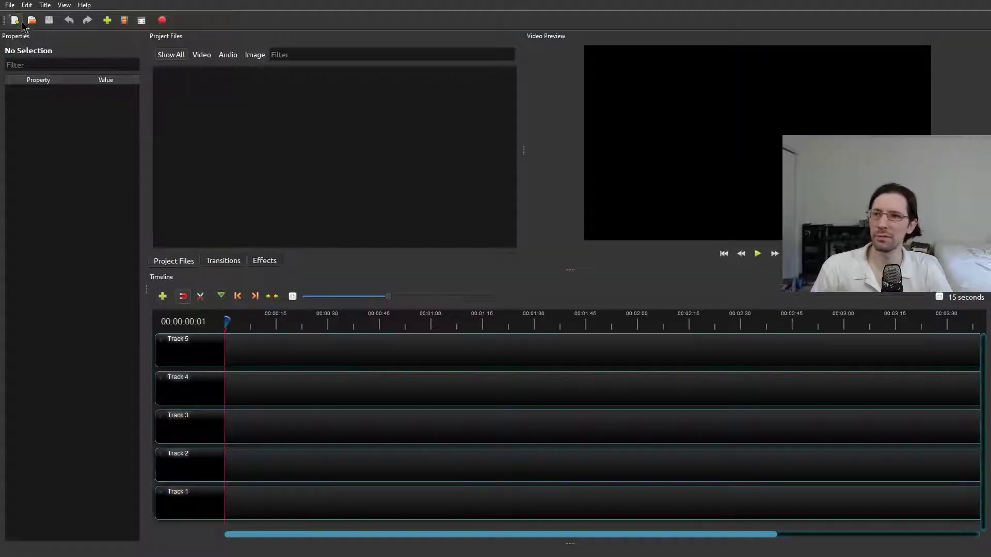
click(9, 5)
click(32, 28)
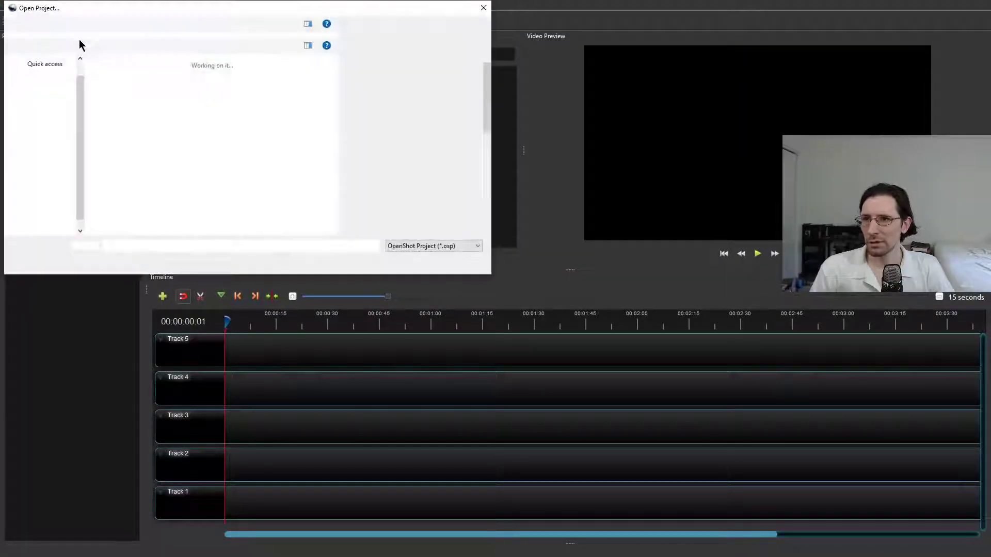
scroll(314, 214, down, 10)
click(190, 205)
click(405, 262)
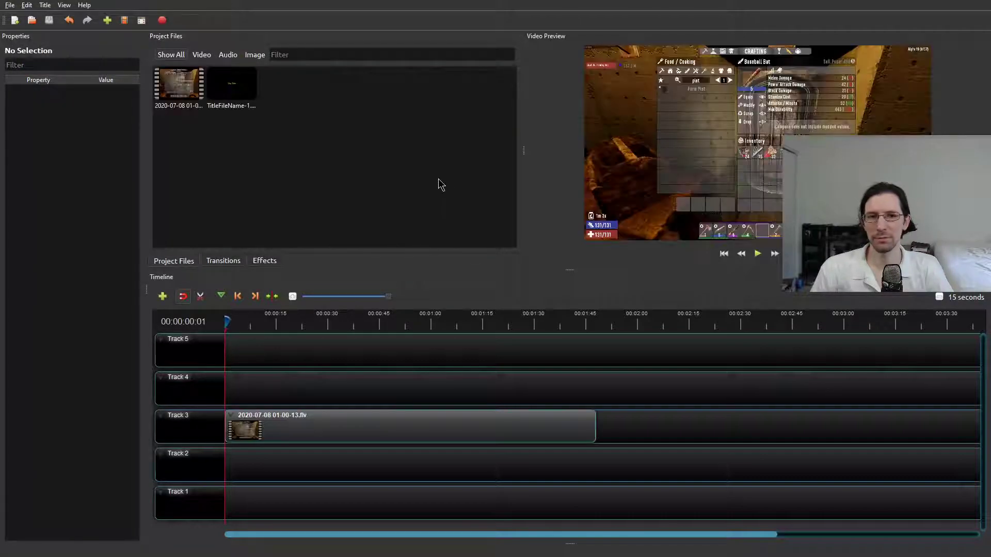
Move the video clip on Track 3 to start at about 9.3 seconds.
click(438, 418)
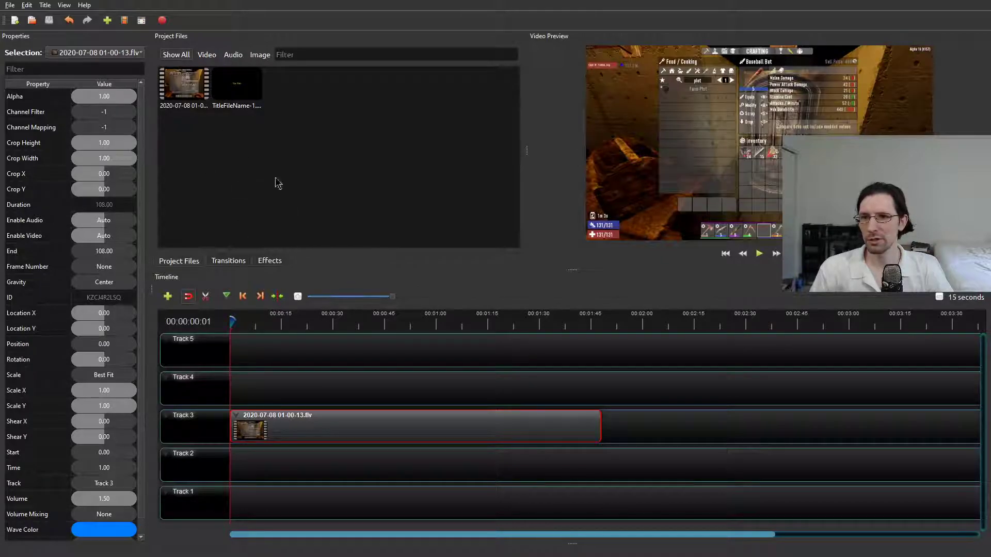
drag(344, 420, 377, 420)
Edit the TitleFileName-1 title so that Line 1 reads "intro" and save it.
right_click(237, 86)
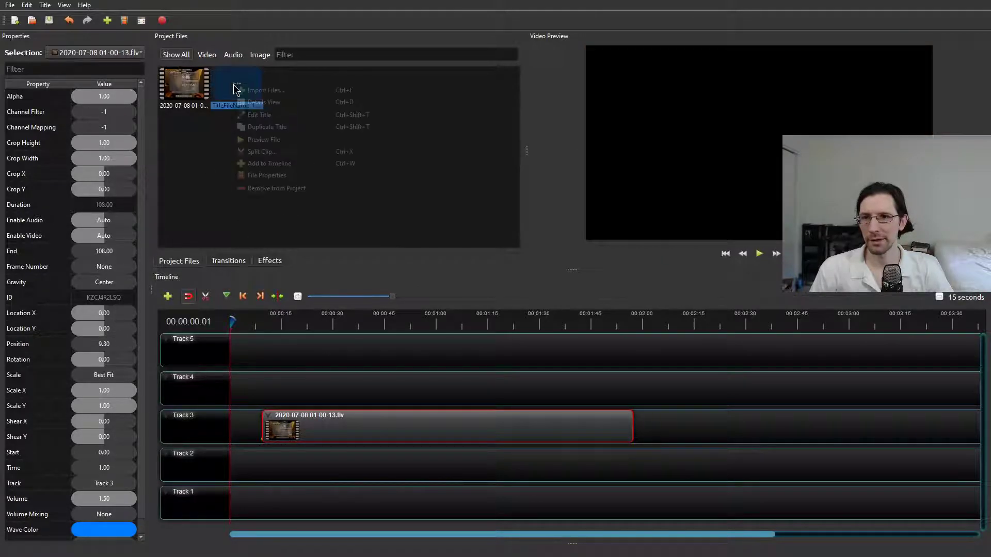
click(247, 83)
right_click(249, 85)
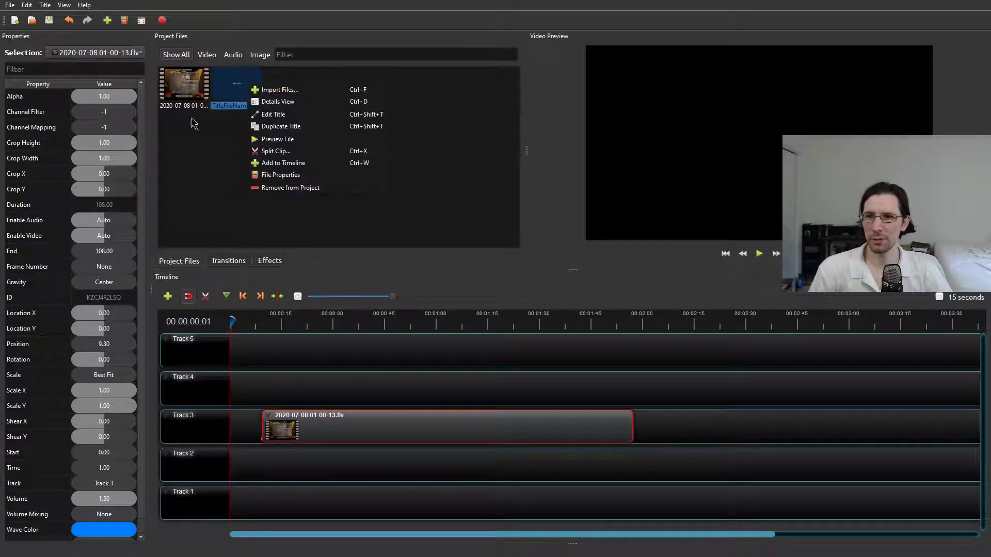
click(279, 114)
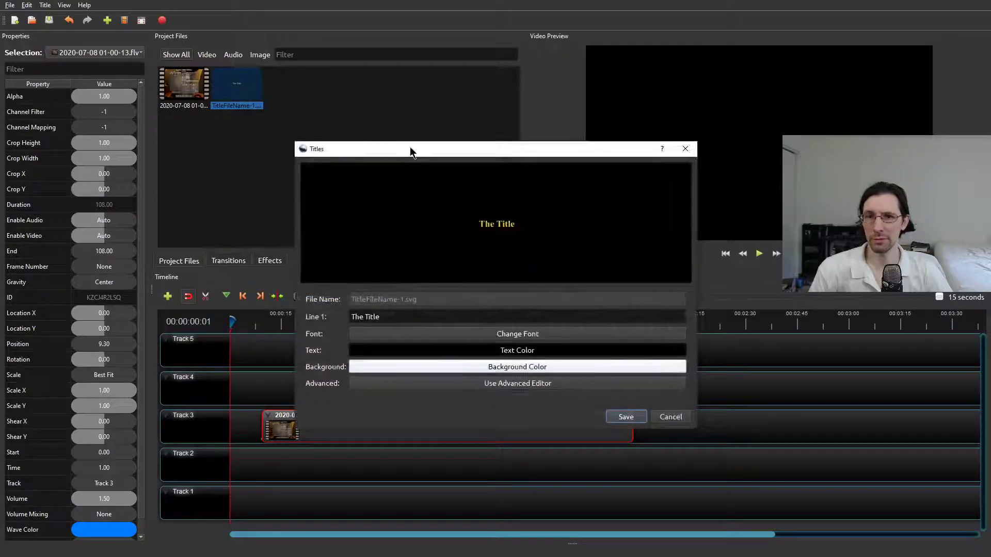
drag(407, 317, 208, 292)
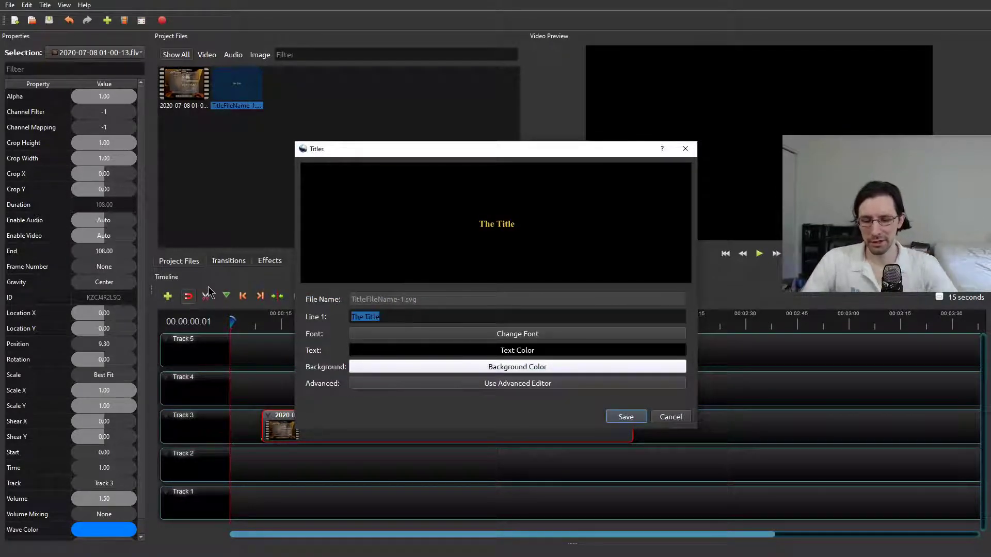
text(I)
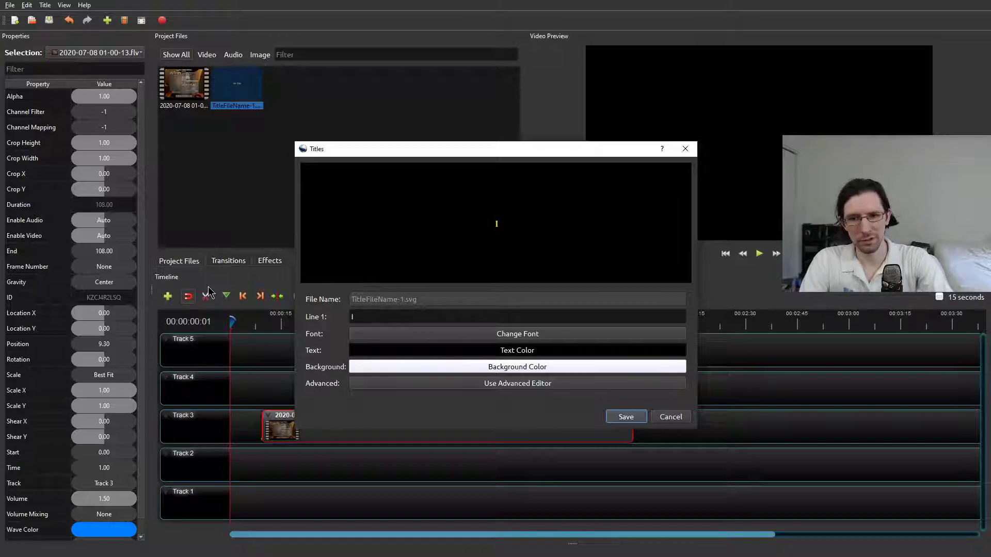
text(nTO)
key(ctrl+a)
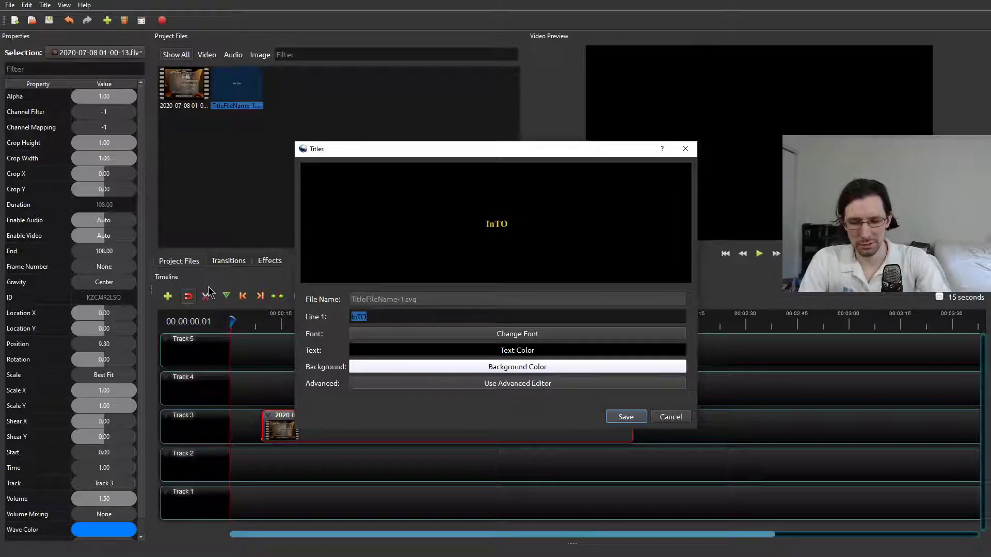
text(intro)
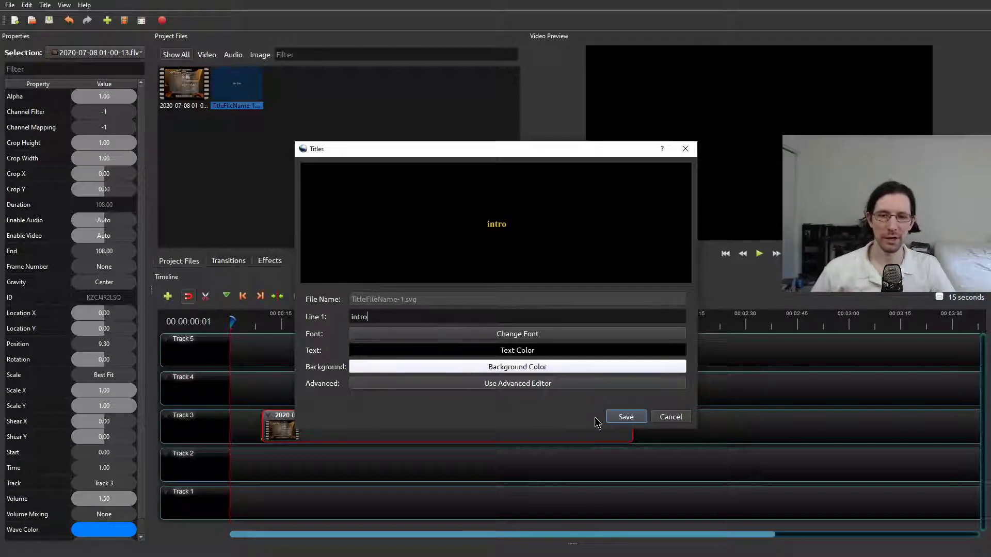
click(622, 417)
Place the intro title at the start of Track 3 and move the video clip to about 30 seconds.
drag(238, 92, 232, 426)
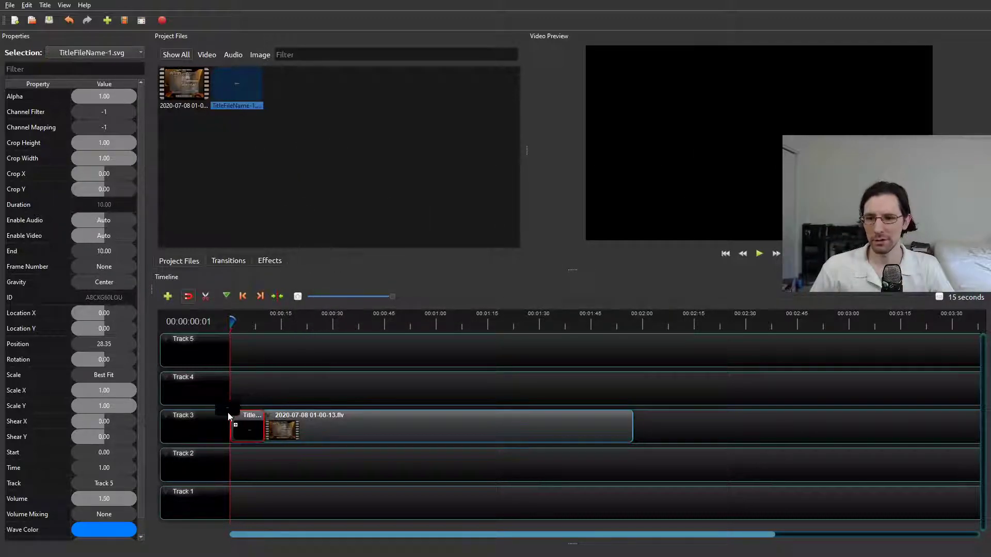
drag(369, 430, 439, 430)
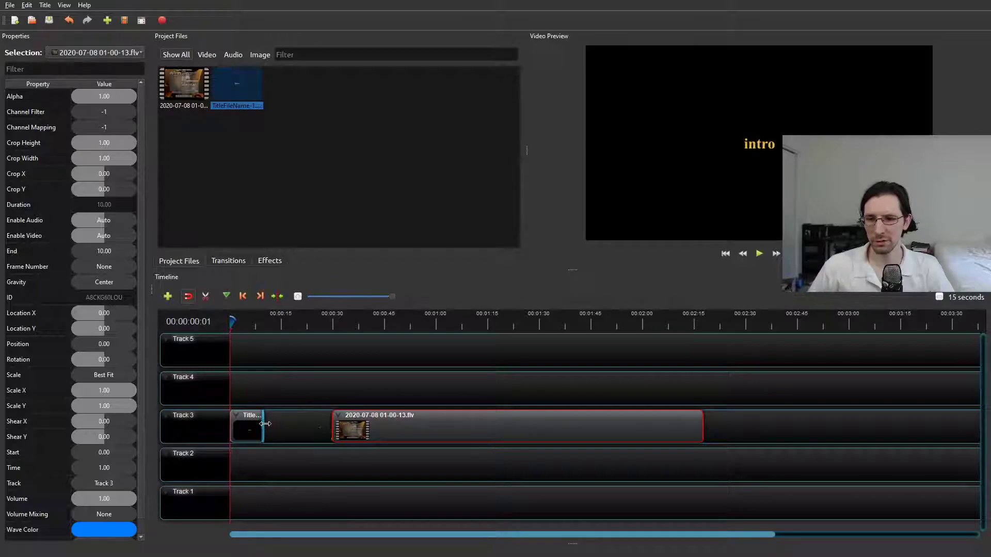
Trim the end of the intro title on Track 3 to about 6 seconds.
click(262, 428)
click(297, 440)
drag(265, 428, 249, 427)
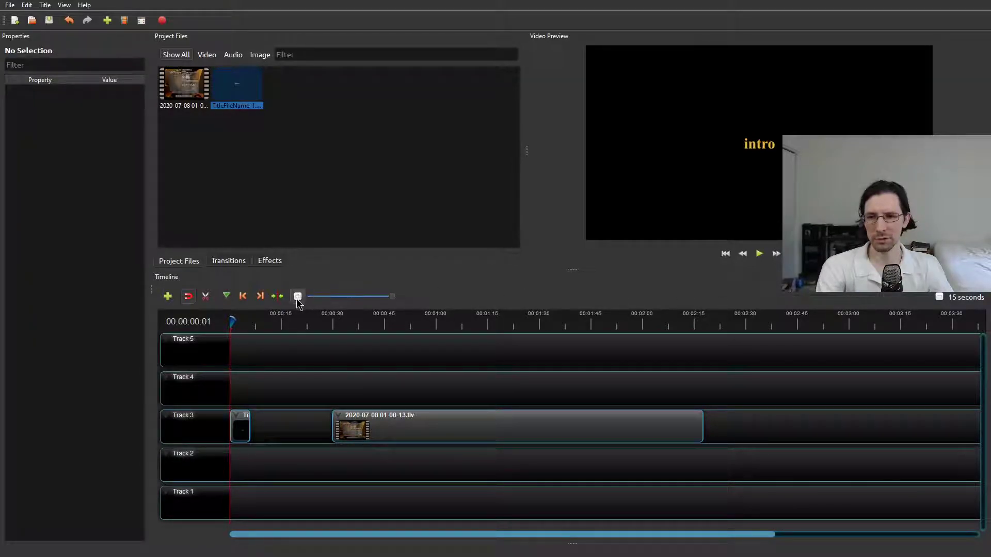
Move the video clip to start at 5.22 seconds, overlapping the title's end to create a fade transition.
scroll(298, 299, down, 5)
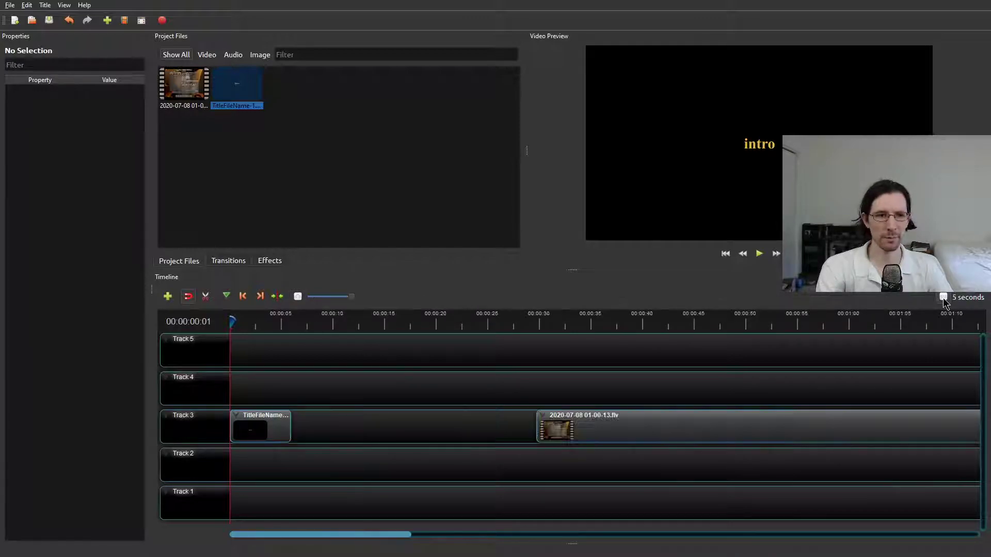
scroll(300, 297, down, 2)
drag(799, 429, 384, 439)
Play the fade between the title and the video clip from about 4 seconds, stopping just past it.
click(304, 323)
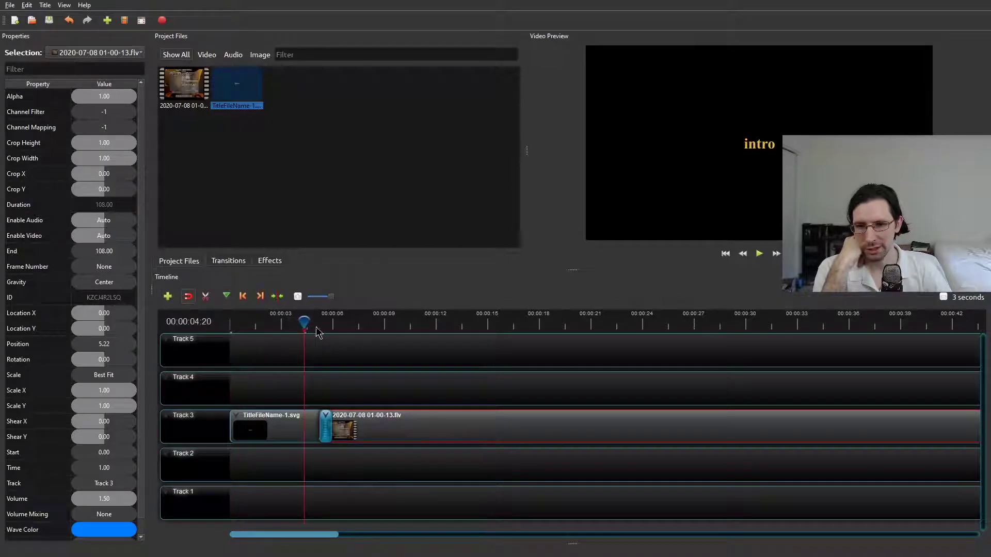
click(758, 255)
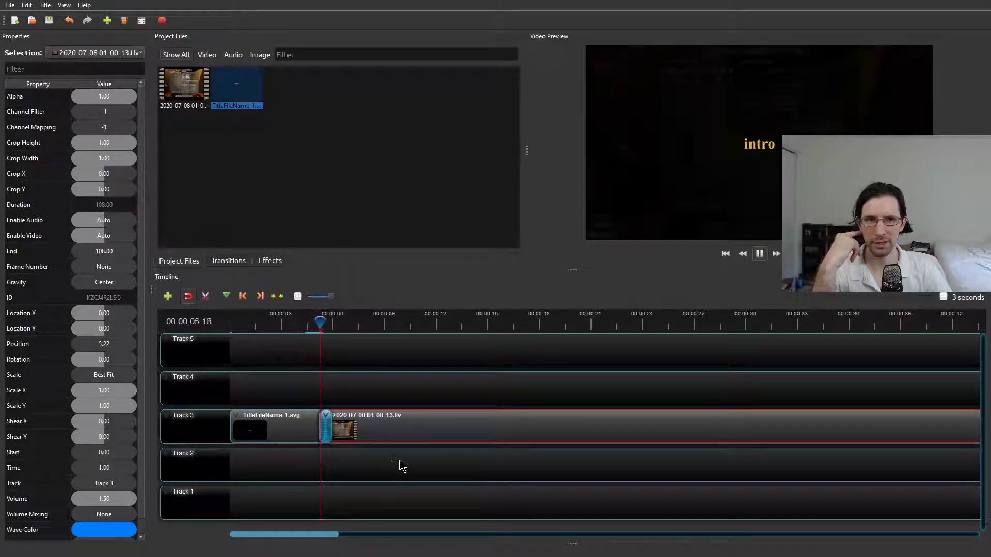
click(763, 255)
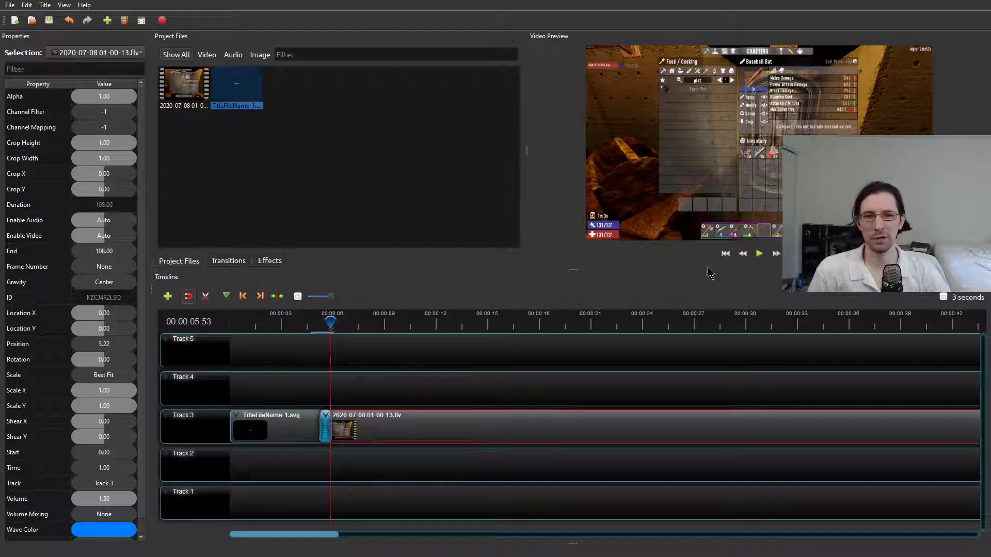
Move the video clip to start at 9.00 seconds and play back the fade at the title's end.
drag(368, 426, 433, 427)
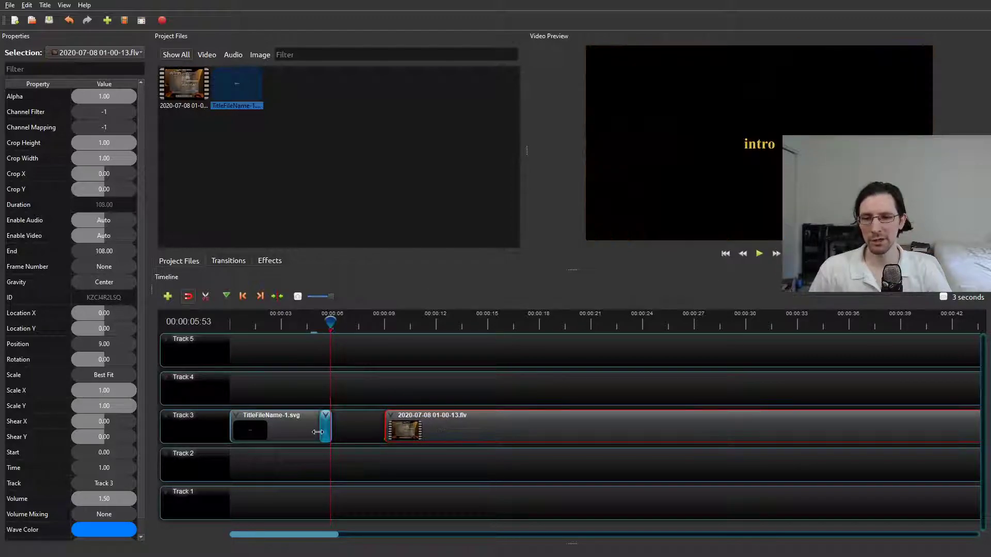
drag(331, 321, 316, 320)
click(756, 256)
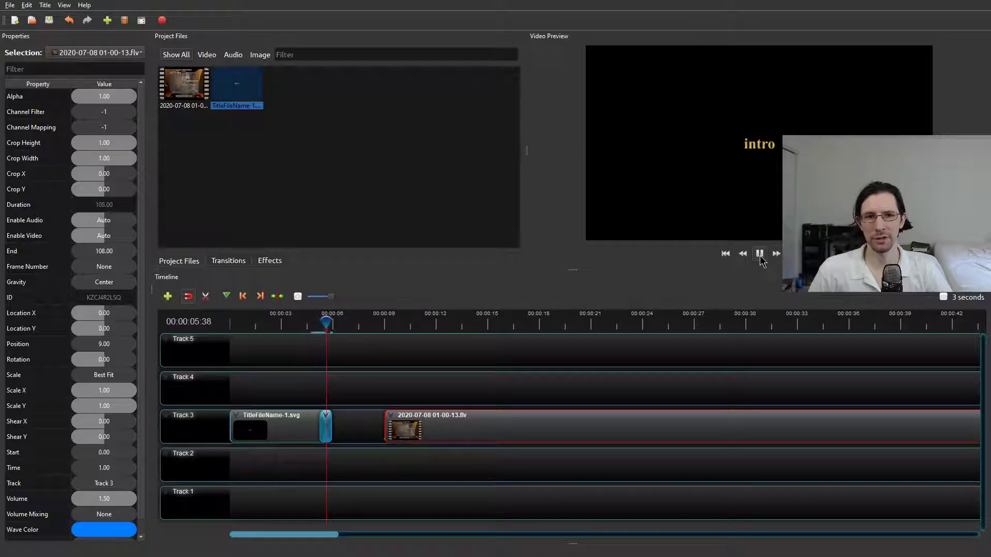
click(759, 253)
Delete the fade transition left at the end of the title on Track 3 and move the playhead to 00:00:03:35.
click(325, 425)
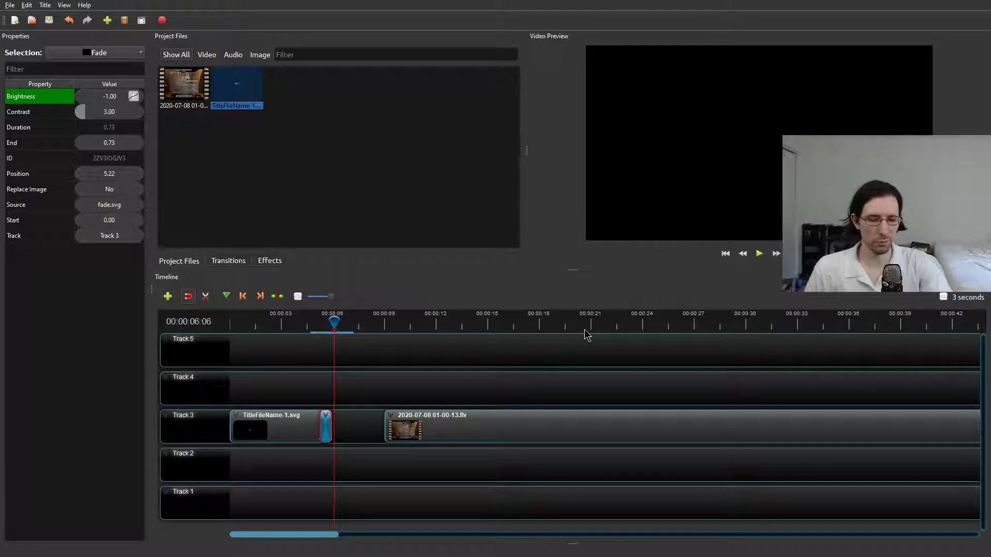
key(Delete)
drag(334, 323, 282, 329)
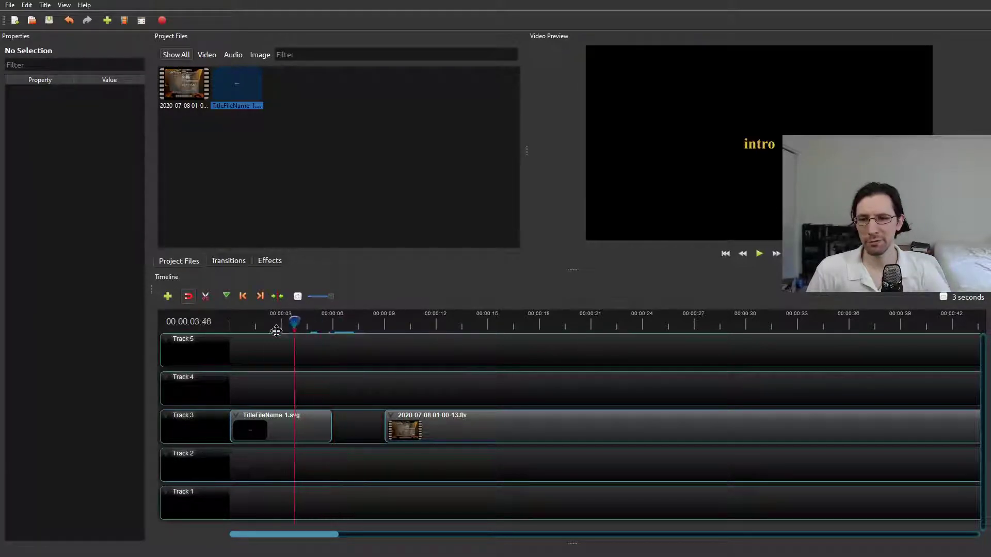
Overlap the video clip with the title's end at 5.07 seconds, replacing the automatic fade with the Barr ripple 2 transition.
click(229, 262)
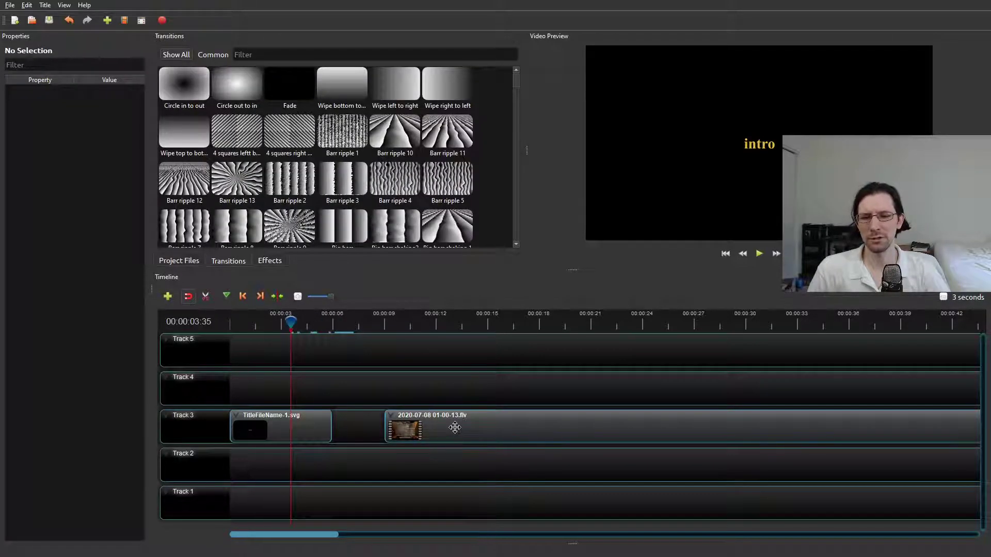
drag(453, 427, 387, 420)
click(320, 427)
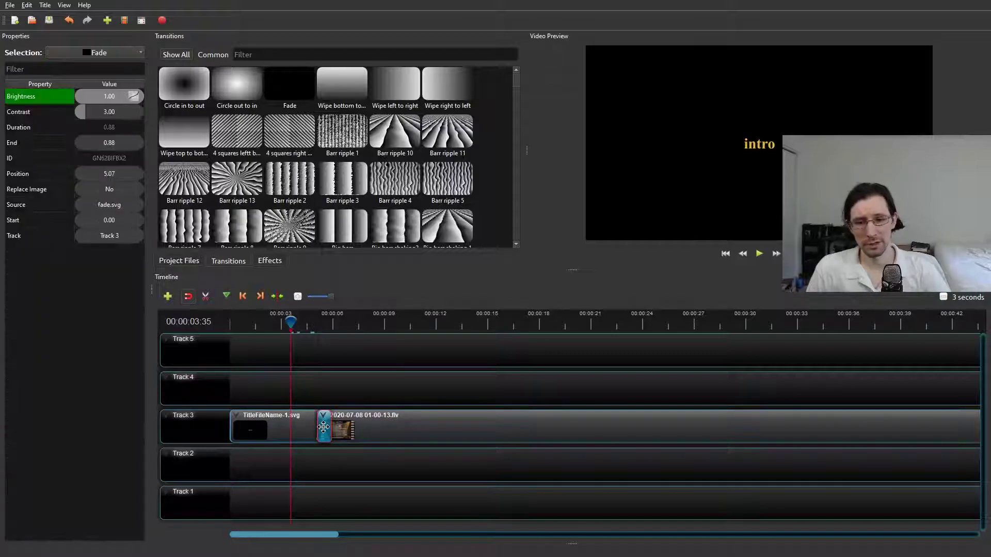
key(Delete)
drag(275, 185, 317, 417)
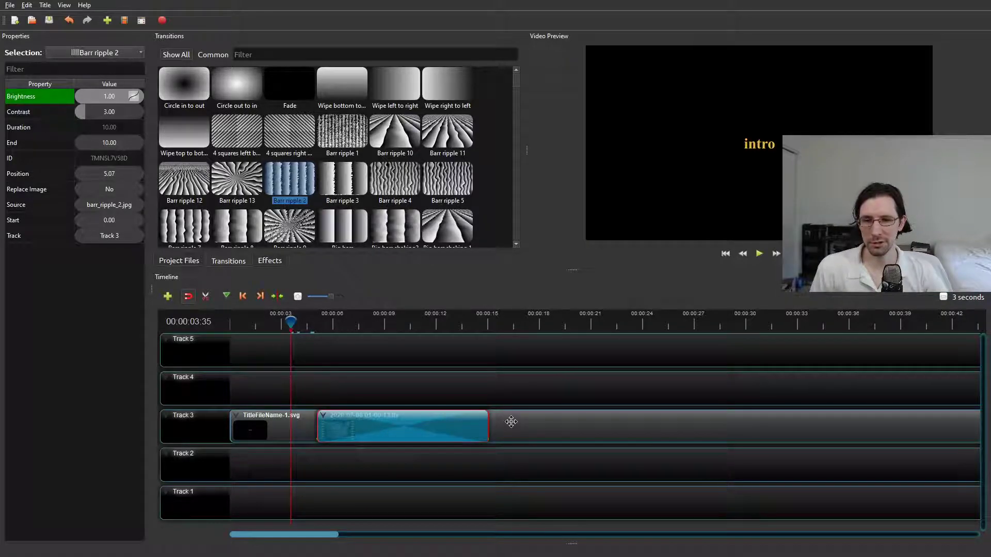
Move the video clip to Track 2 and shorten the Barr ripple 2 transition to 0.92 seconds, positioned at 5.03 seconds.
drag(291, 321, 340, 323)
drag(488, 424, 404, 463)
click(393, 382)
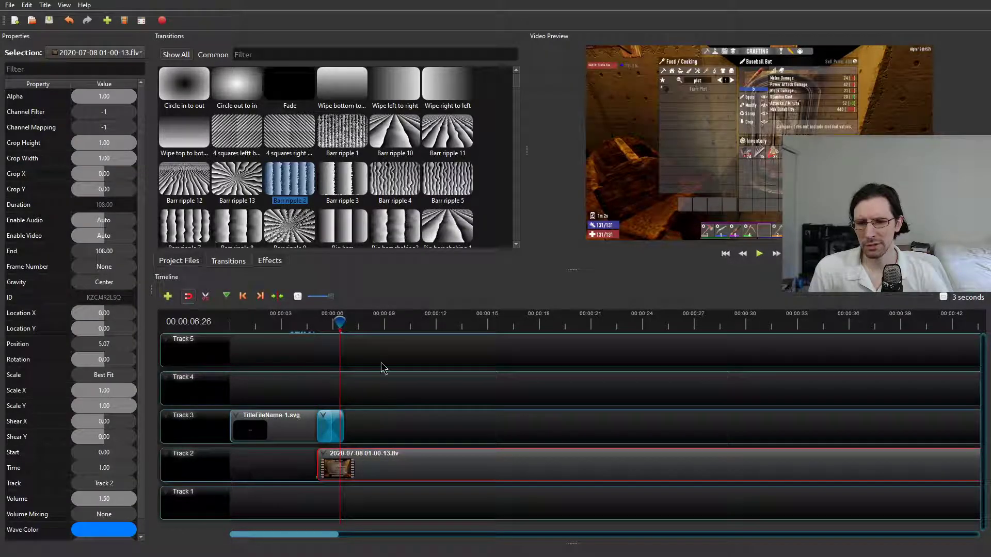
drag(346, 424, 350, 425)
mouse_move(380, 471)
mouse_down()
mouse_move(380, 440)
mouse_move(397, 467)
mouse_up()
drag(346, 429, 341, 428)
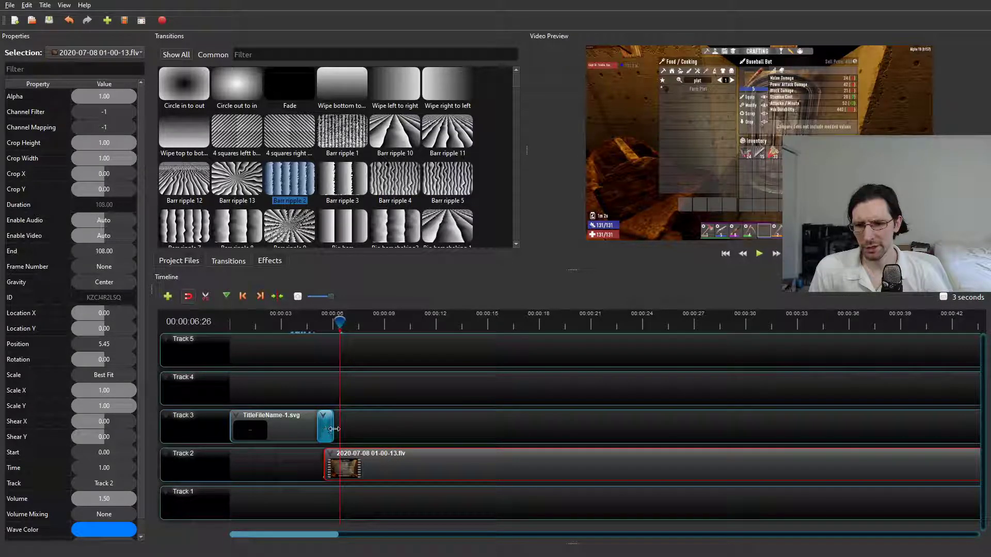
scroll(334, 441, up, 2)
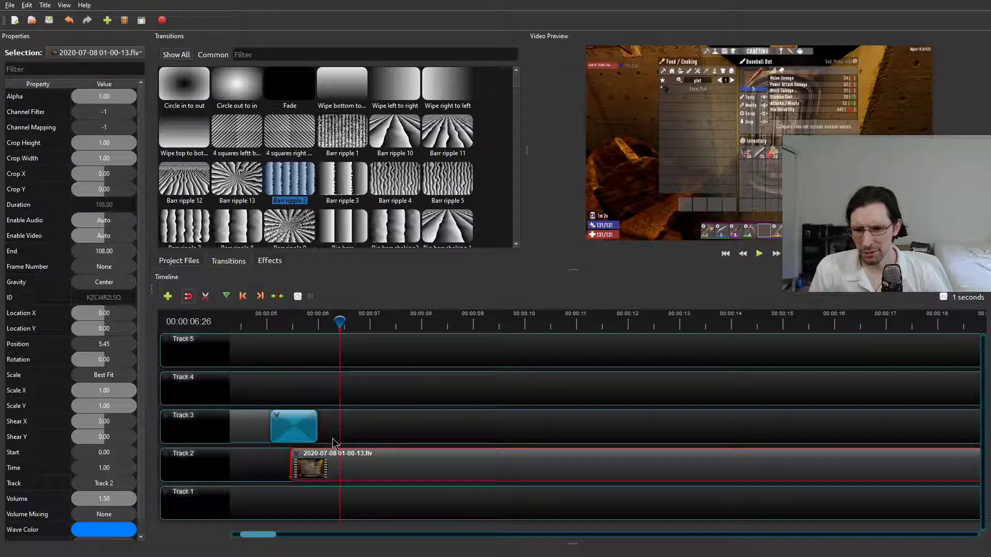
click(283, 424)
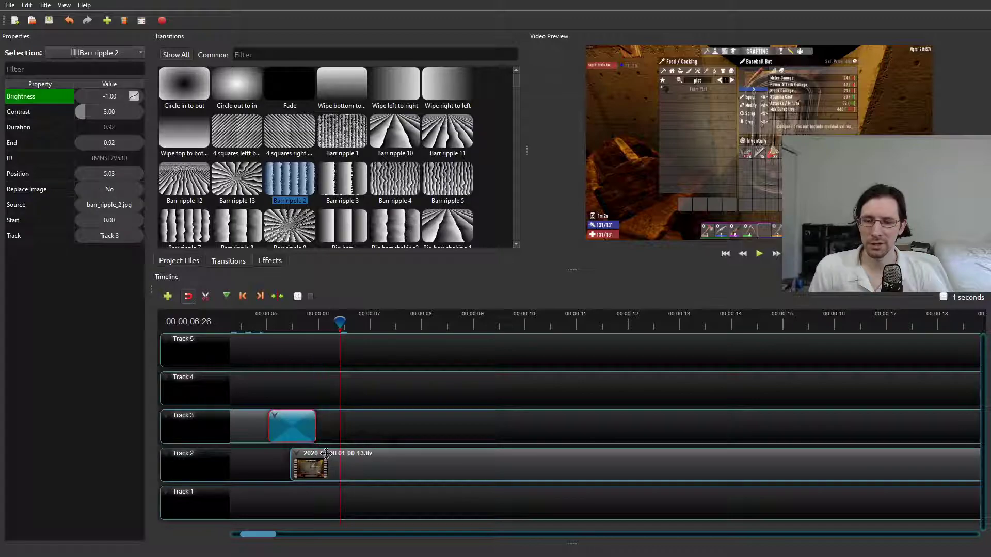
Return the video clip to Track 3 at 5.03 seconds and play through the Barr ripple 2 transition.
drag(372, 473, 355, 441)
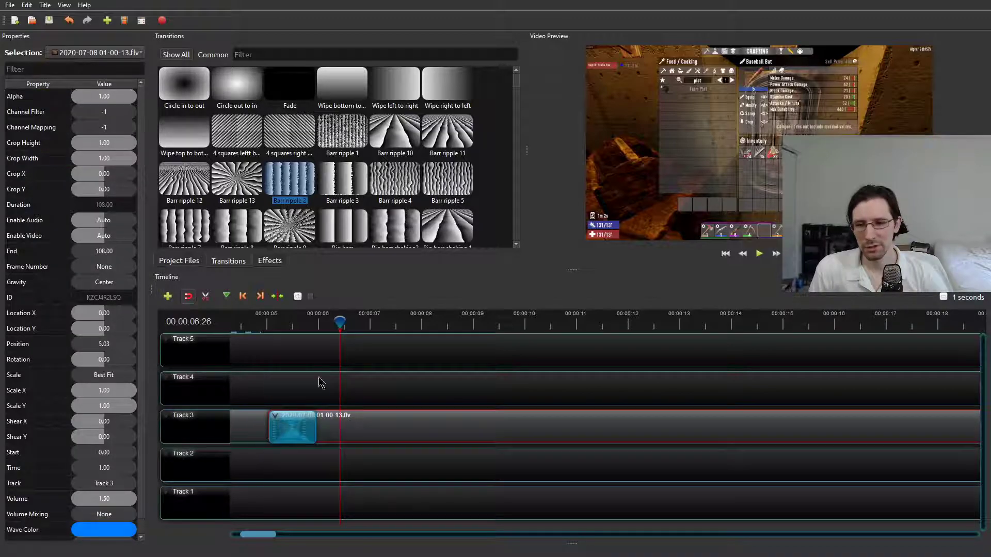
drag(334, 324, 245, 323)
click(759, 253)
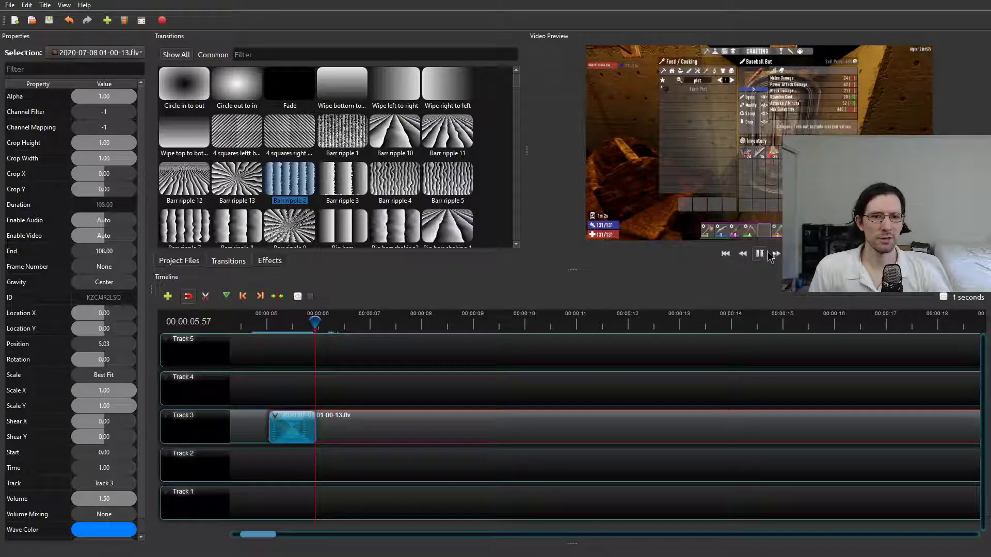
key(space)
Examine the Barr ripple 2 transition between the title and the video clip, scrubbing back to 00:00:05:12.
click(293, 437)
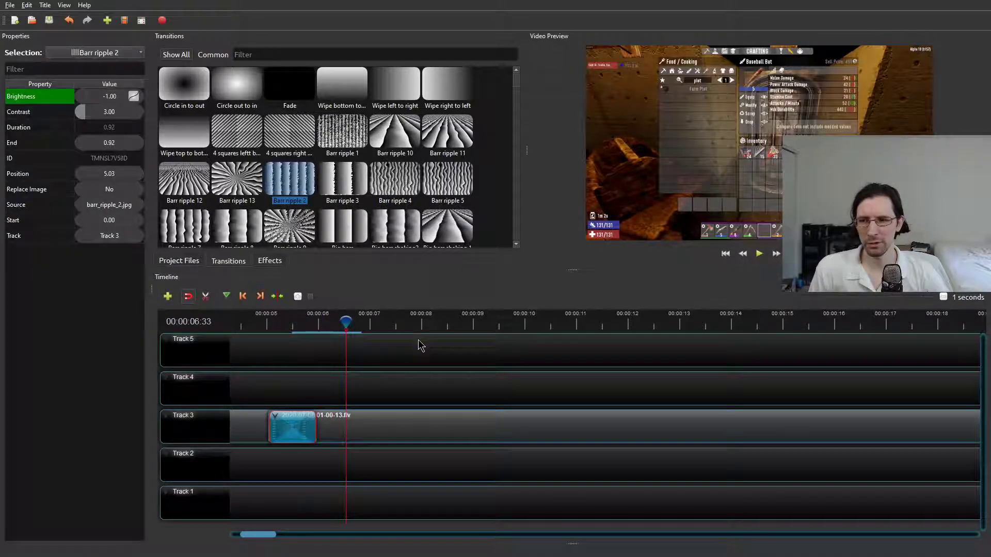
scroll(416, 206, down, 6)
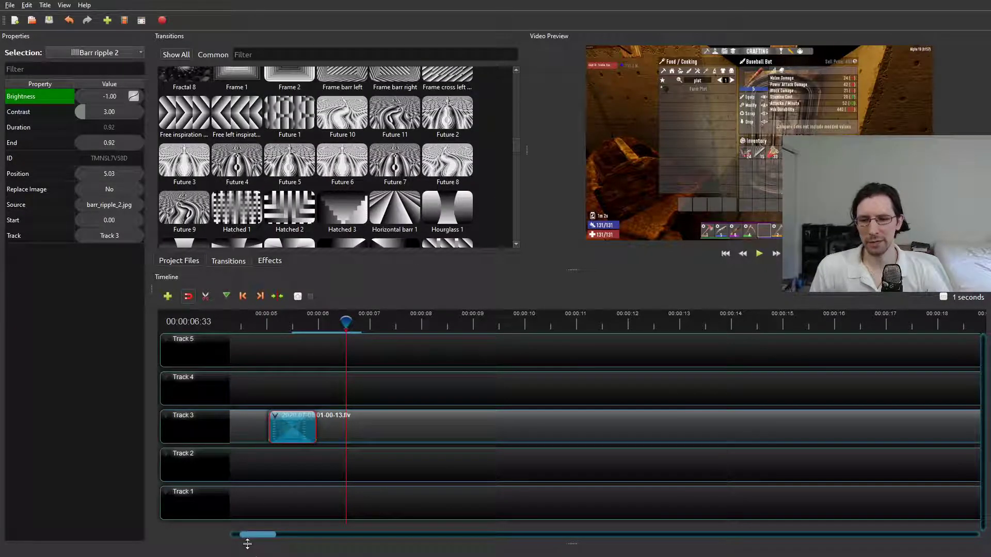
drag(258, 535, 248, 535)
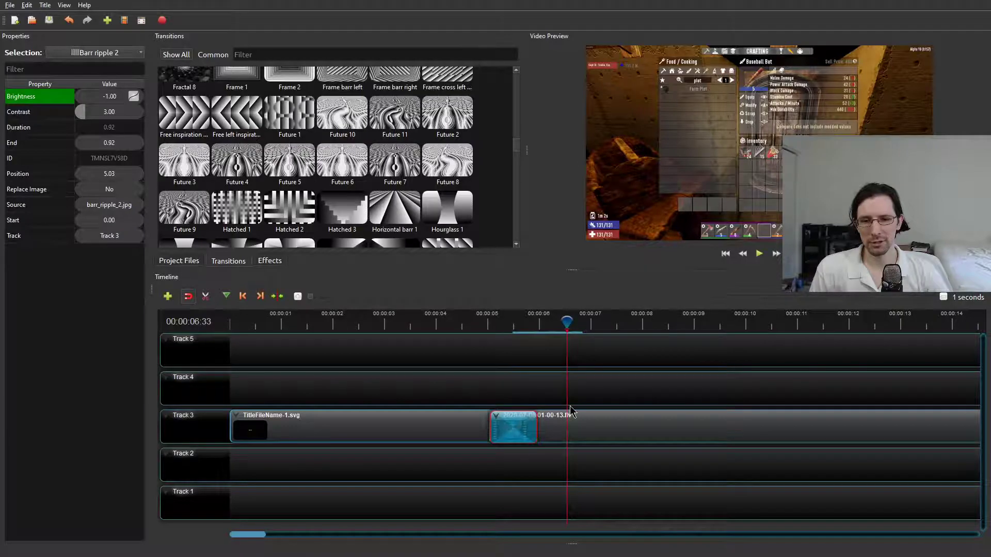
drag(617, 425, 571, 436)
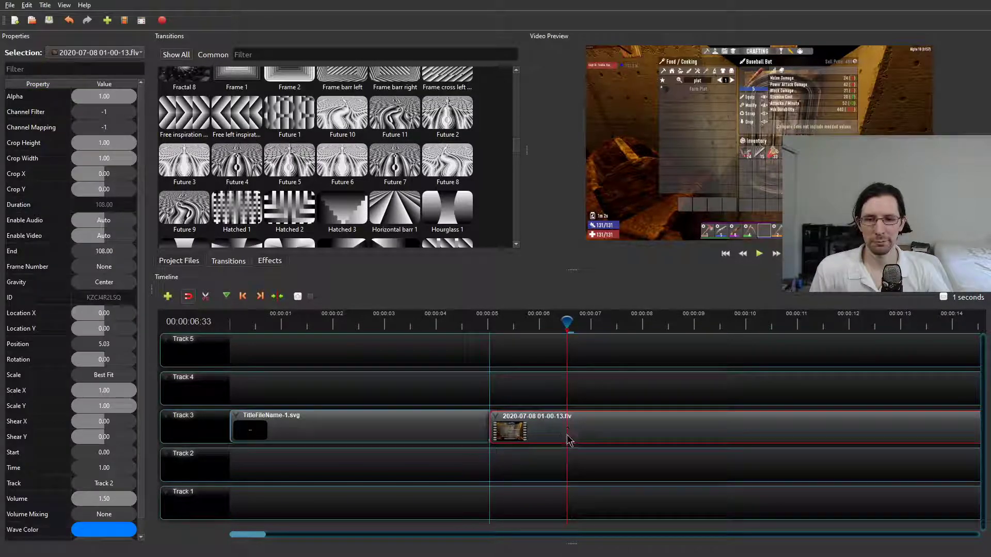
drag(567, 321, 497, 322)
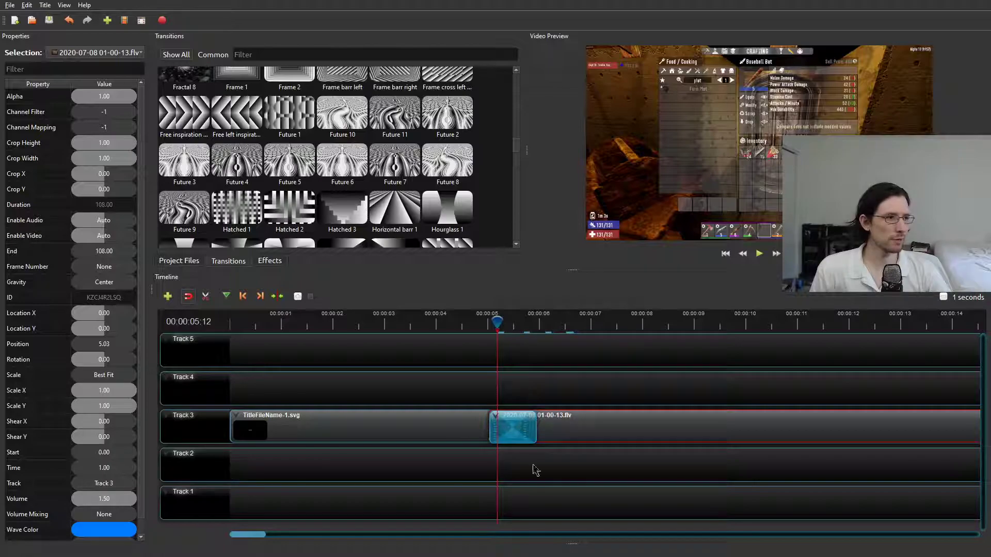
mouse_move(620, 436)
mouse_down()
mouse_move(629, 481)
mouse_move(623, 442)
mouse_up()
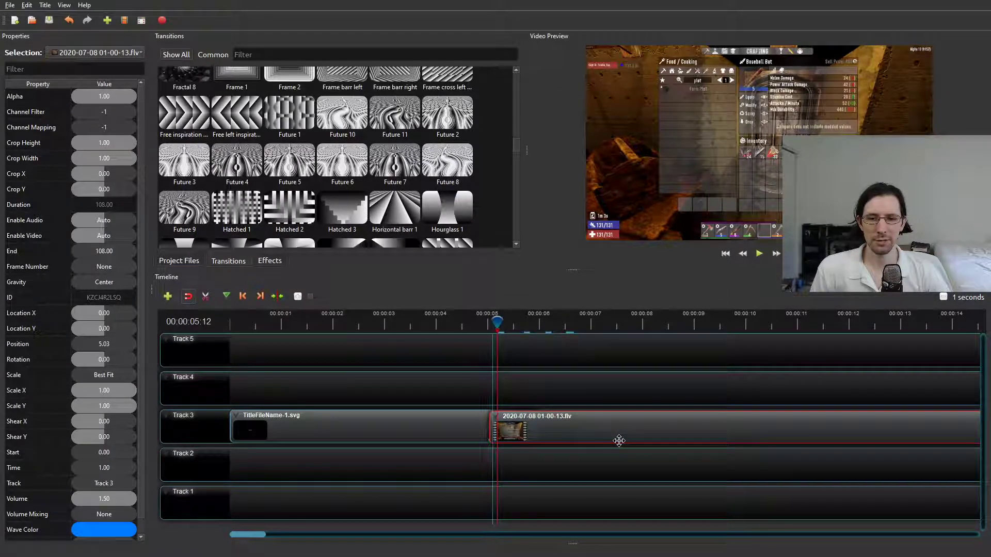
Slice the video clip at 00:00:08:41, keeping both sides, and move the second piece to start at 9.17 seconds.
drag(498, 324, 676, 321)
click(369, 324)
right_click(676, 326)
mouse_move(712, 333)
click(780, 336)
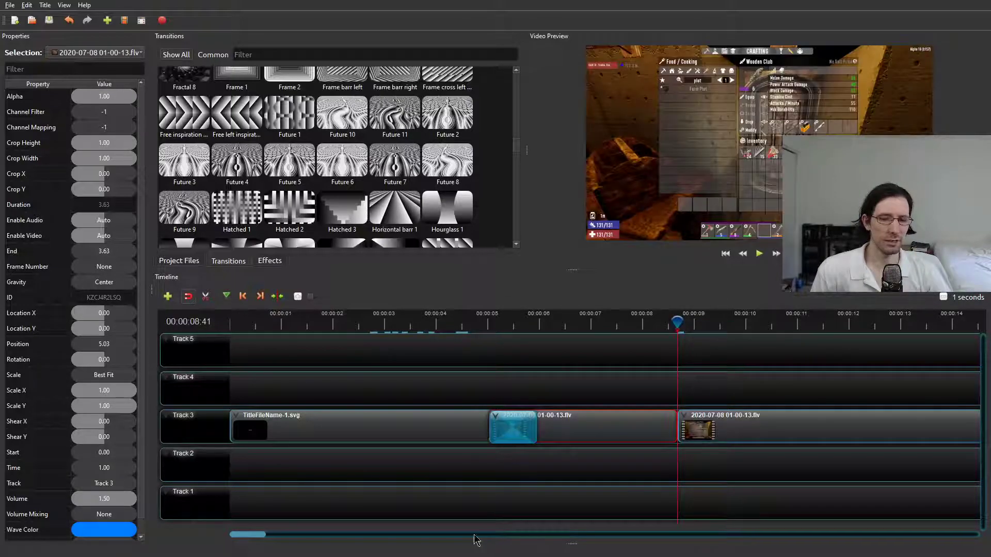
click(748, 423)
drag(699, 428, 752, 423)
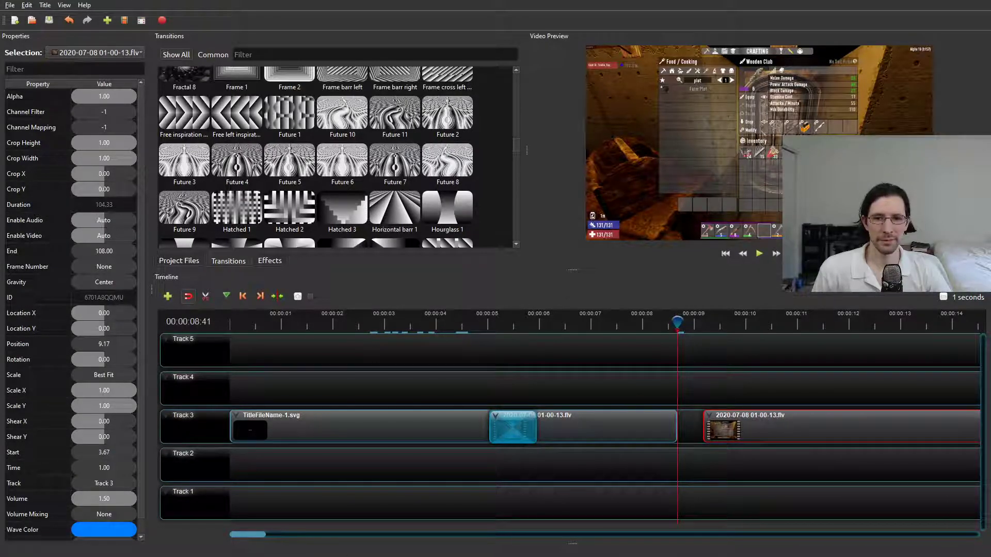
Slice the second video piece at 00:00:11:19, keeping only the right side.
scroll(877, 350, down, 5)
click(285, 323)
drag(342, 322, 288, 325)
right_click(288, 325)
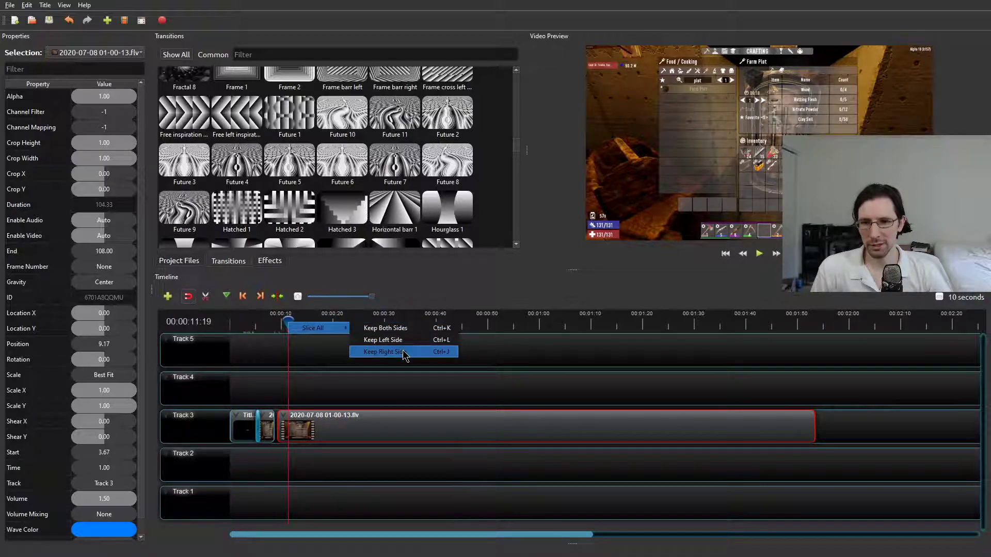
click(405, 363)
Move the second video piece to start at 8.13 seconds, overlapping the first piece, and delete the automatic fade.
drag(371, 296, 300, 296)
drag(279, 535, 253, 537)
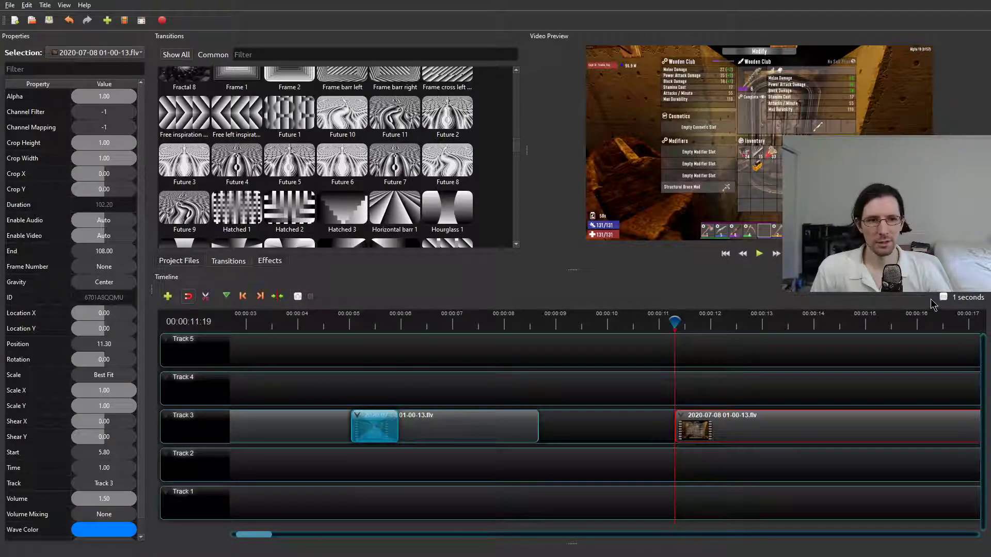
drag(716, 465, 557, 472)
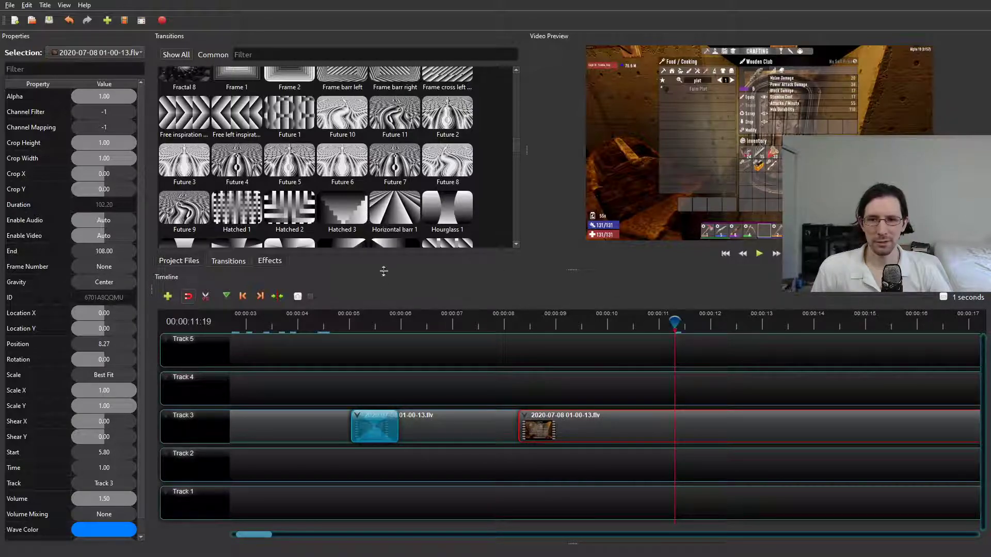
mouse_move(601, 415)
mouse_down()
mouse_move(636, 418)
mouse_move(593, 412)
mouse_up()
click(534, 431)
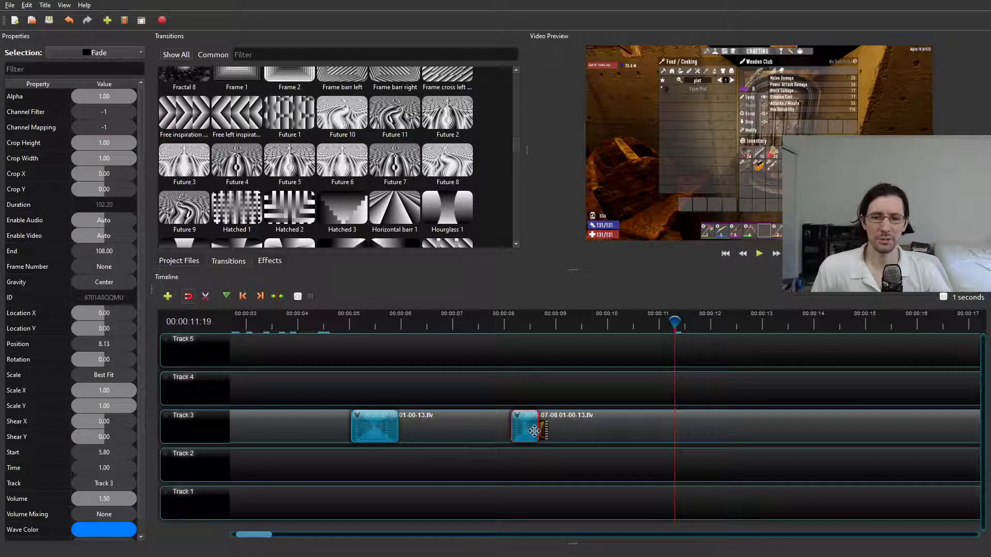
key(Delete)
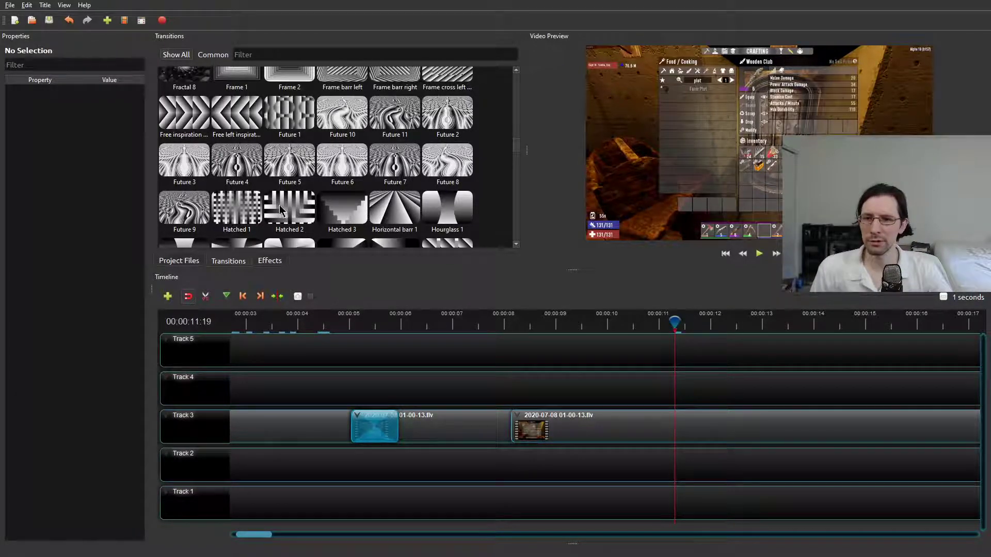
Add the Hatched 2 transition at 8.13 seconds on Track 3 and shorten it to 1.85 seconds.
drag(478, 321, 512, 418)
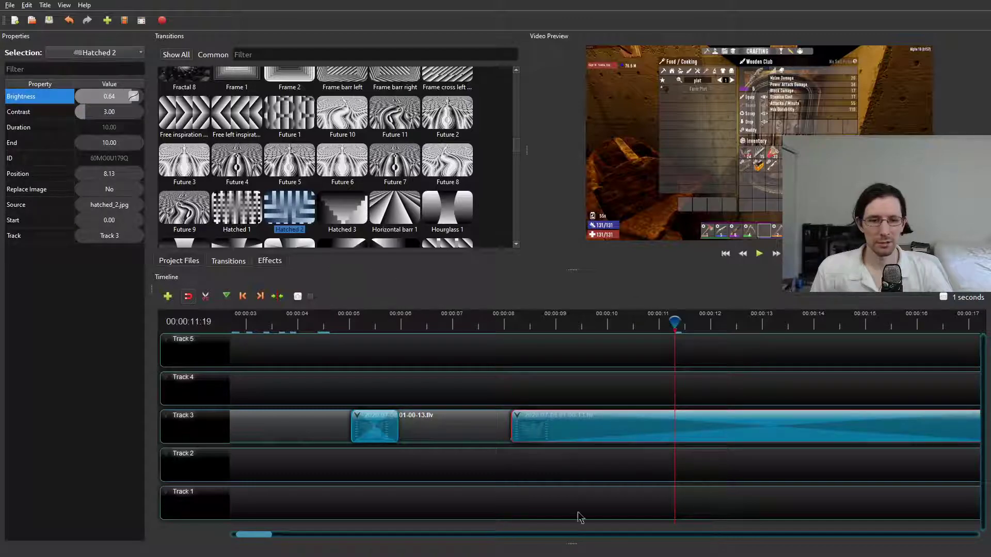
scroll(944, 302, down, 4)
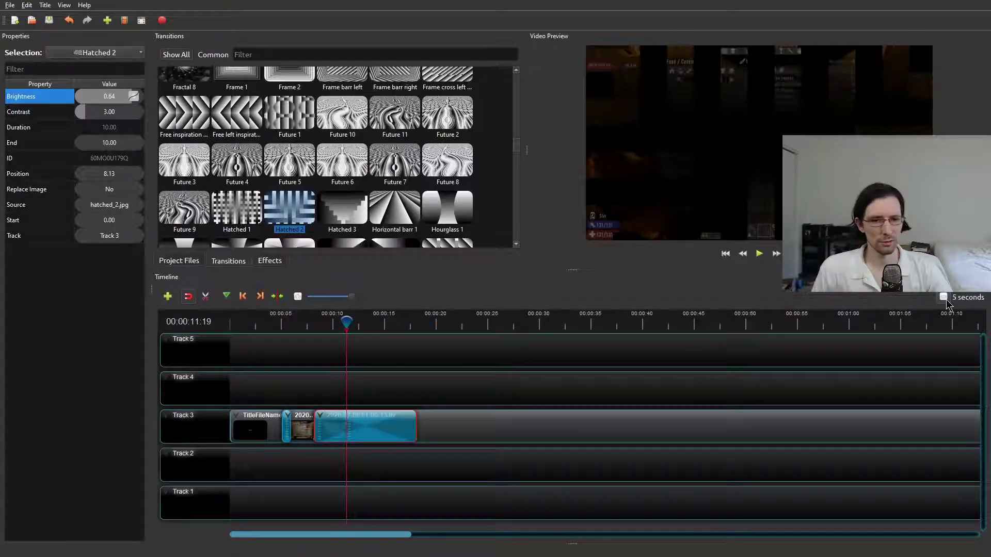
drag(414, 425, 336, 430)
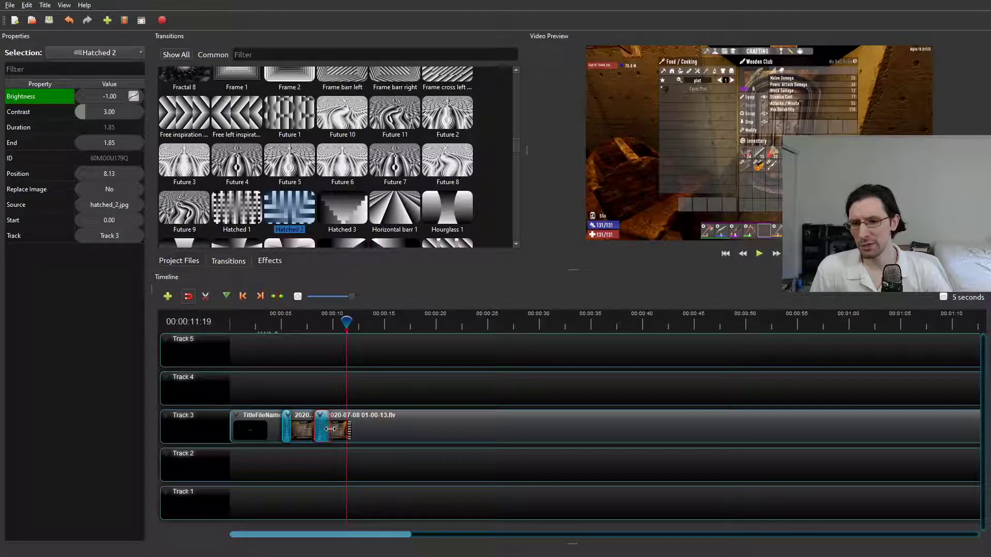
Shorten the Hatched 2 transition to about 0.6 seconds with the second clip set aside on Track 2, then return the clip to Track 3 at 8.10 seconds.
drag(416, 423, 417, 457)
scroll(308, 503, up, 4)
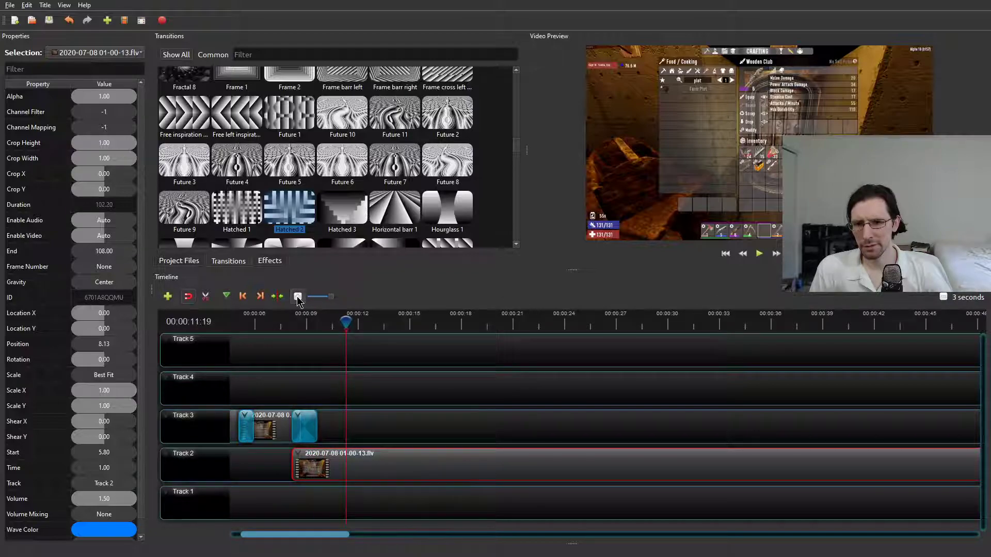
drag(267, 537, 260, 536)
drag(439, 431, 389, 440)
click(384, 433)
drag(404, 458, 436, 425)
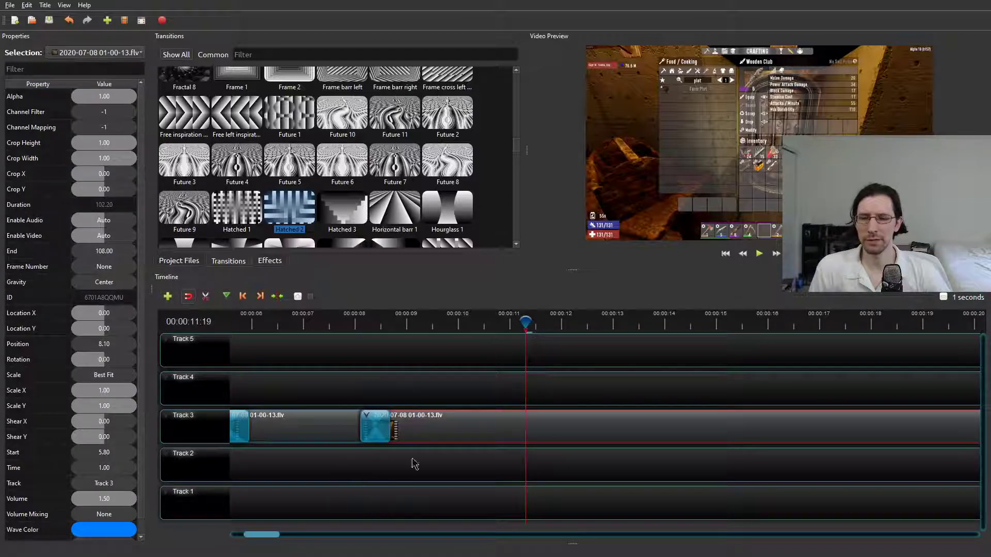
Play the Hatched 2 transition between the two video pieces twice, starting from about 8 seconds.
drag(260, 534, 255, 534)
click(437, 323)
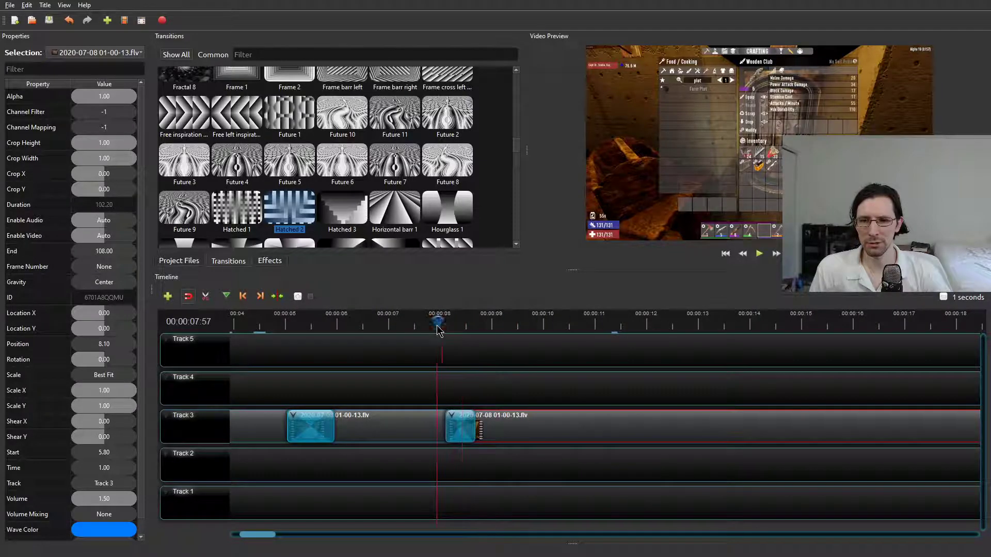
click(758, 253)
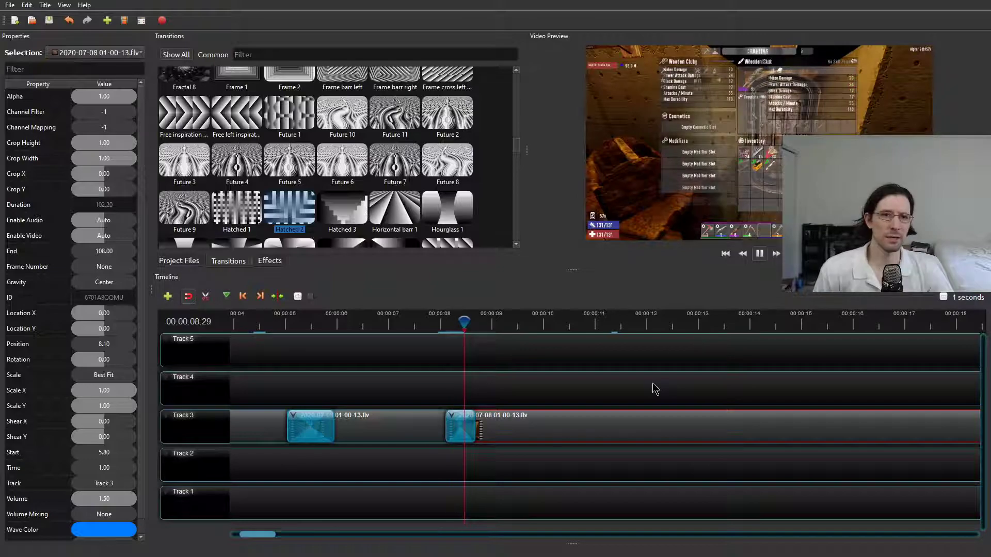
key(space)
click(444, 322)
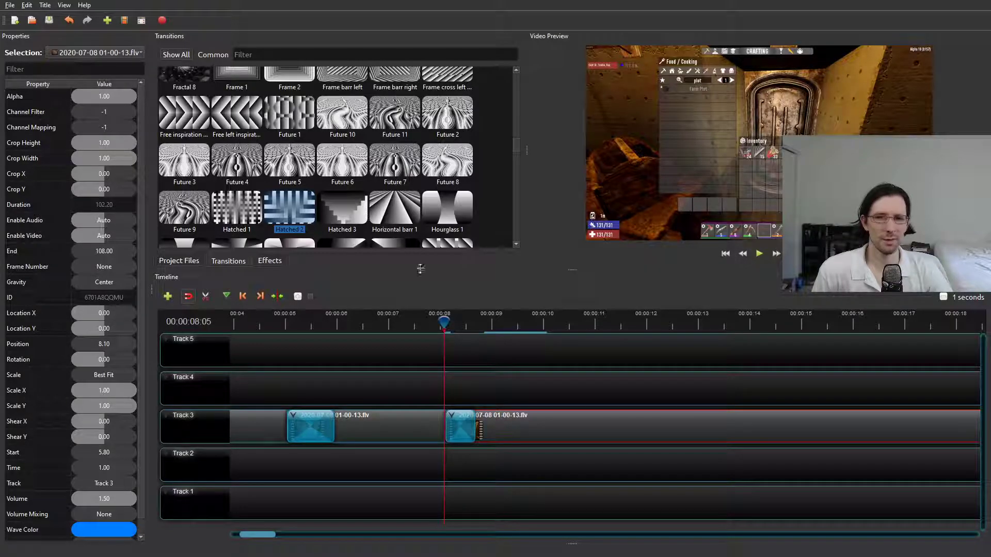
click(759, 253)
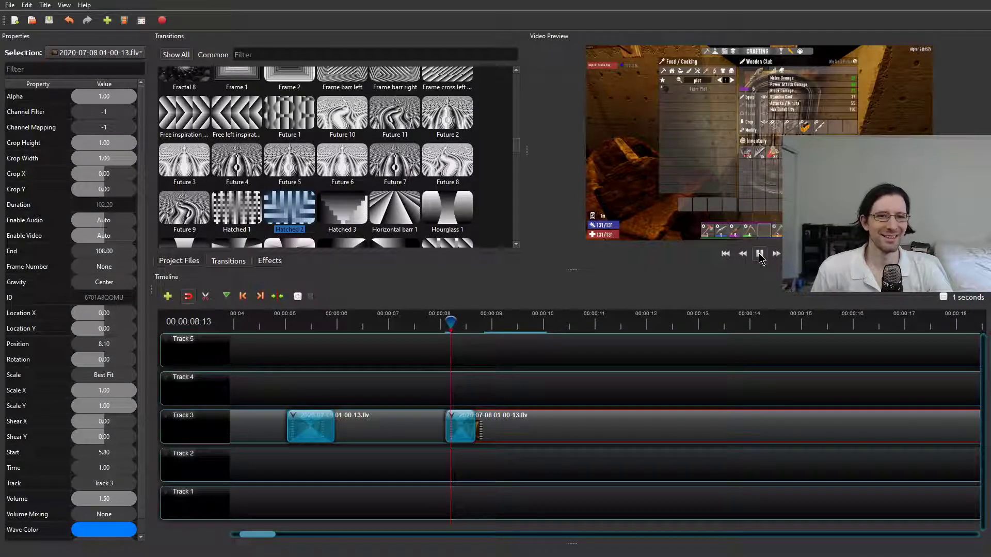
click(758, 253)
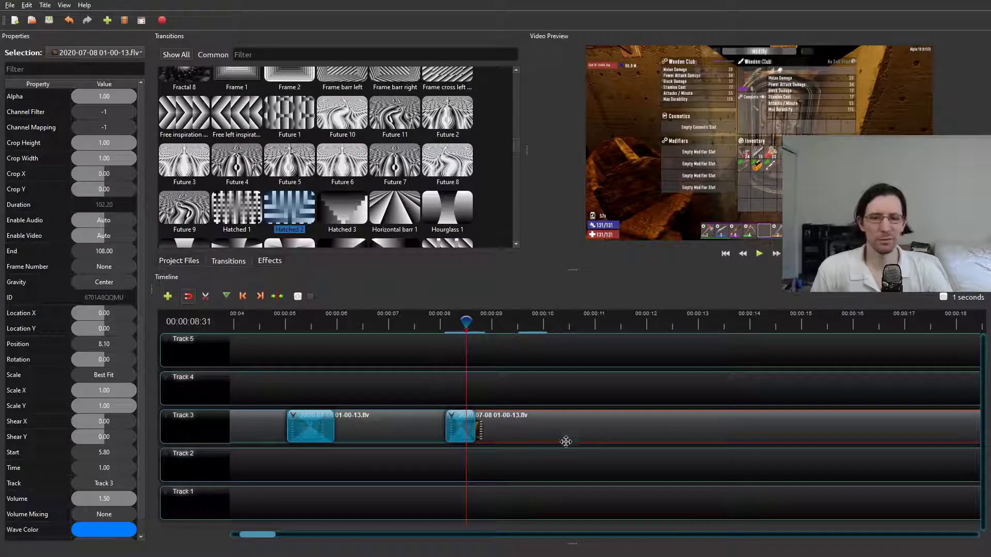
scroll(511, 454, down, 5)
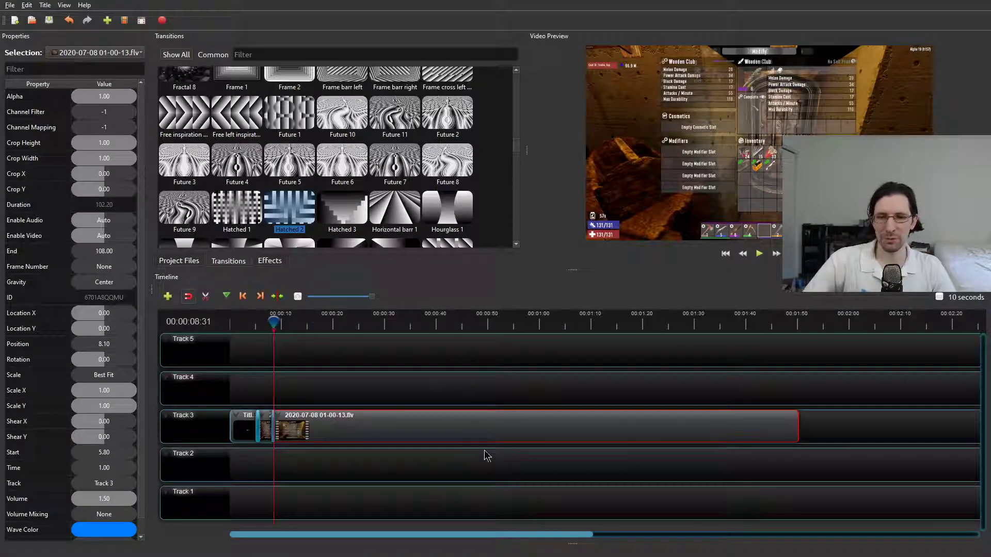
Slice the second video piece on Track 3 at 00:00:37:25, keeping both sides.
drag(319, 323, 424, 324)
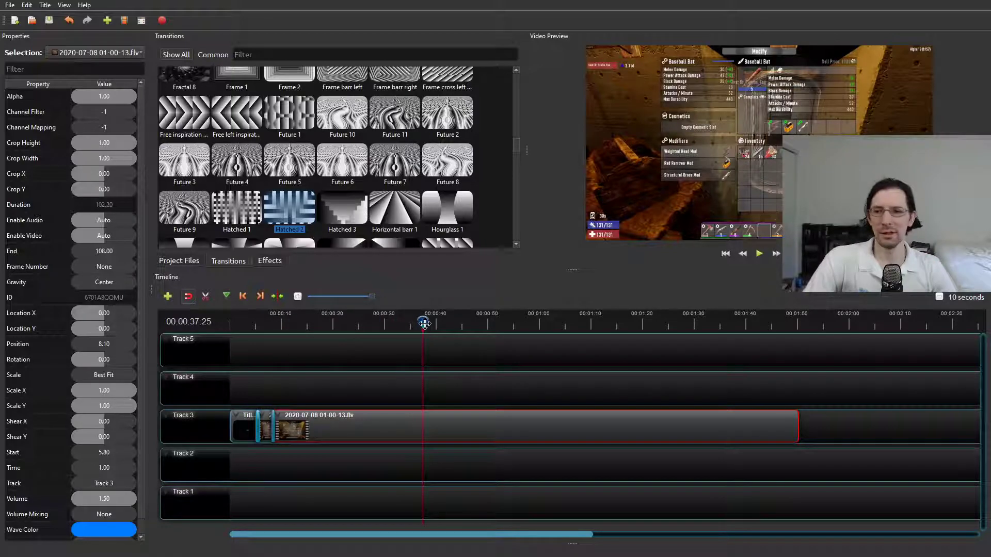
click(269, 260)
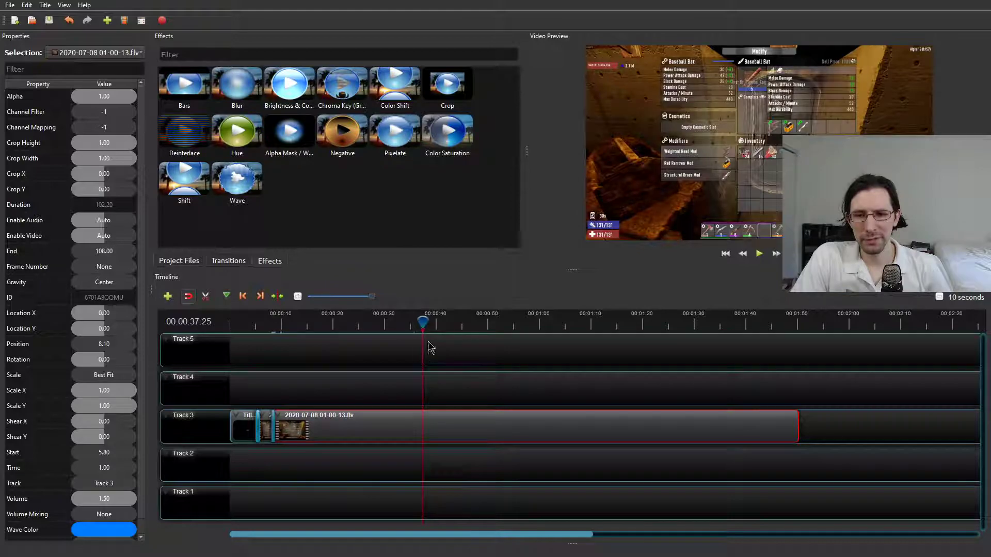
right_click(421, 323)
key(Escape)
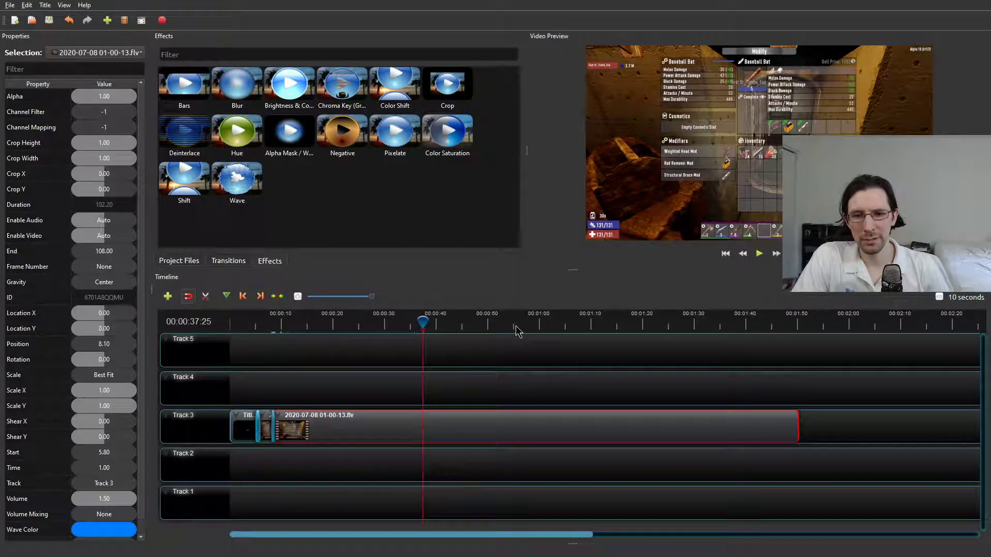
key(ctrl+k)
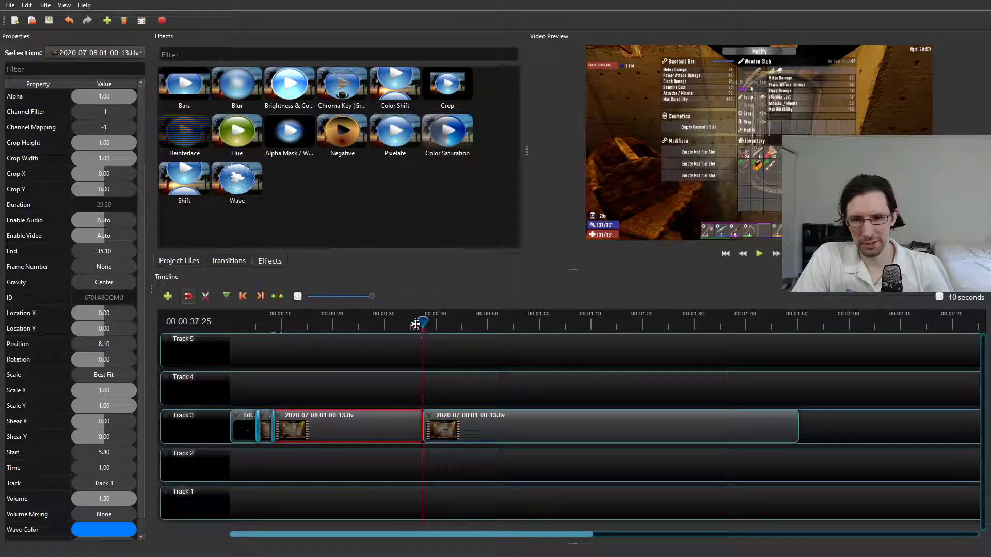
Slice the video on Track 3 again at 00:00:43:25, keeping both sides, to isolate a six-second piece.
drag(423, 322, 453, 322)
right_click(454, 323)
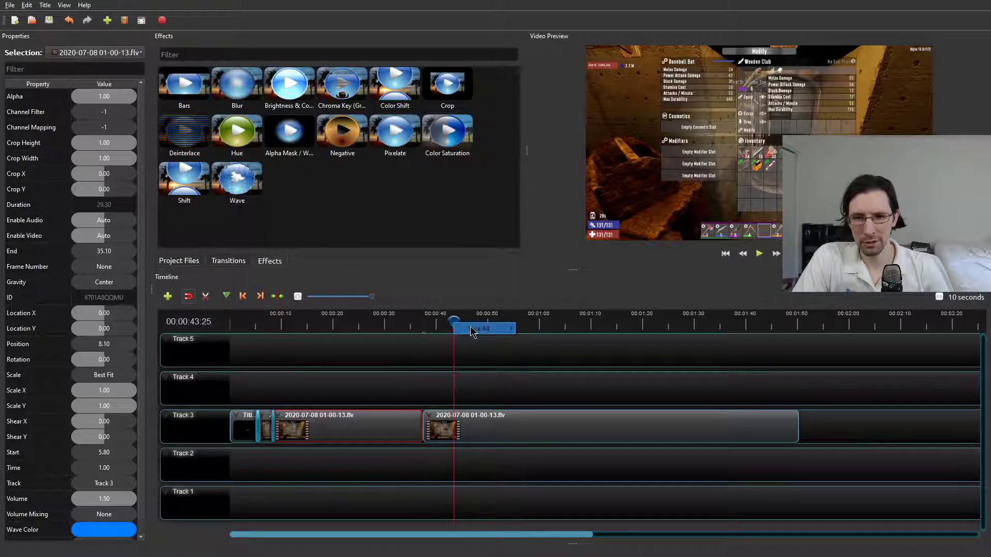
key(Escape)
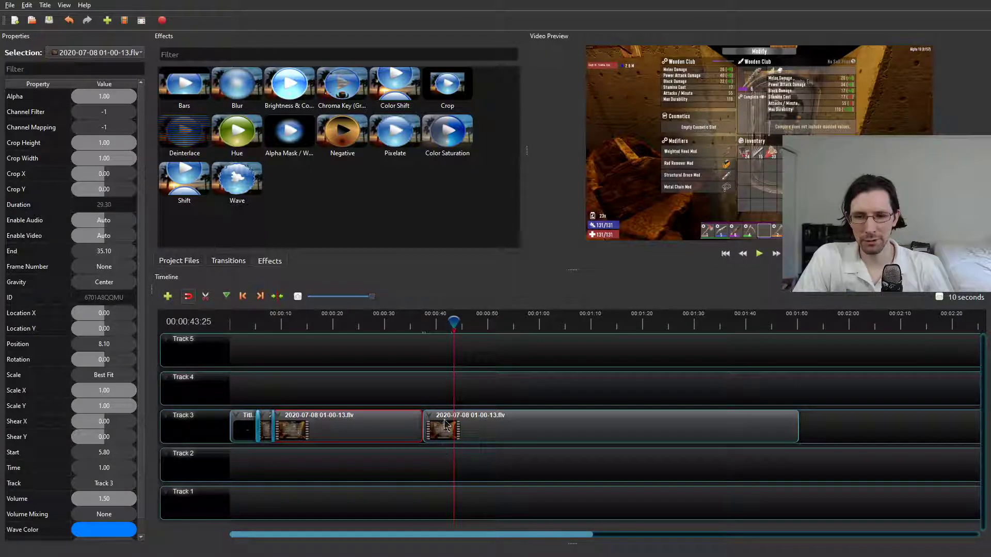
Apply the Negative effect to the six-second video piece on Track 3 and select that piece.
ctrl+scroll(420, 478, up, 3)
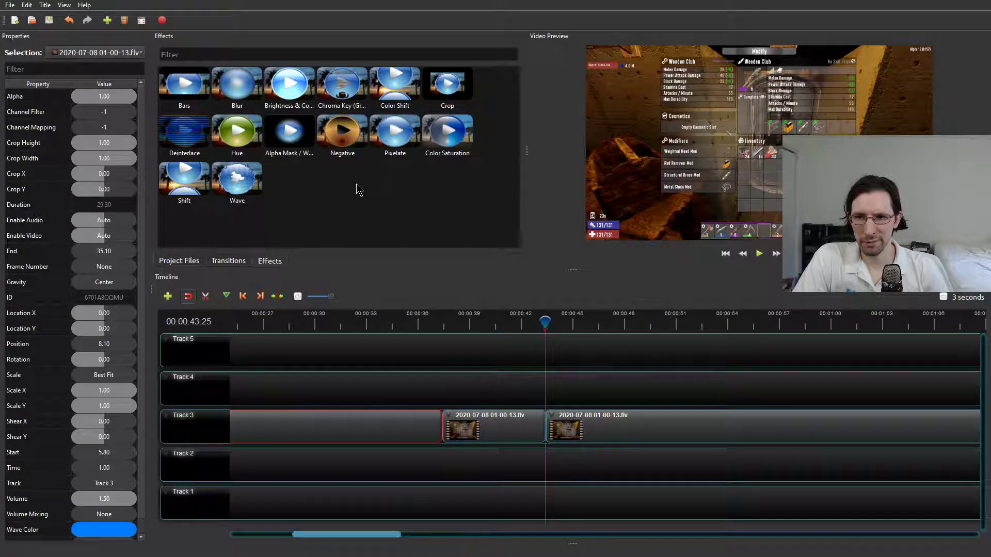
click(343, 138)
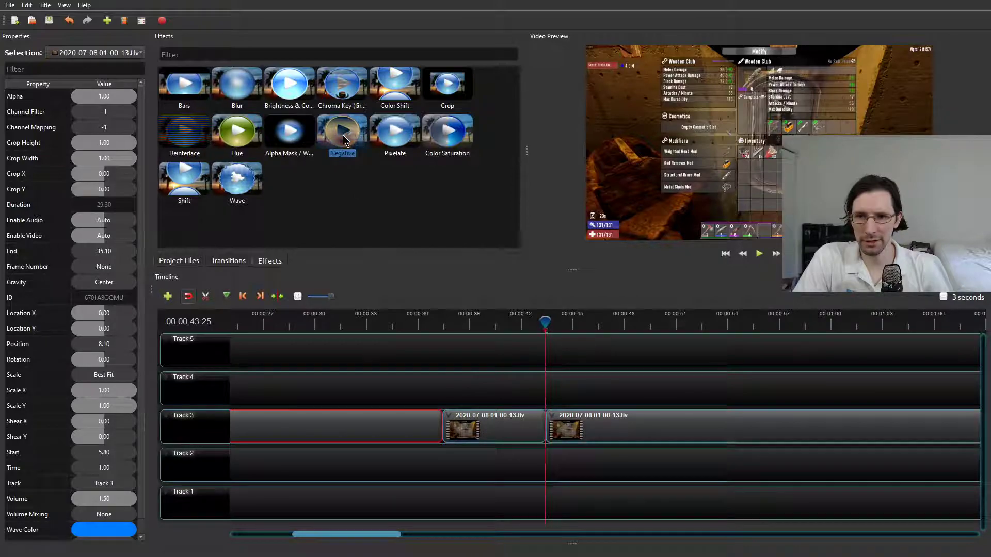
drag(460, 424, 467, 422)
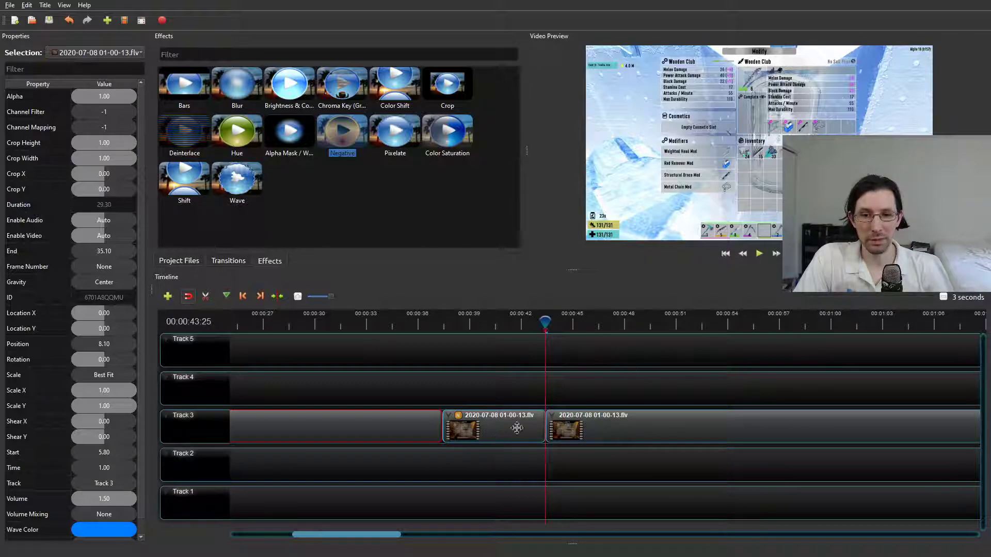
mouse_move(506, 435)
mouse_down()
mouse_move(447, 373)
mouse_move(503, 428)
mouse_up()
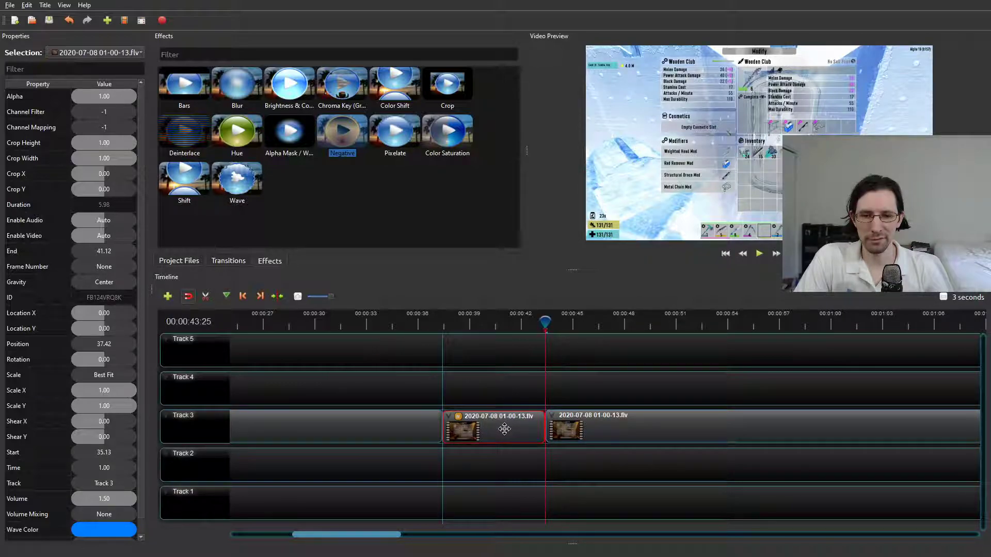
Play the timeline from about 37 seconds to preview the Negative effect, then pause.
drag(544, 323, 433, 322)
click(759, 253)
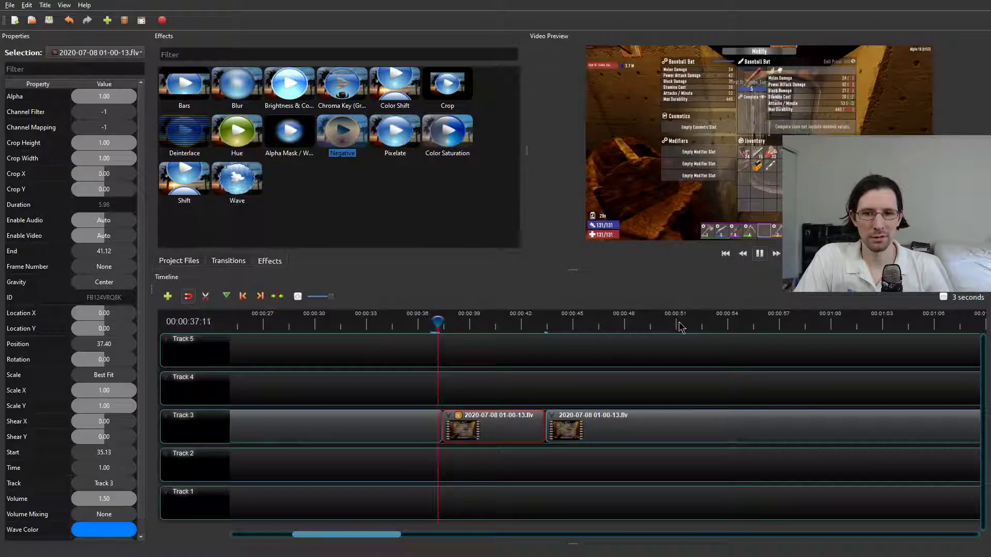
click(759, 254)
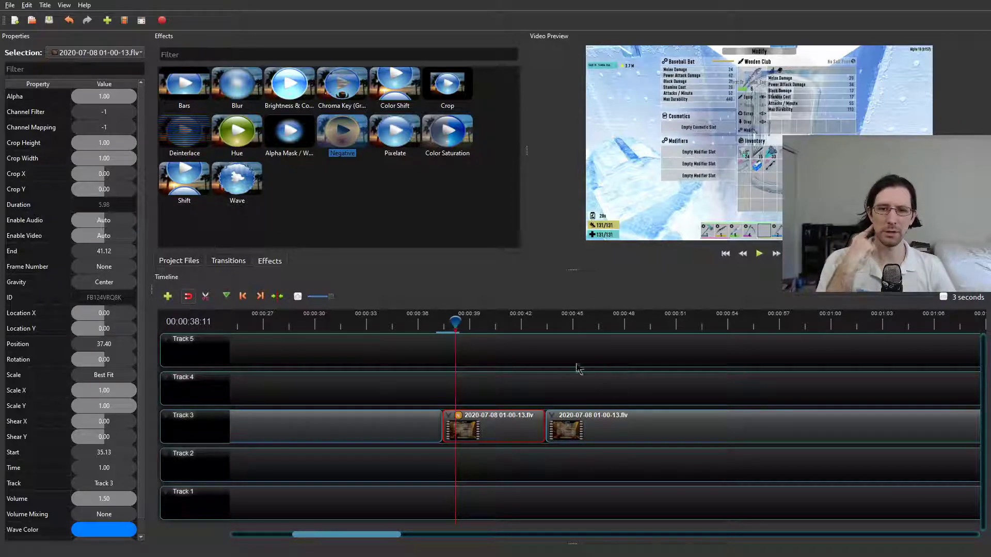
Add the Pixelate effect to the same six-second piece and preview it from about 00:00:38:56.
drag(394, 135, 453, 363)
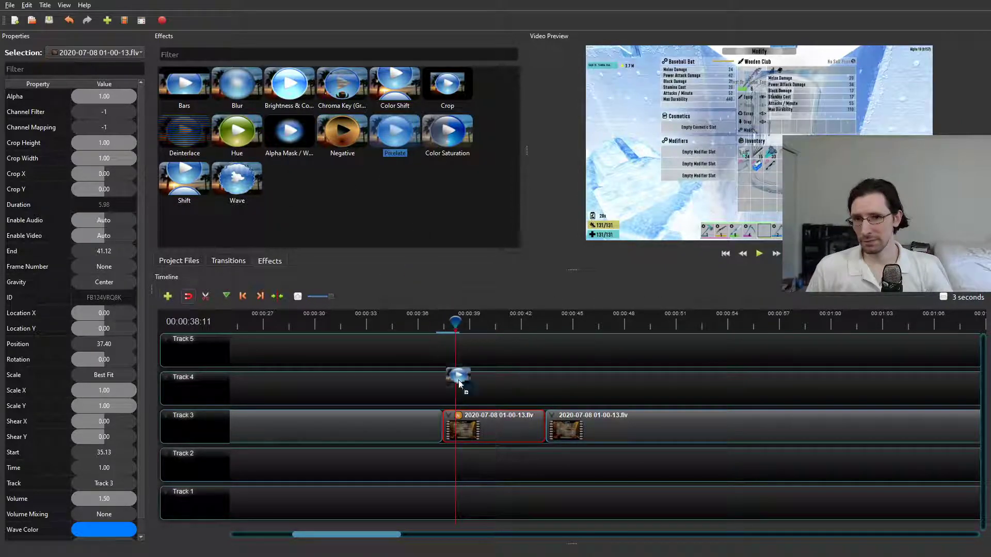
drag(493, 417, 494, 417)
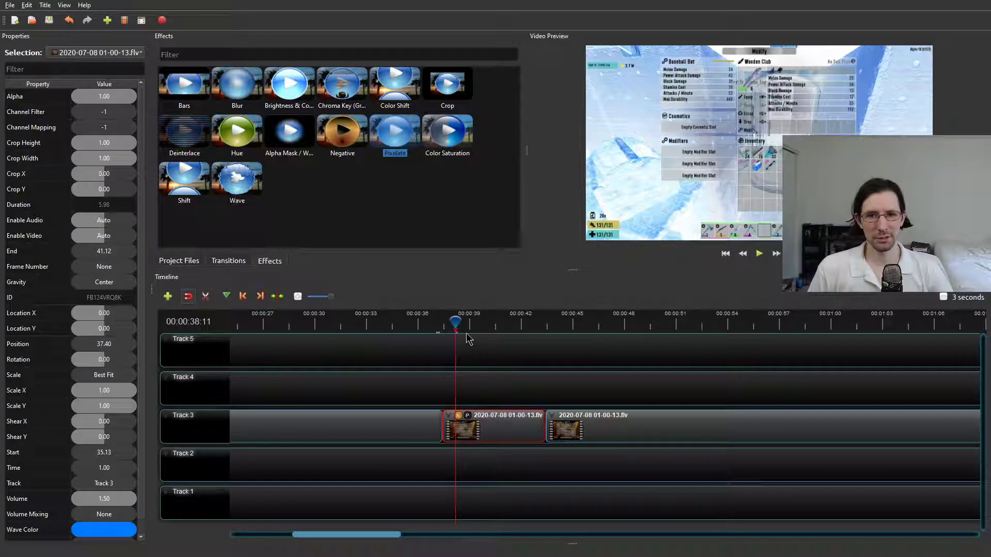
drag(453, 326, 468, 322)
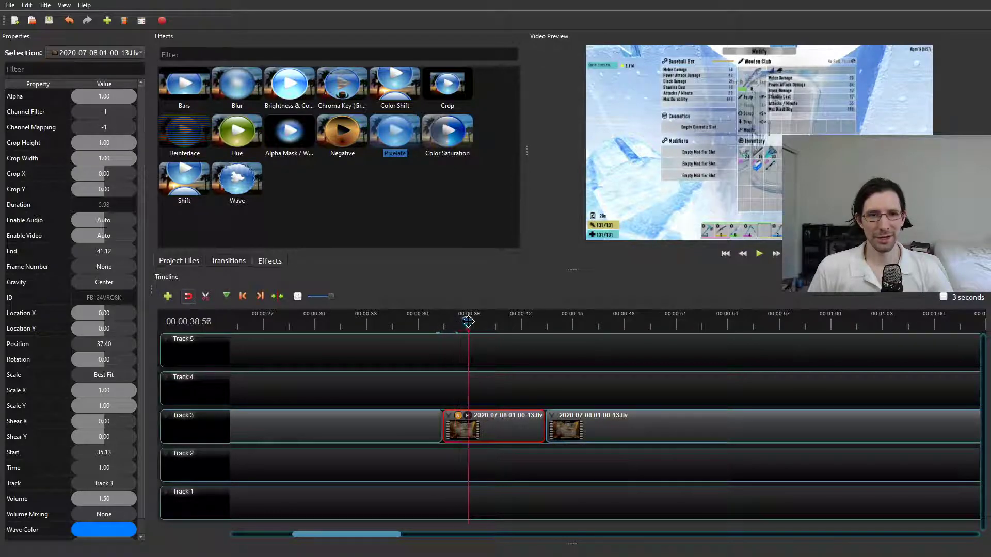
click(761, 258)
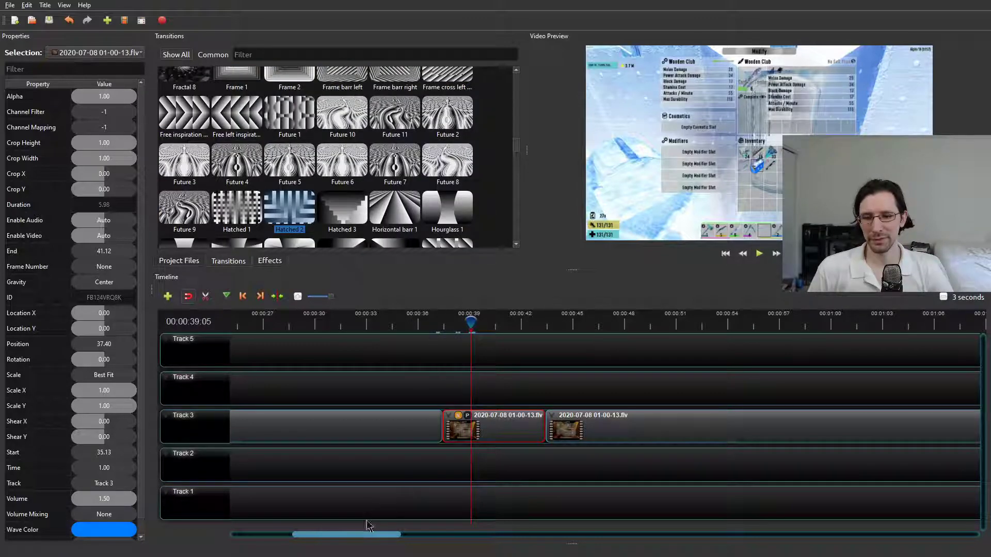
Slice the long last video piece on Track 3 at 00:01:35:19, keeping both sides.
drag(349, 535, 277, 544)
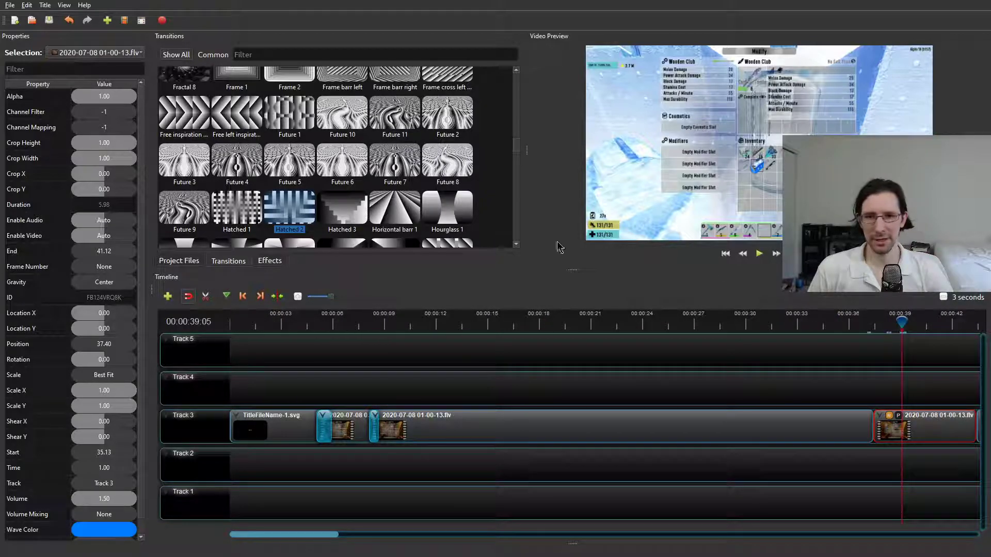
scroll(578, 454, down, 4)
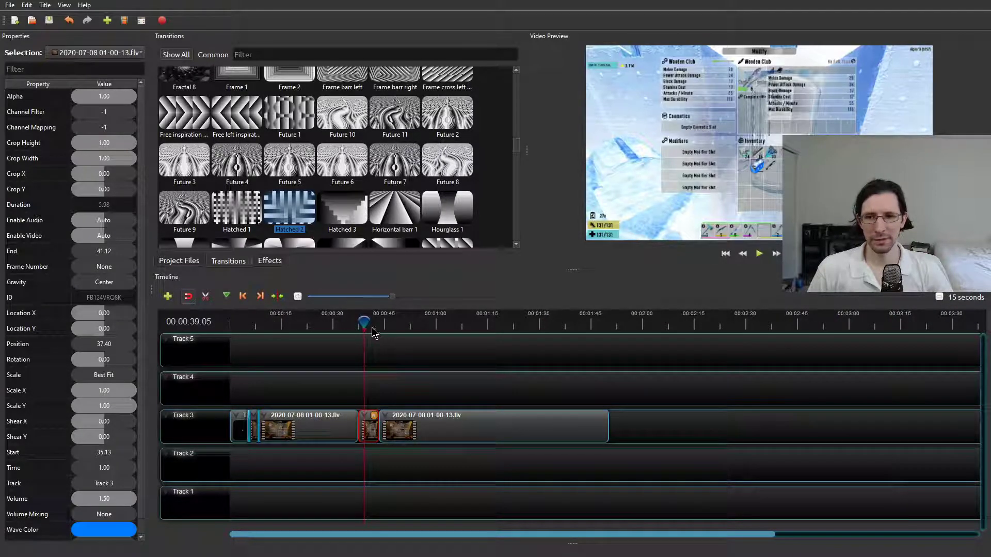
click(599, 323)
click(664, 435)
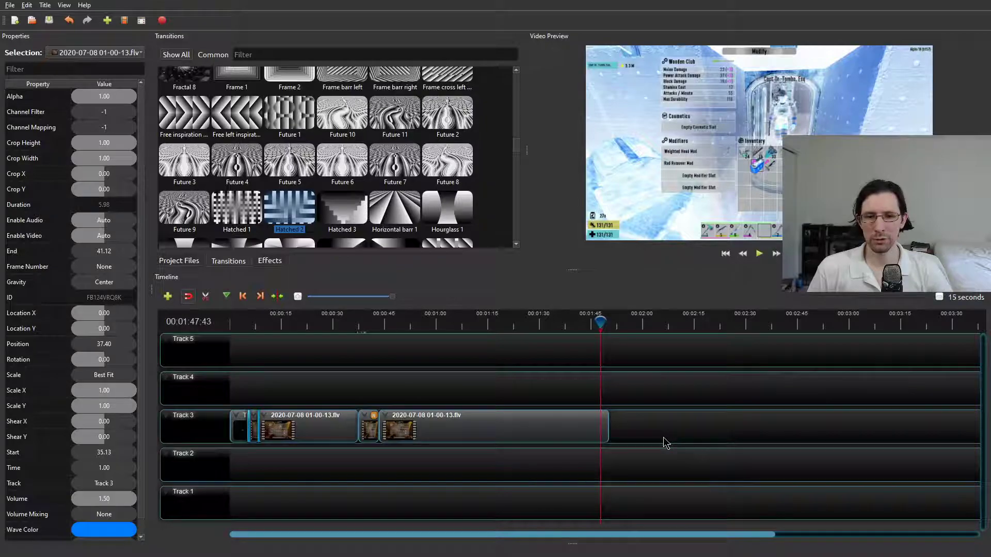
click(552, 430)
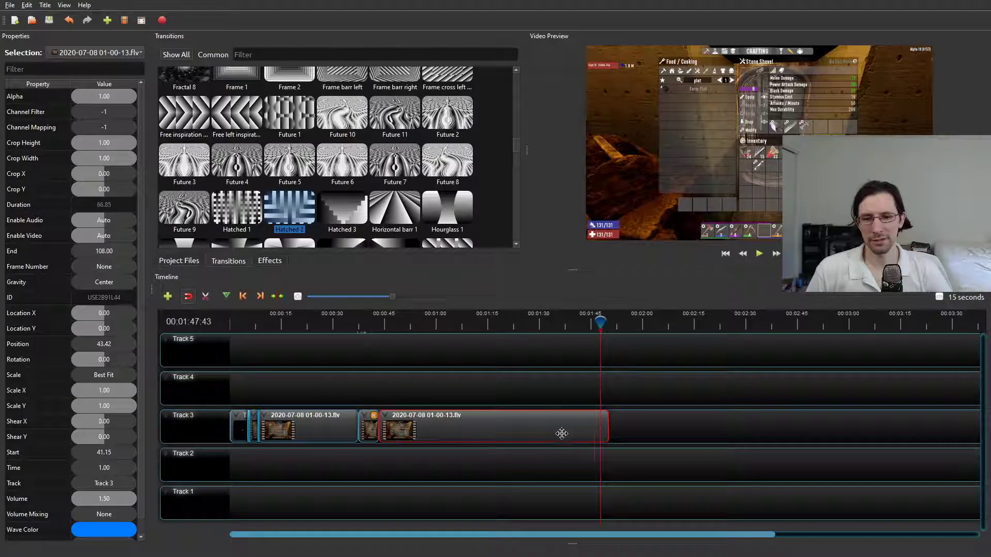
drag(392, 296, 322, 296)
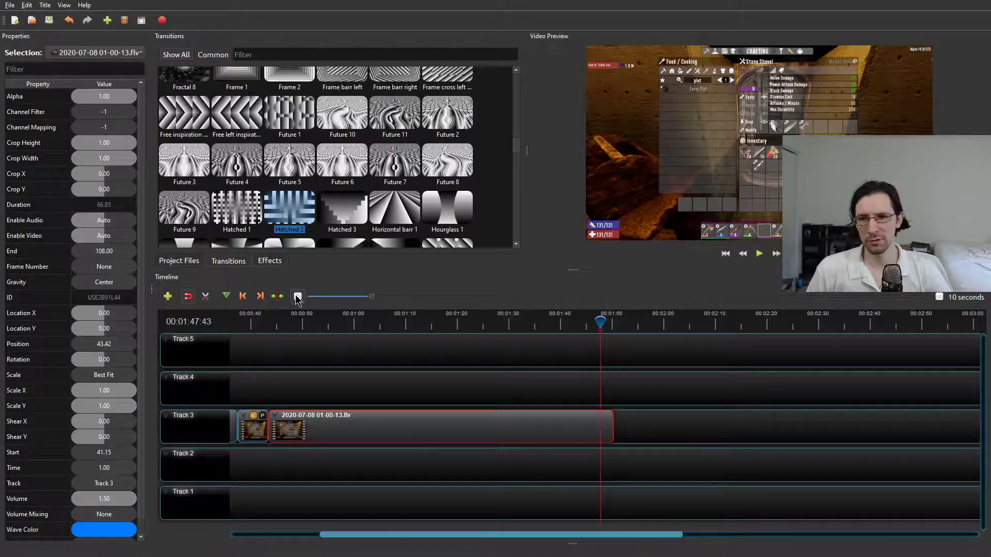
mouse_move(520, 537)
mouse_down()
mouse_move(272, 536)
mouse_move(513, 536)
mouse_up()
scroll(753, 345, down, 3)
click(711, 332)
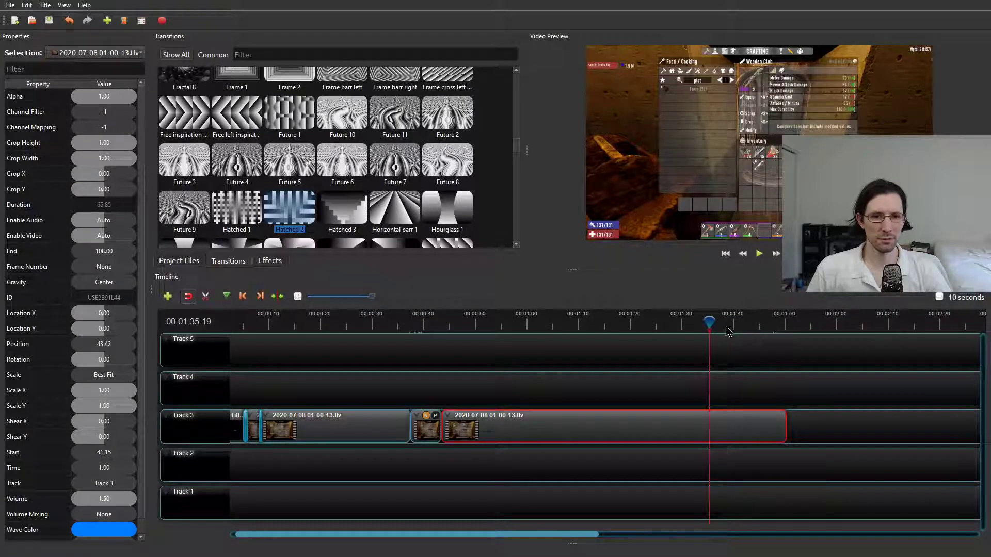
key(ctrl+k)
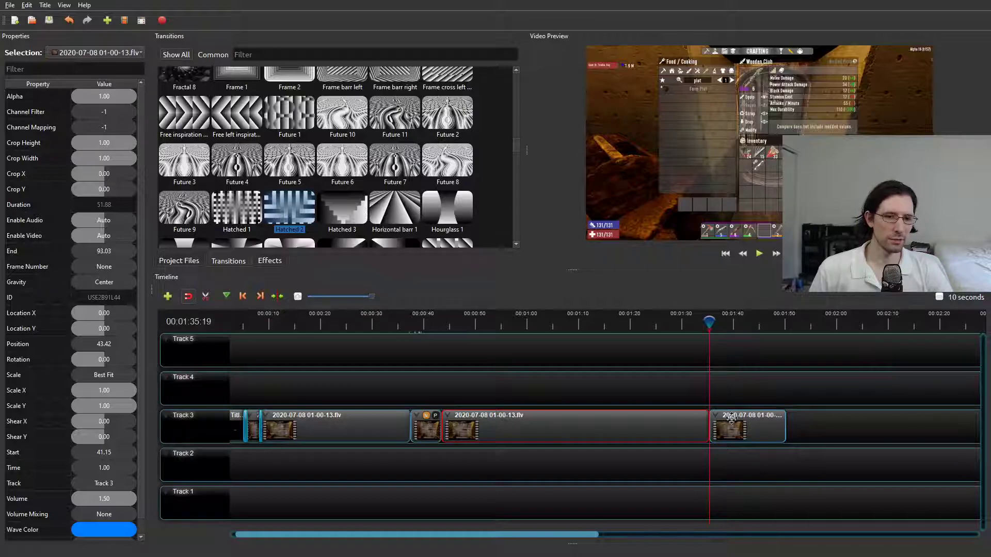
Select the last two video pieces on Track 3 together.
scroll(345, 332, up, 3)
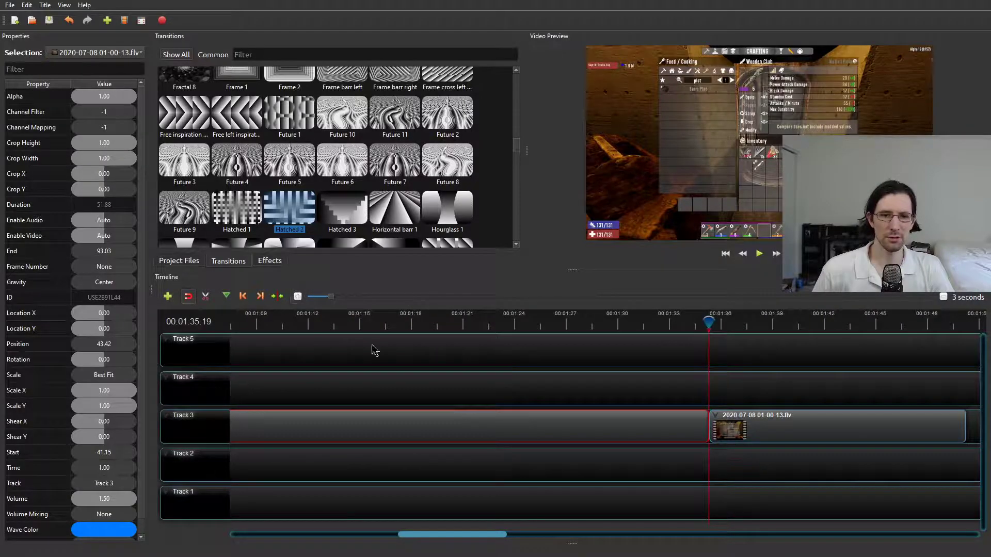
drag(474, 541, 507, 542)
click(547, 429)
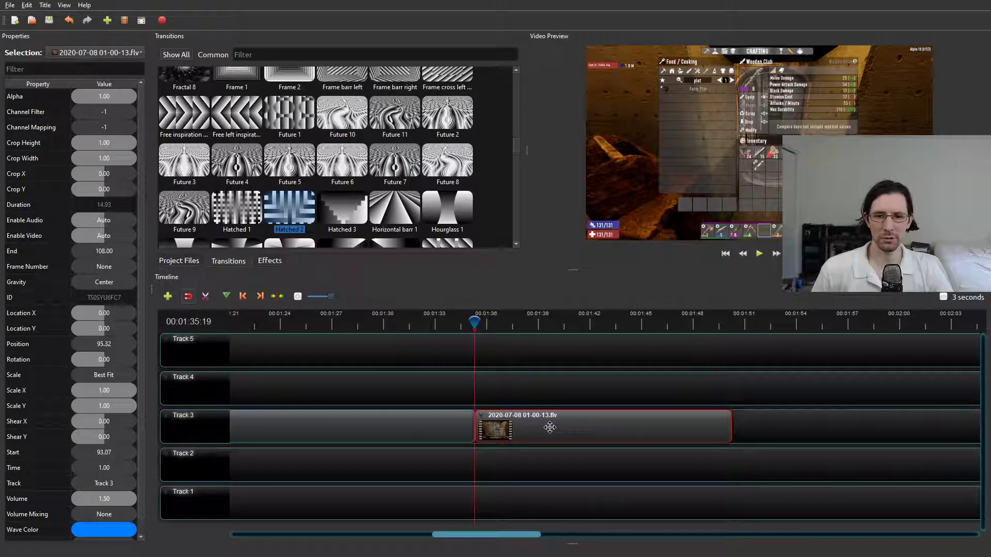
scroll(913, 308, down, 3)
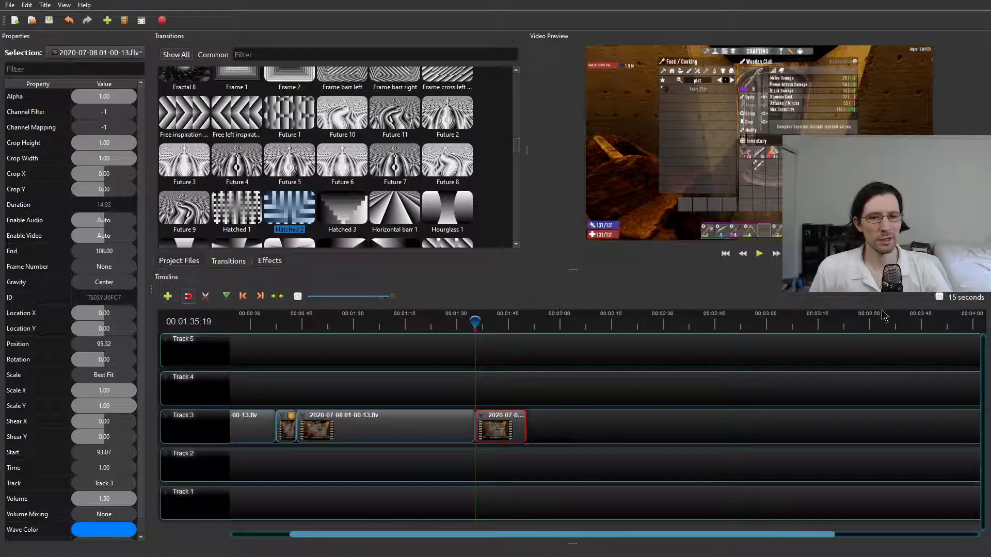
click(390, 429)
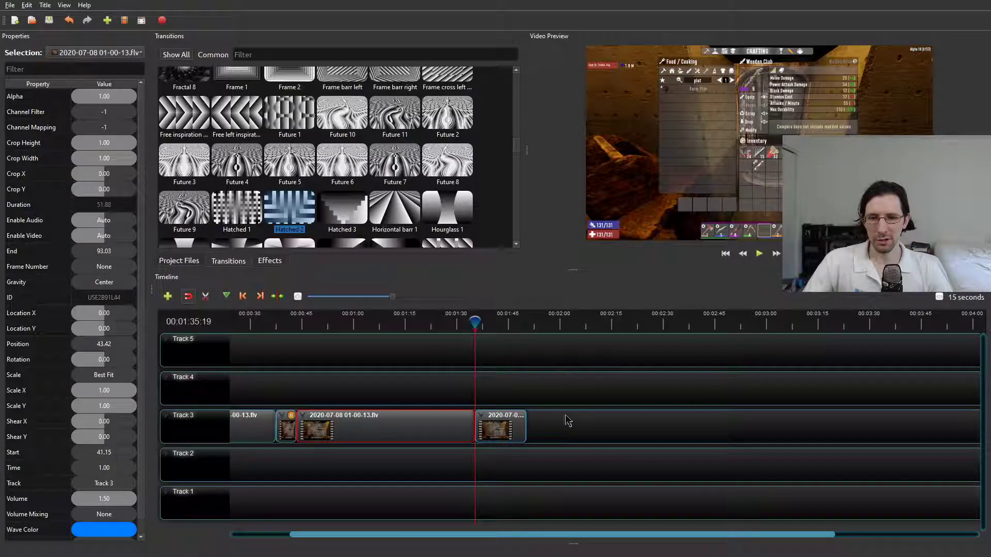
click(502, 435)
drag(375, 419, 507, 425)
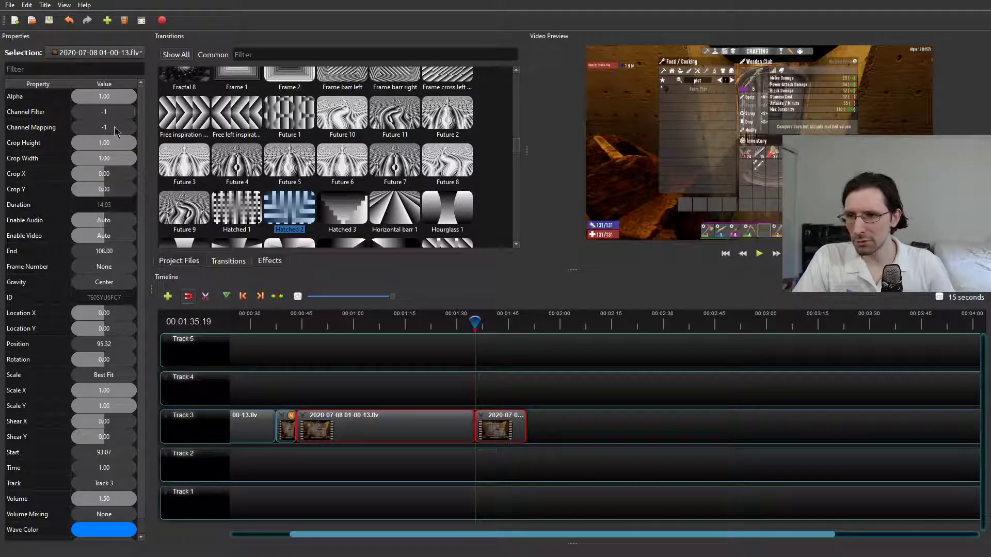
Select only the last video piece on Track 3 and step the playhead back ten frames to 00:01:35:09.
click(503, 419)
scroll(534, 487, up, 8)
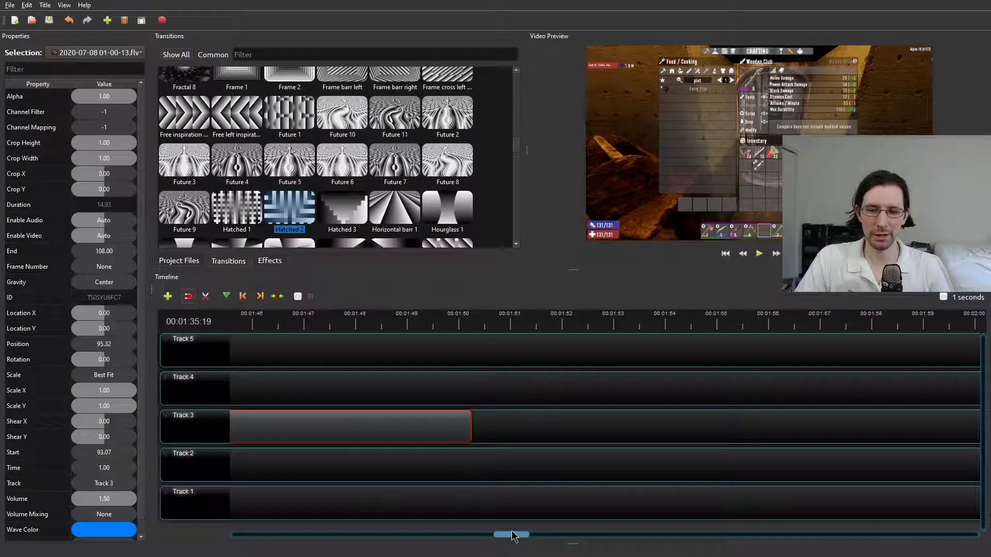
scroll(526, 500, down, 3)
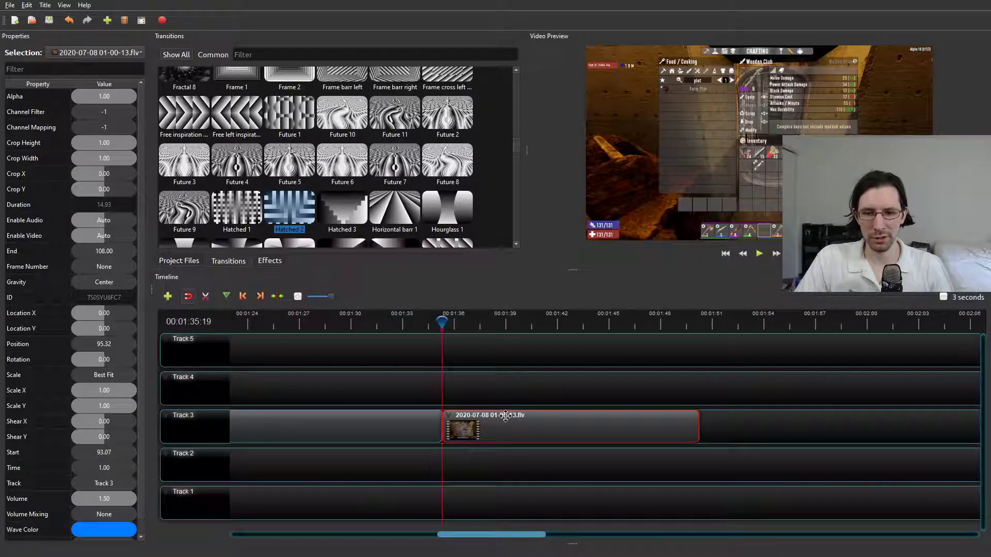
key(Left)
key(Left)
key(Left)
key(Left)
key(Left)
key(Left)
key(Left)
key(Left)
key(Left)
key(Left)
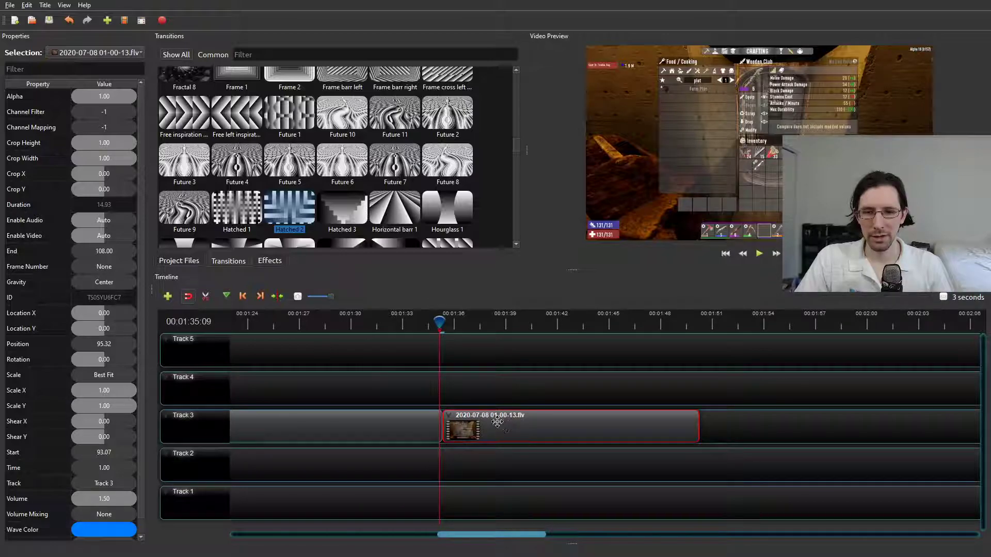
Apply a fast fade-in to the start of the last video piece on Track 3.
right_click(496, 422)
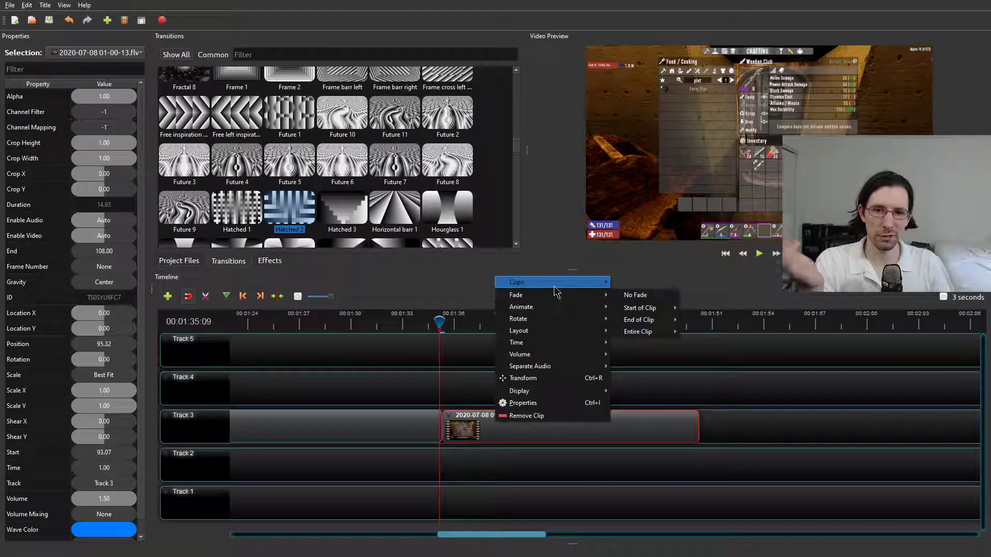
mouse_move(553, 286)
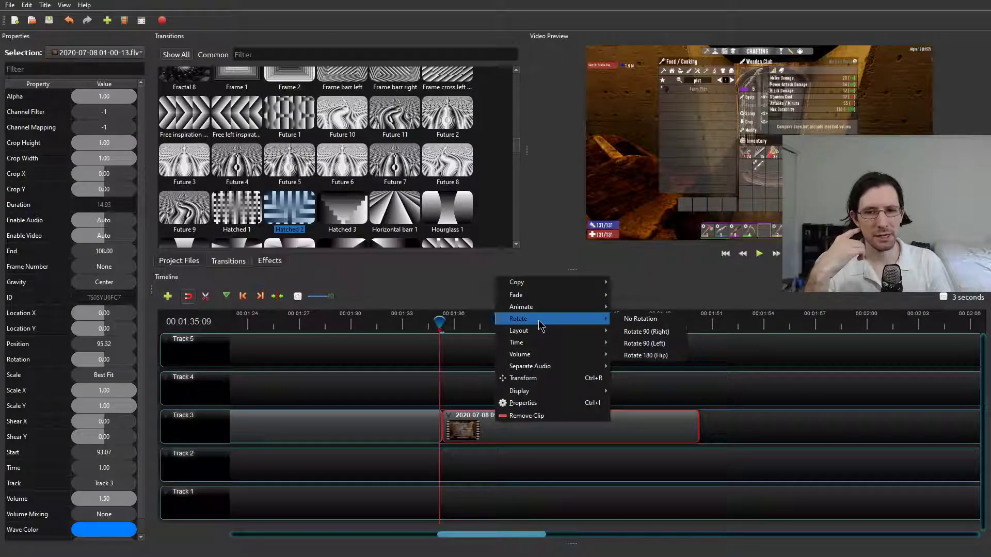
mouse_move(537, 332)
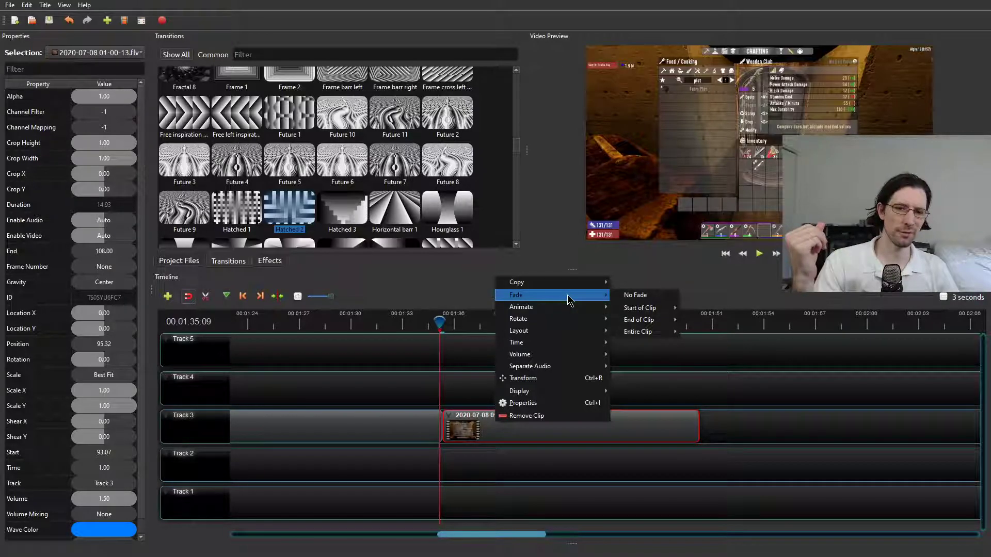
mouse_move(646, 323)
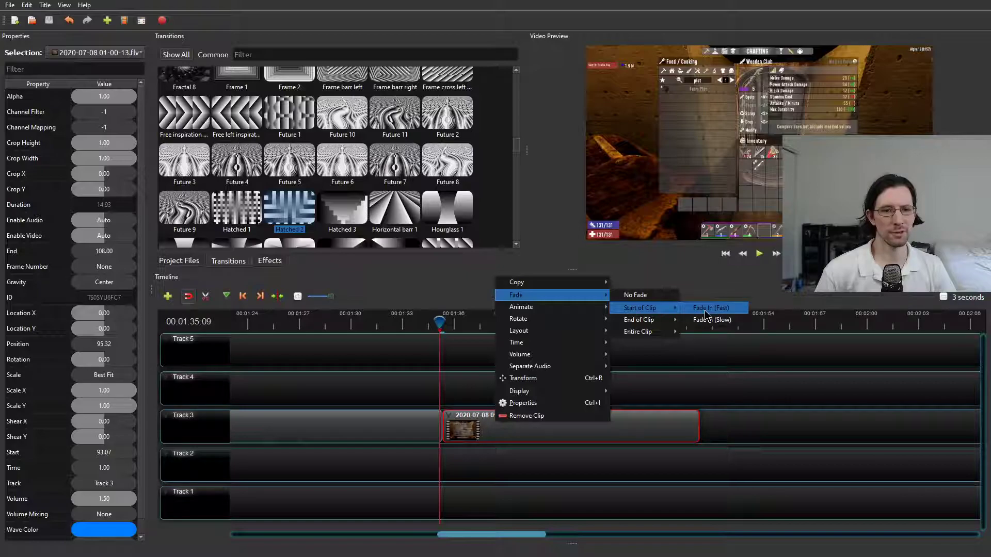
click(694, 308)
Add a slow fade-out at the end of the last video piece and preview the clip's ending.
right_click(577, 431)
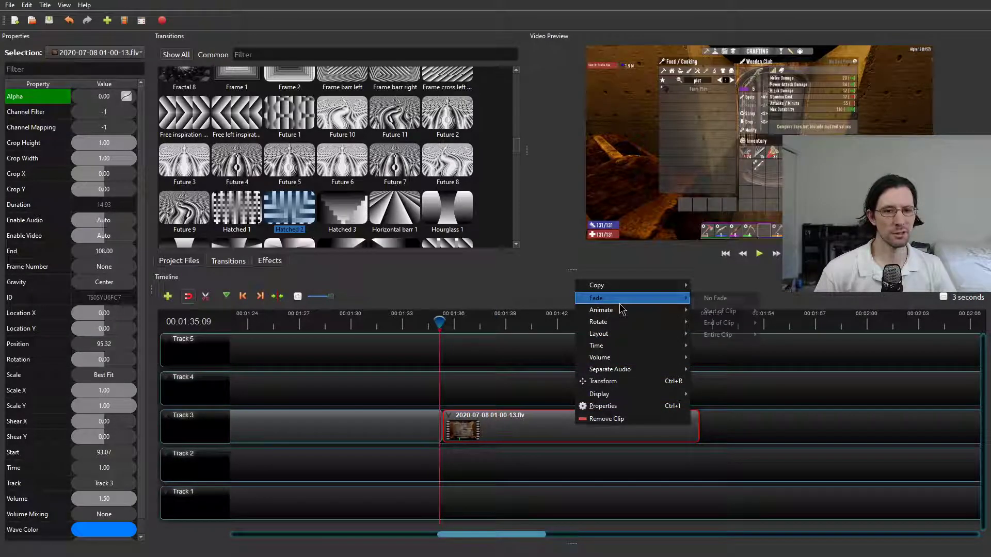
mouse_move(619, 298)
mouse_move(722, 325)
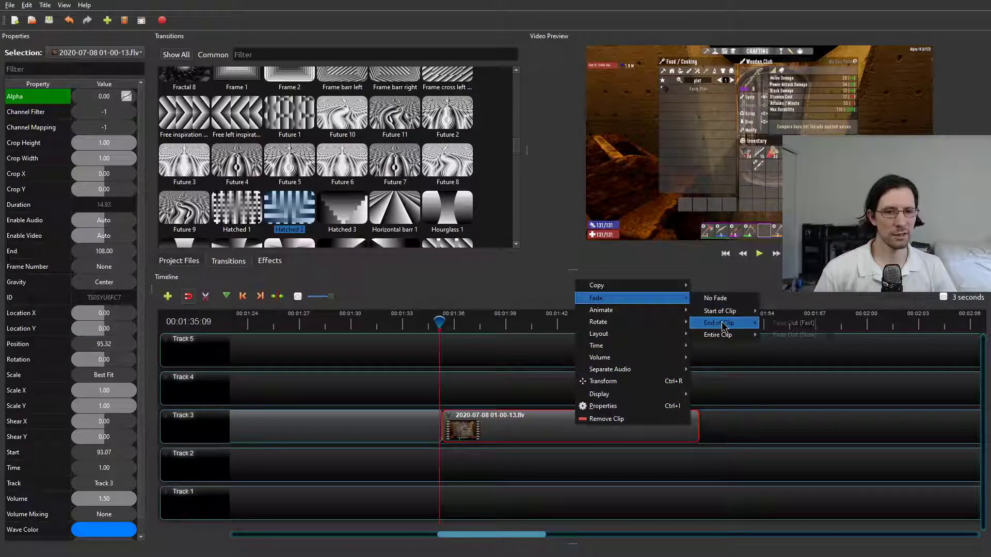
click(803, 335)
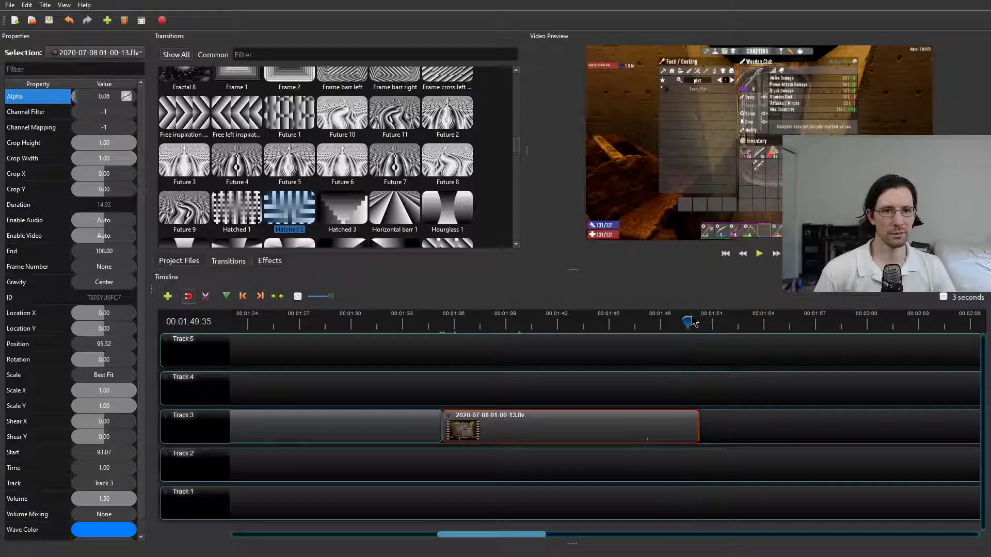
click(759, 254)
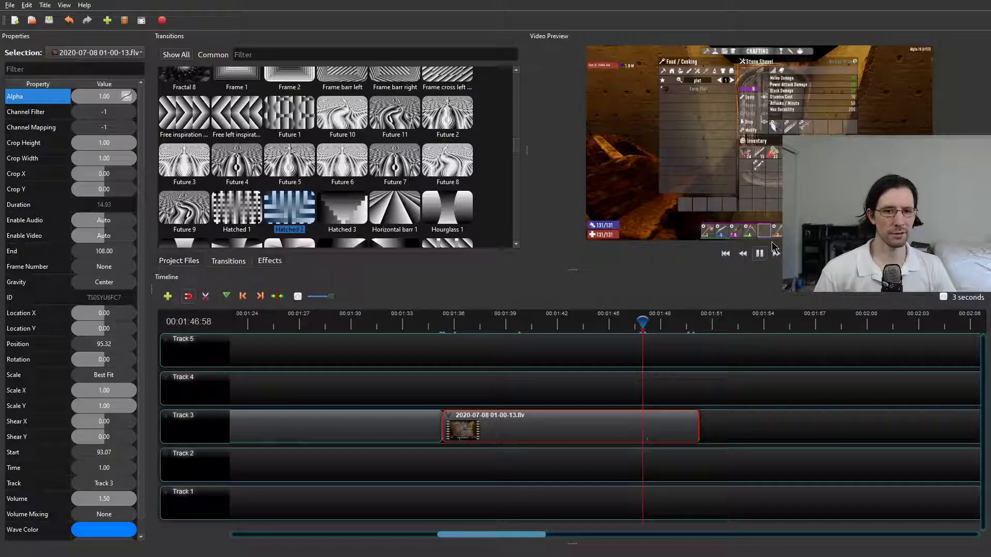
click(761, 257)
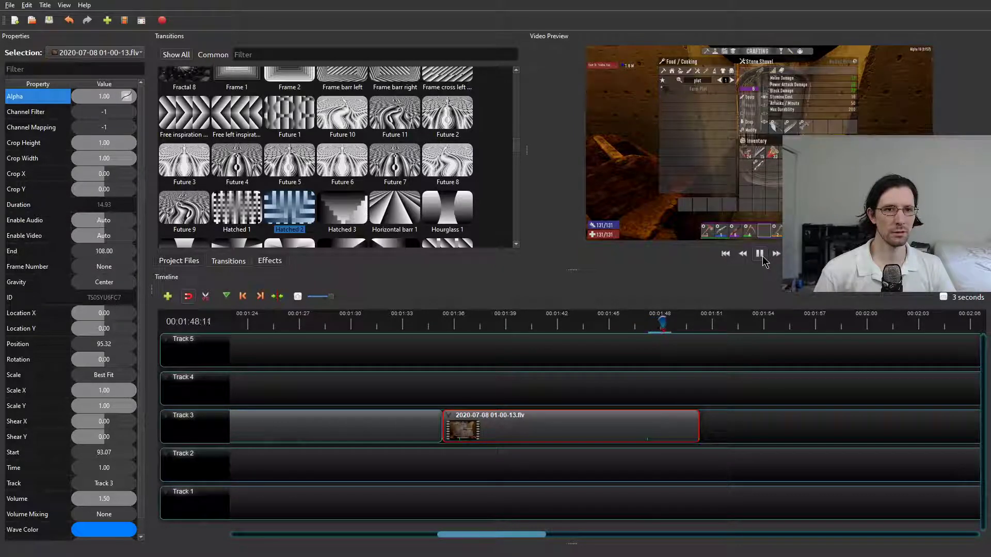
click(760, 254)
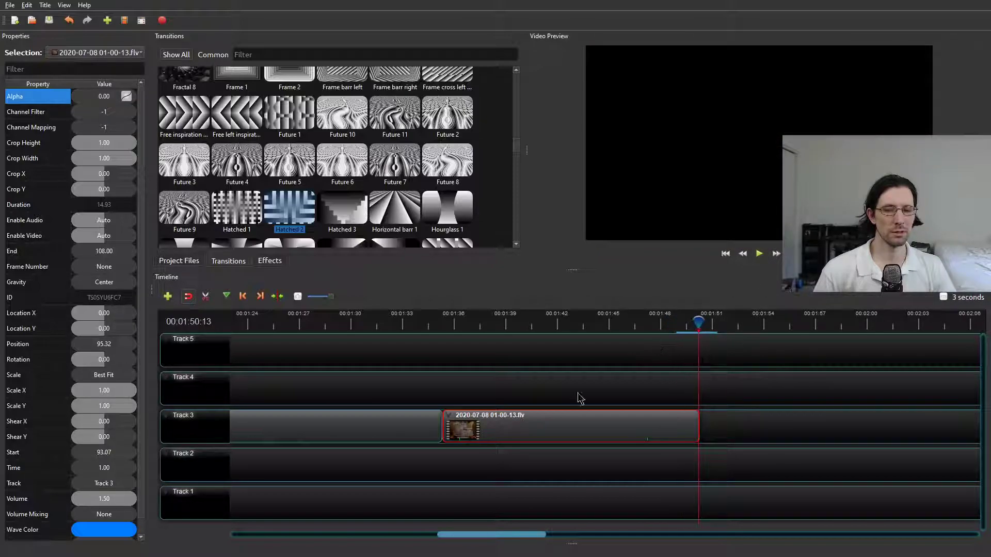
Return the playhead to 00:01:34:27 and remove all fades from the last video piece.
click(684, 317)
drag(683, 317, 427, 324)
right_click(542, 427)
mouse_move(586, 304)
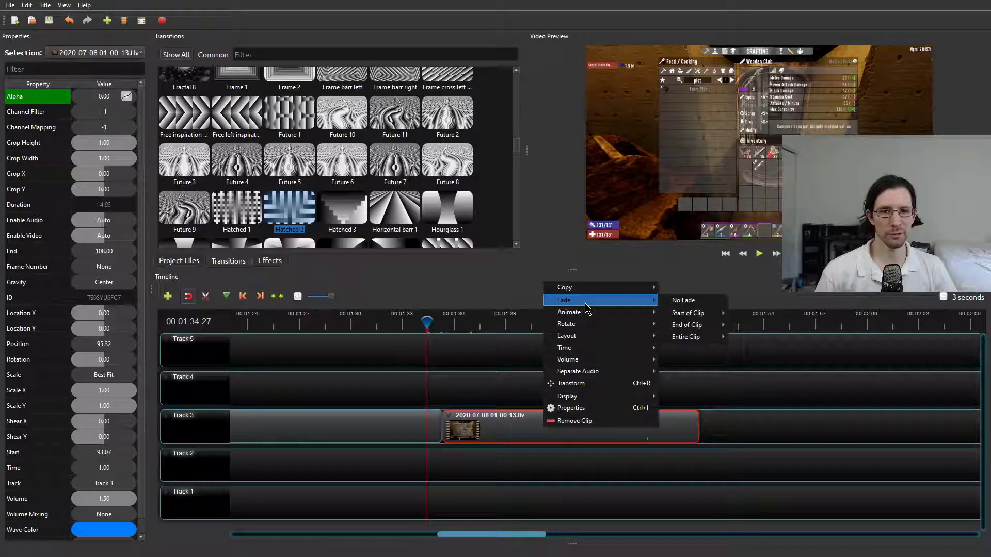
click(682, 300)
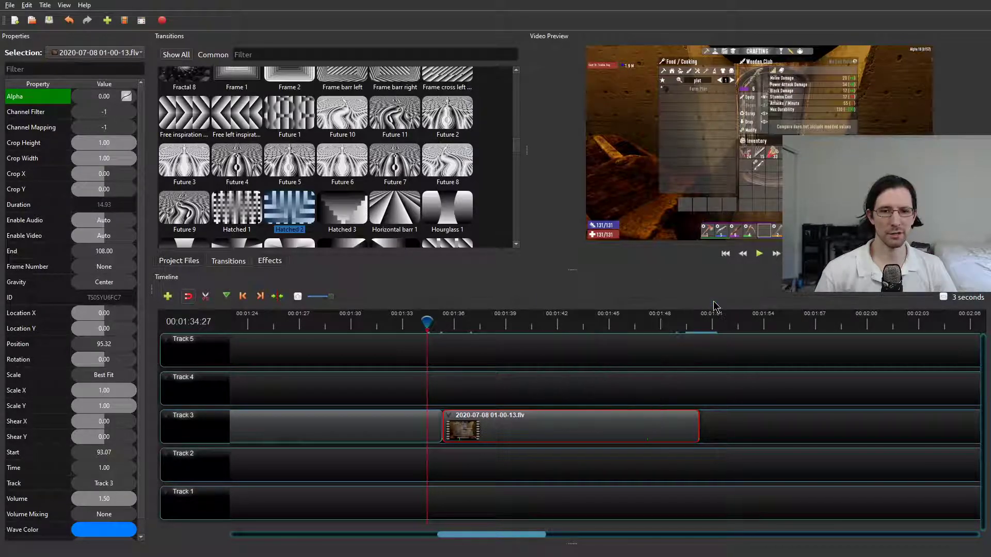
Animate the start of the last video piece with Zoom In (100% to 150%).
right_click(520, 429)
mouse_move(583, 314)
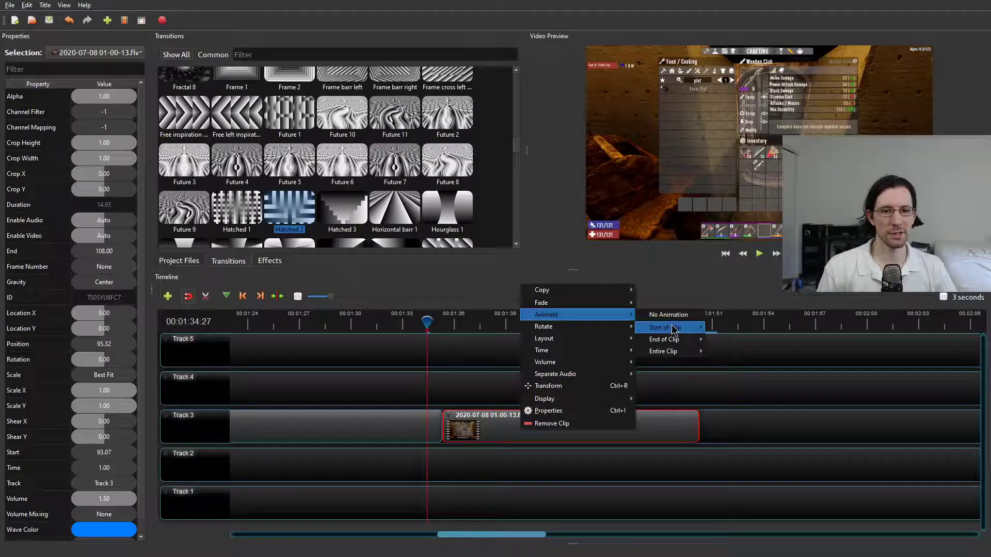
mouse_move(737, 327)
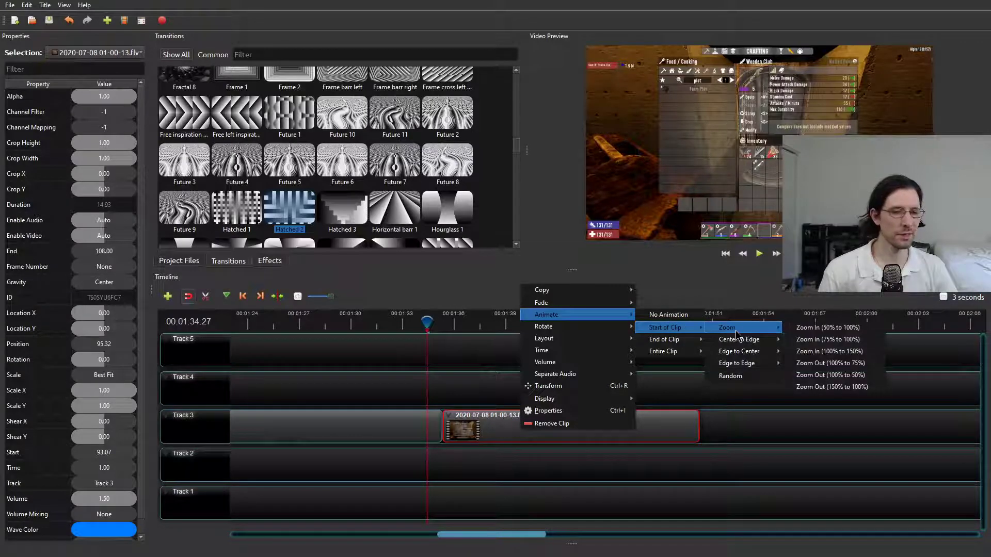
click(835, 354)
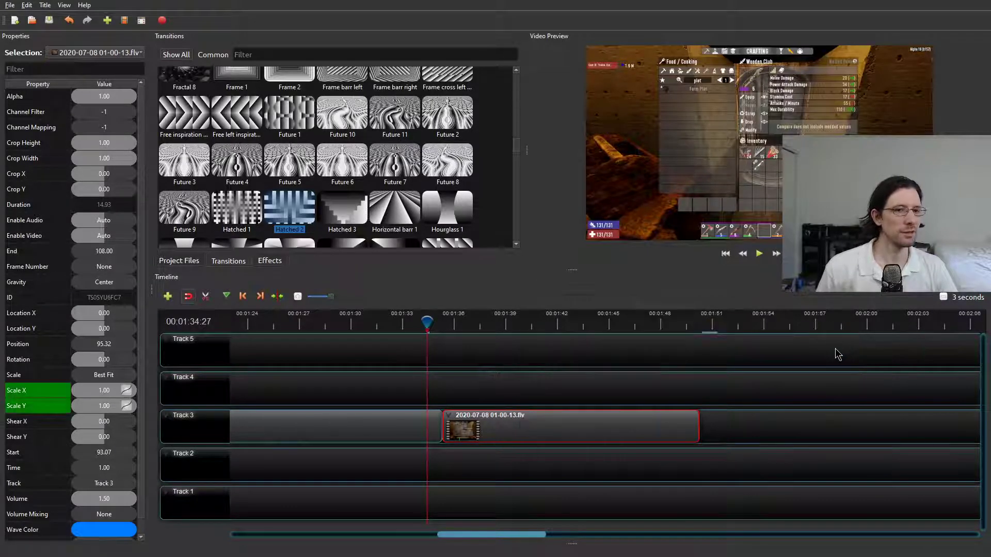
Review the interpolation options for the Scale X keyframes and play the start of the last piece to check its zoom.
right_click(509, 422)
mouse_move(562, 360)
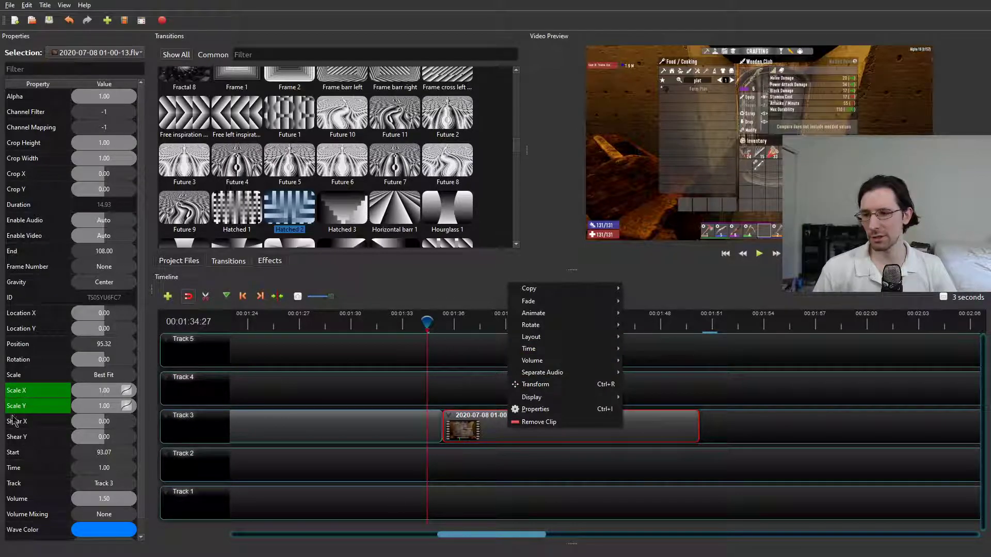
click(125, 395)
right_click(126, 394)
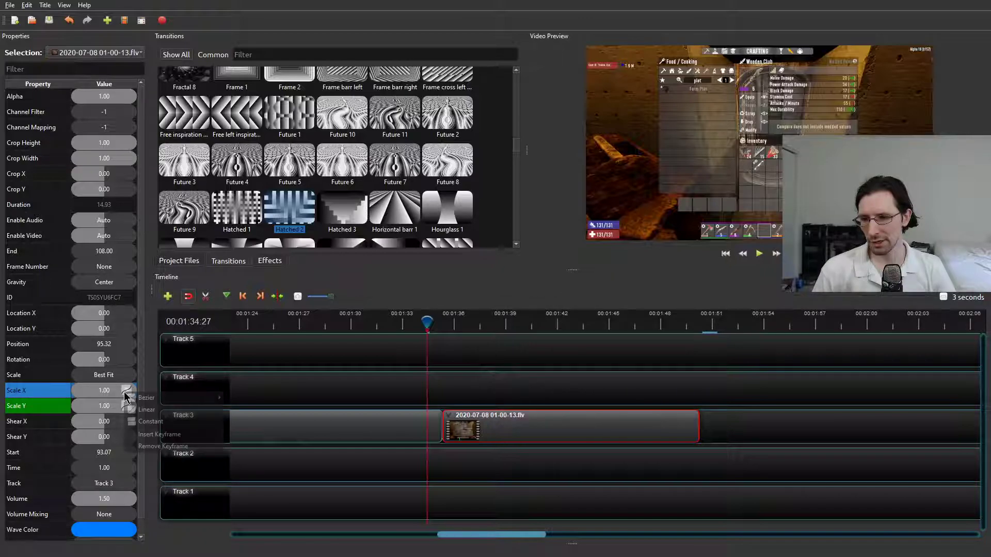
mouse_move(155, 403)
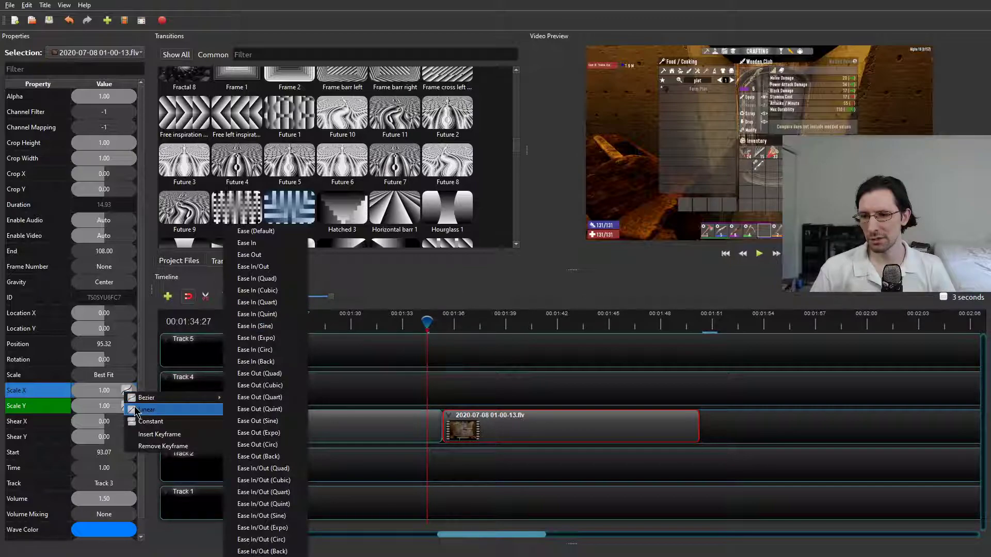
click(472, 269)
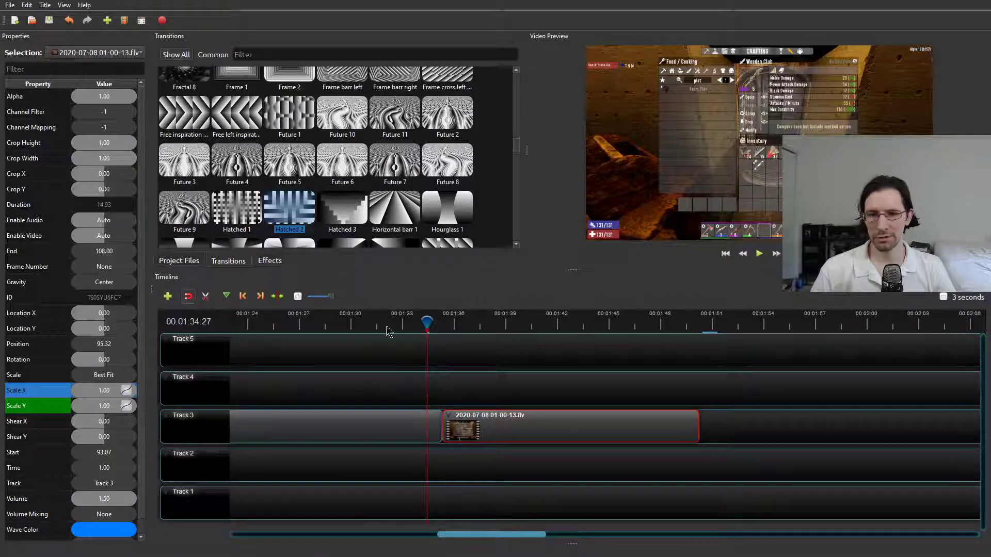
click(50, 406)
click(758, 253)
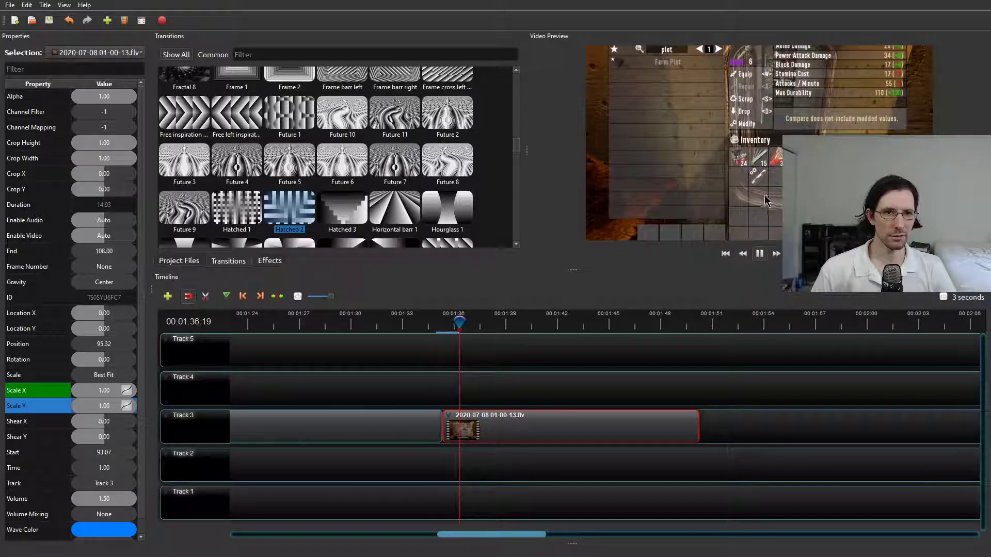
key(space)
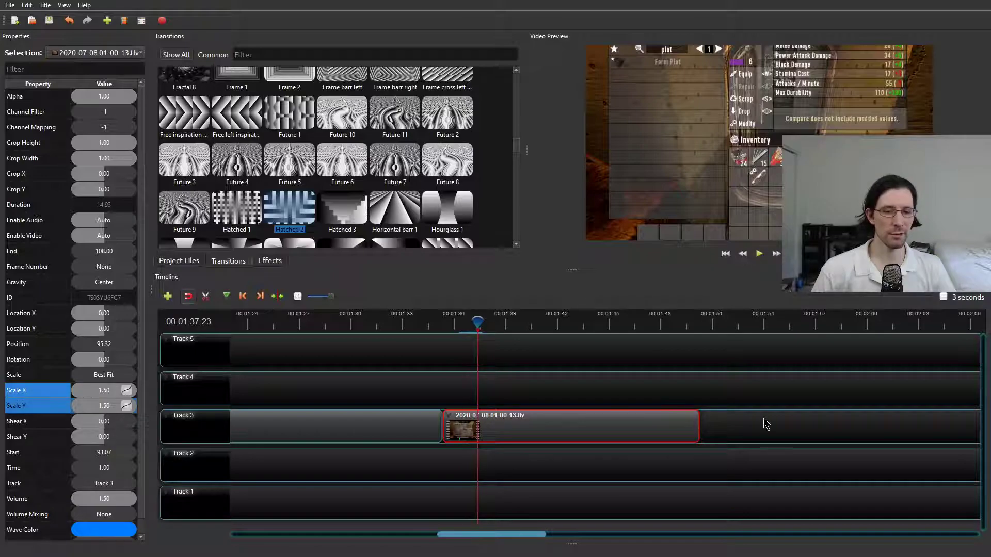
Slice the last video piece on Track 3 at 00:01:41:50, keeping both sides.
drag(477, 323, 553, 323)
right_click(554, 321)
mouse_move(579, 321)
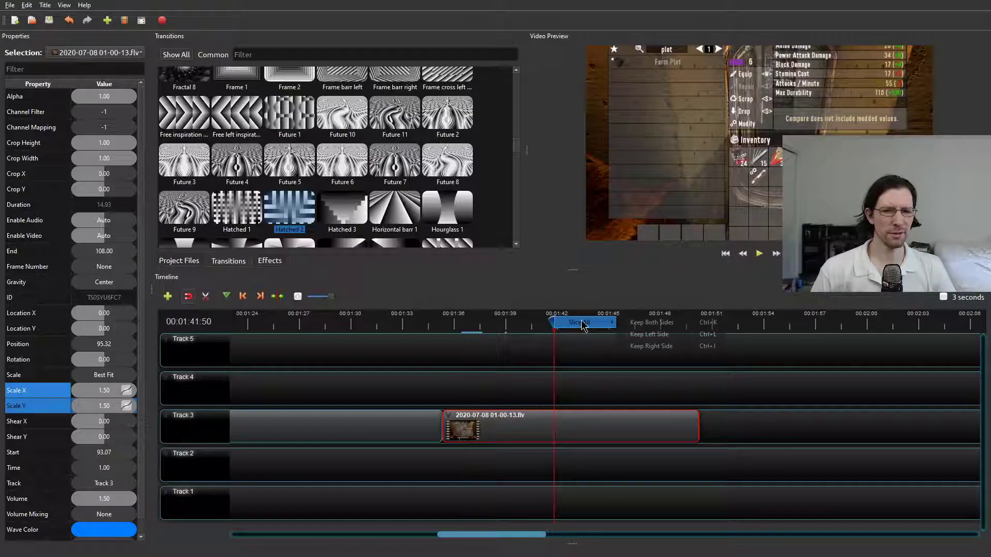
click(681, 333)
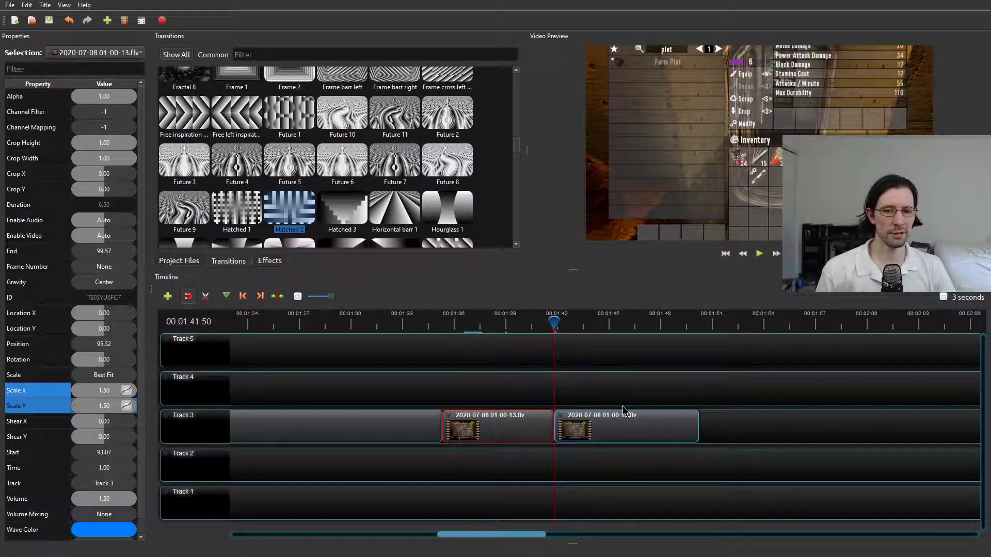
Place the playhead at 00:01:43:53 and remove the animation from the last video piece on Track 3.
drag(547, 324, 589, 322)
click(652, 438)
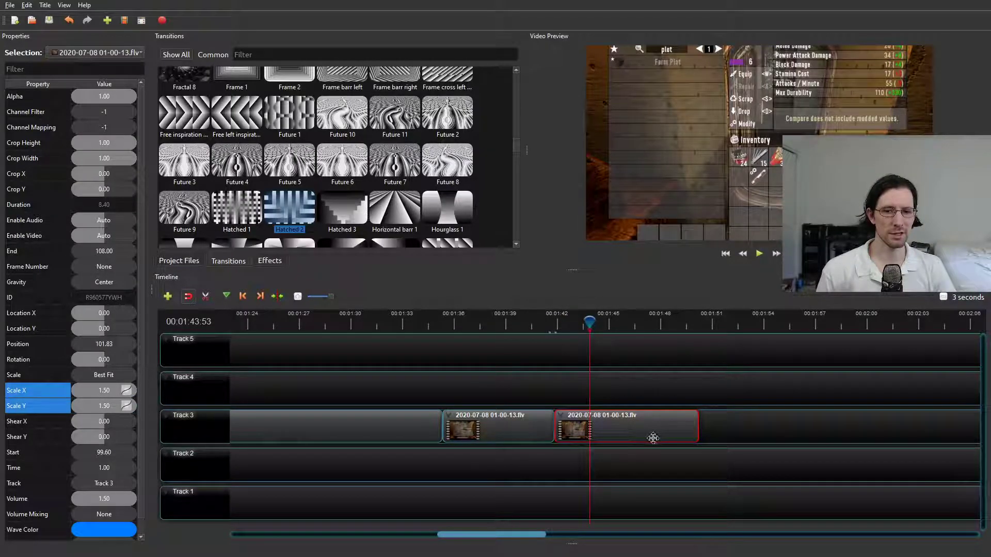
right_click(639, 431)
mouse_move(683, 304)
click(856, 320)
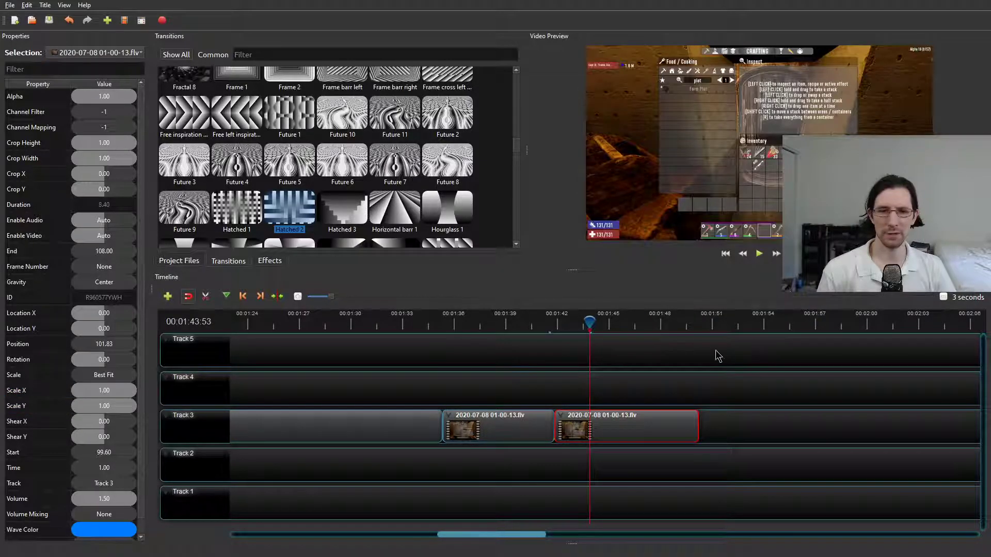
Compare the scale properties of the last two pieces and check the preview at 00:01:42:59 and 00:01:44:34.
mouse_move(590, 329)
mouse_down()
mouse_move(476, 327)
mouse_move(574, 322)
mouse_up()
click(484, 425)
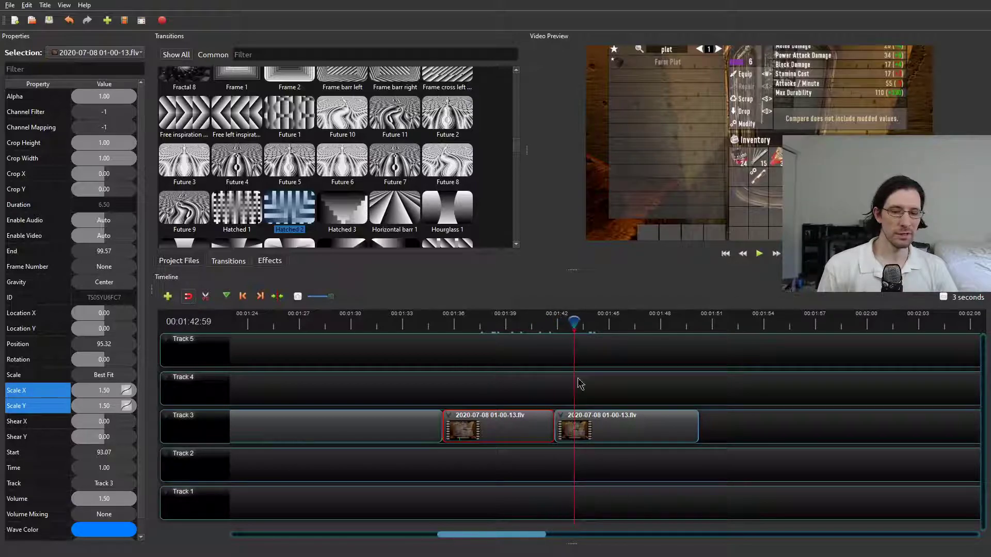
click(619, 419)
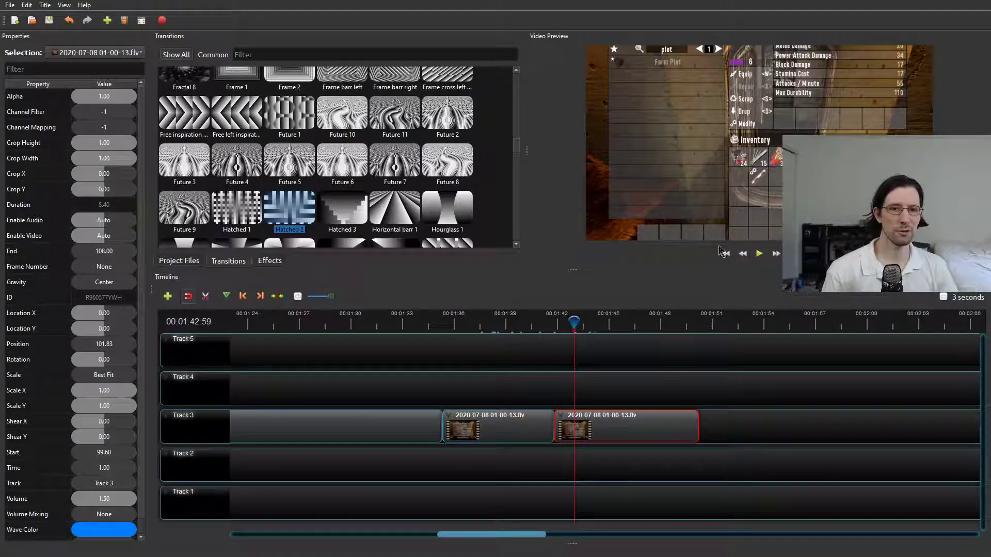
drag(576, 322, 601, 324)
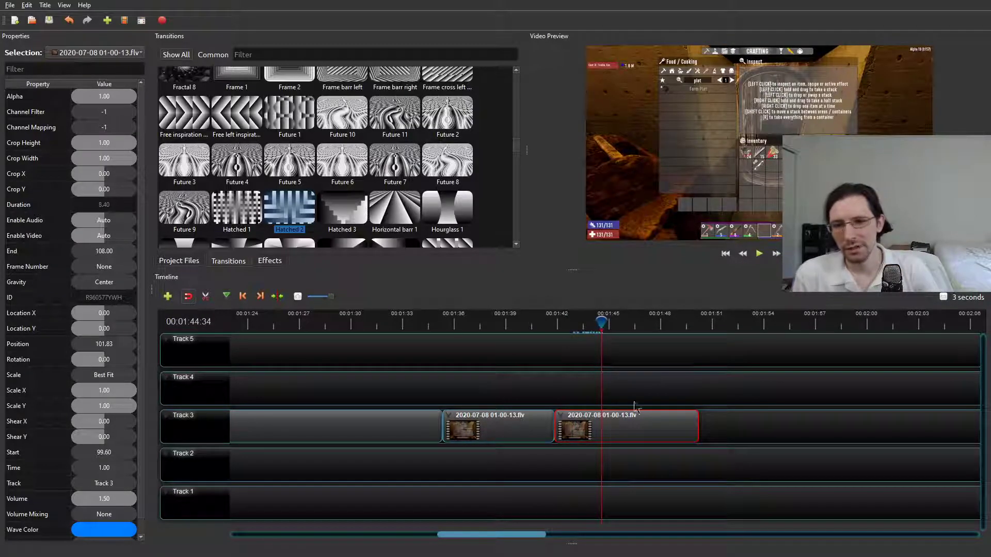
Overlap the last piece about 0.67 seconds onto the preceding one to create a fade transition, and preview it from 00:01:41:03.
drag(640, 430, 630, 430)
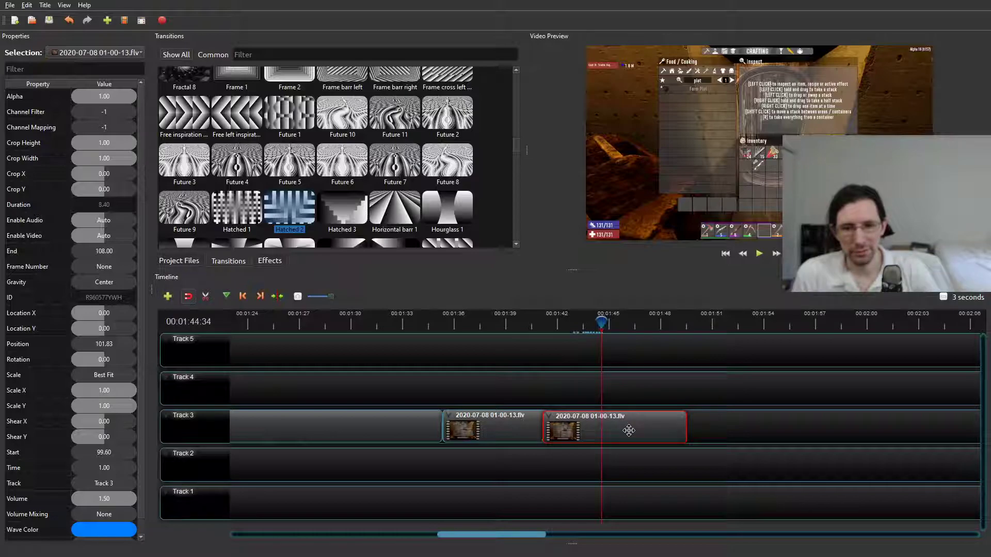
click(549, 434)
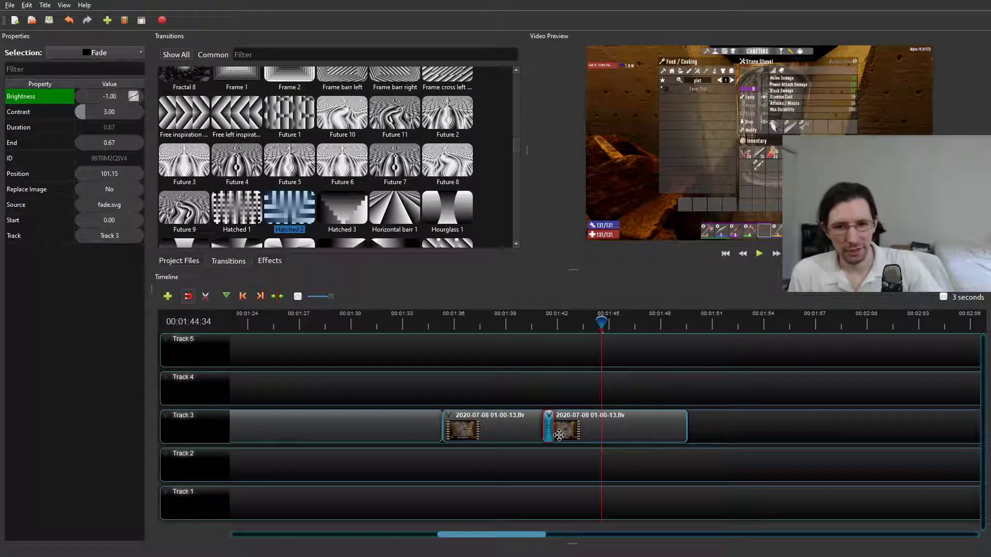
drag(608, 330, 547, 328)
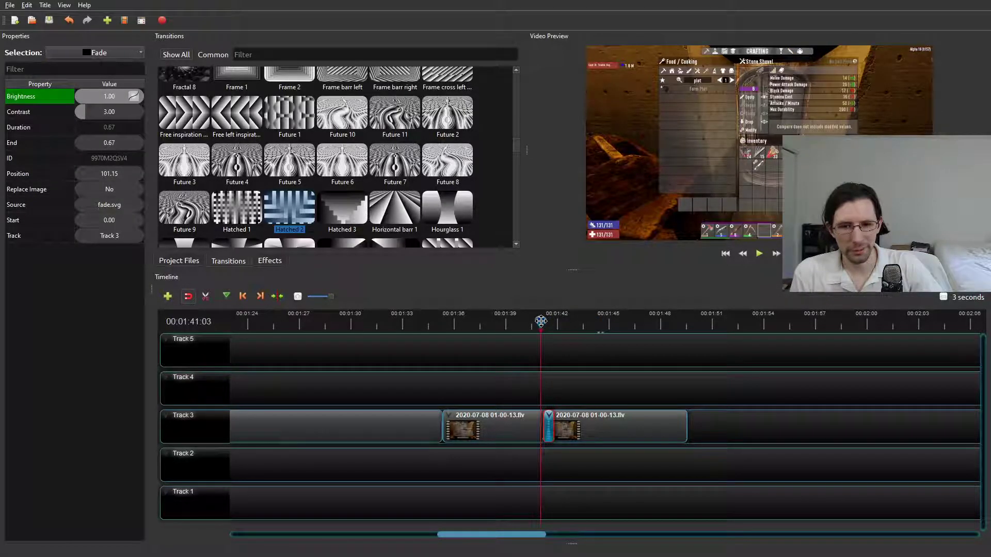
click(758, 254)
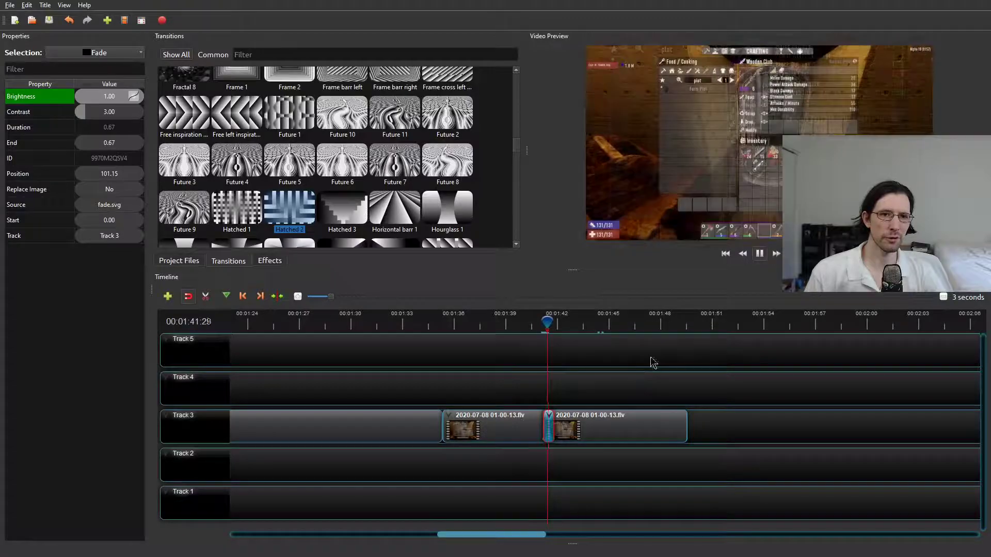
click(761, 254)
click(759, 254)
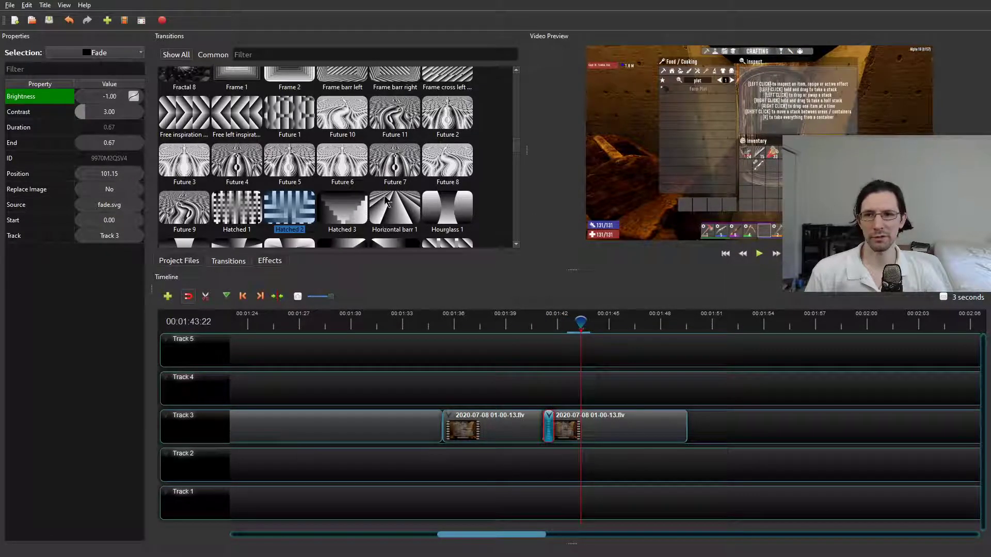
Browse the transition list, bring the start of the timeline into view at a 5-second scale, and return to the project files.
scroll(382, 241, up, 10)
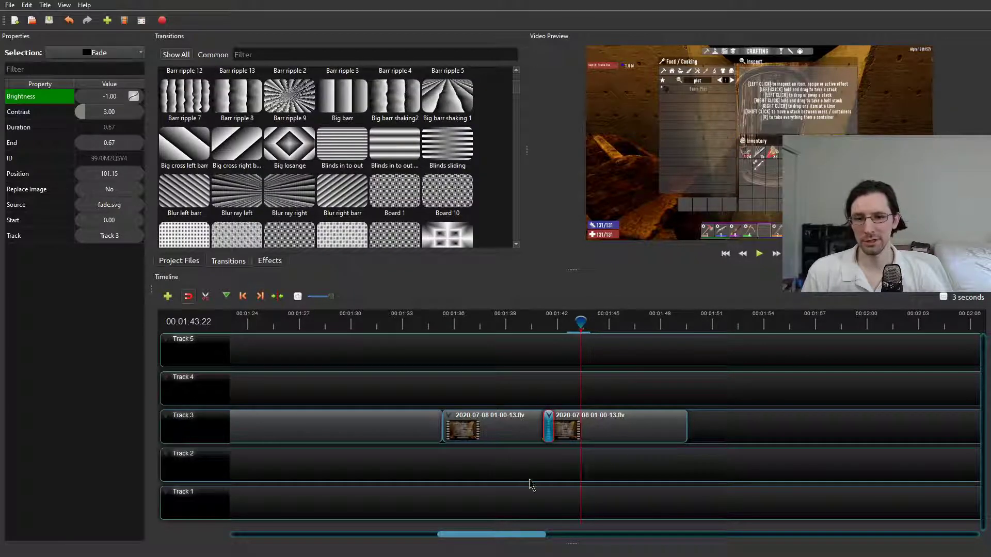
drag(515, 539, 279, 521)
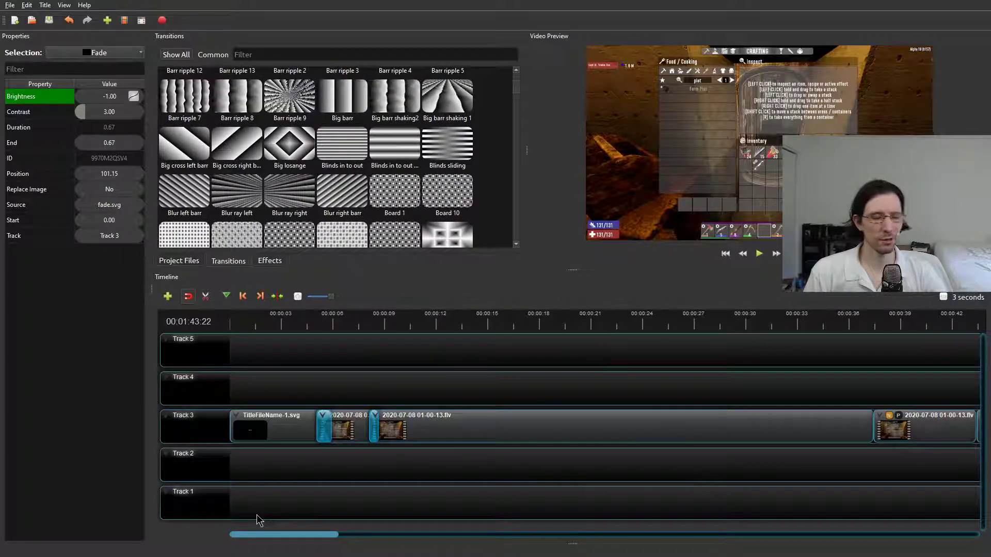
scroll(265, 520, right, 5)
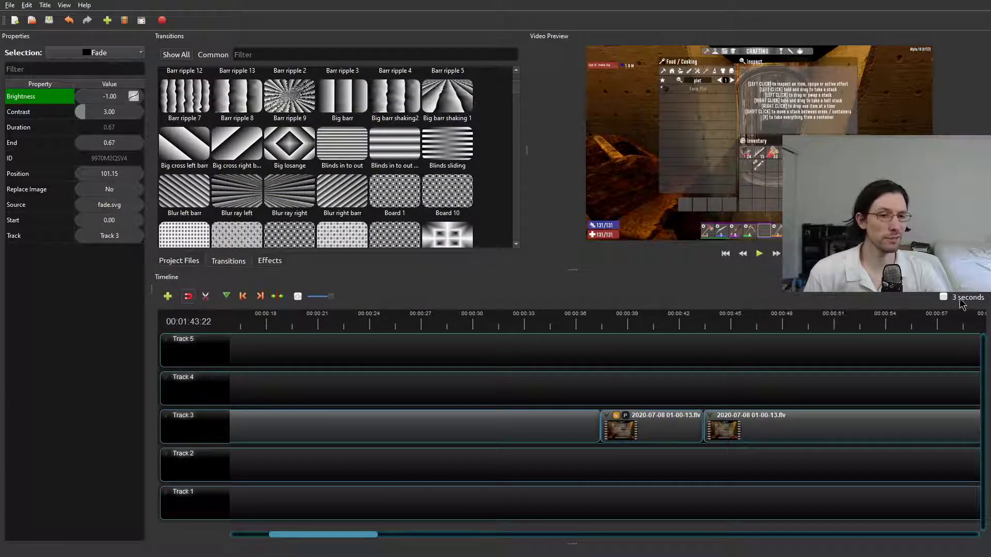
scroll(943, 300, down, 4)
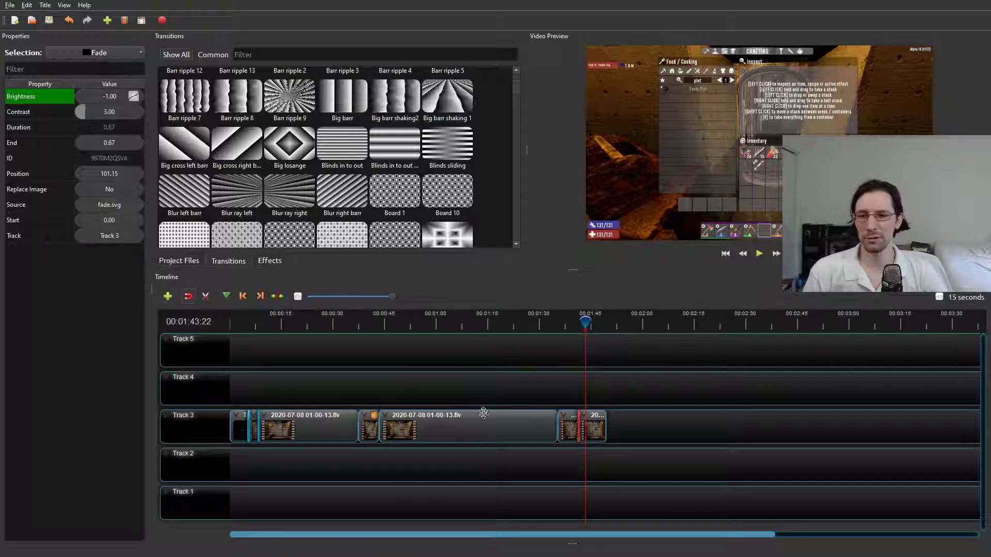
scroll(311, 299, up, 2)
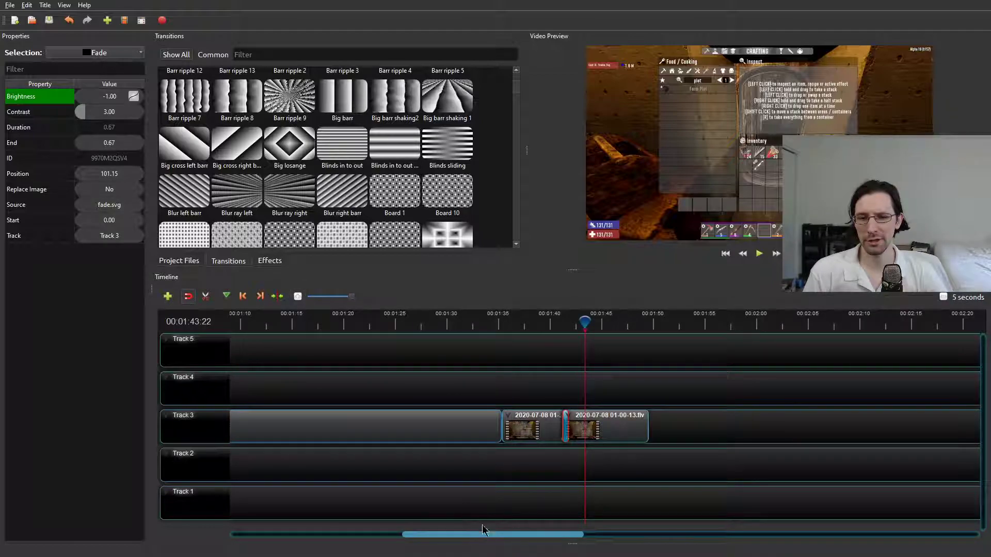
drag(485, 538, 312, 537)
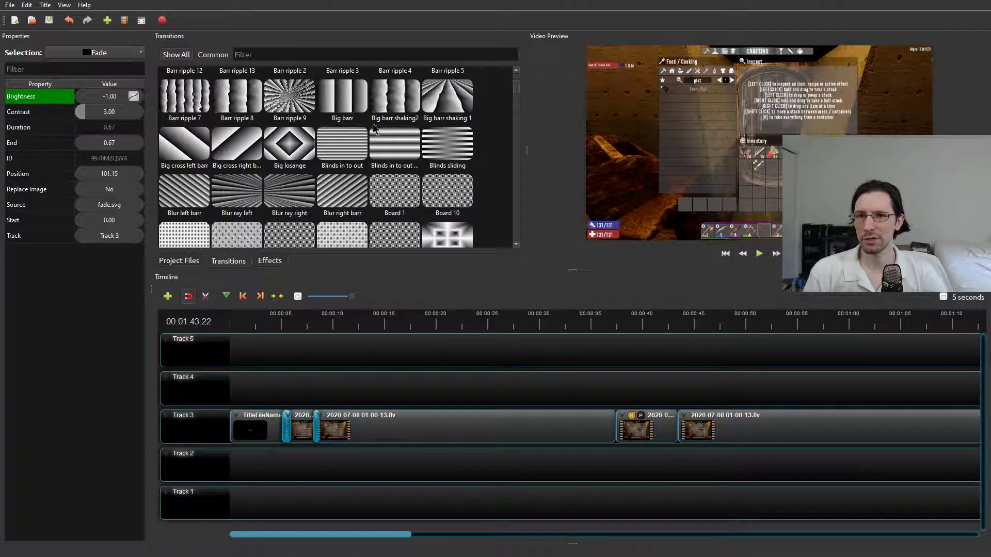
click(194, 263)
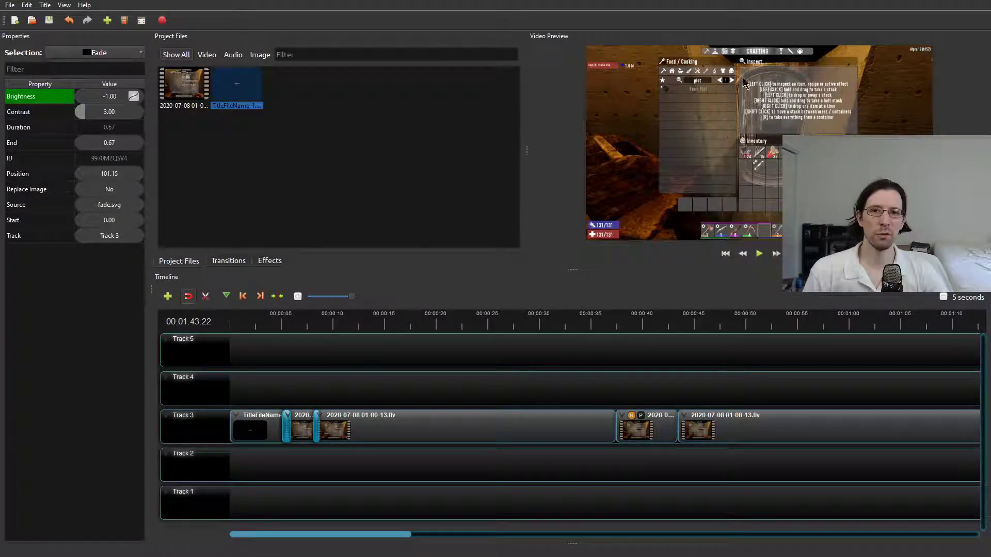
Widen the video preview and try out the Advanced View and Simple View window layouts.
drag(525, 148, 477, 156)
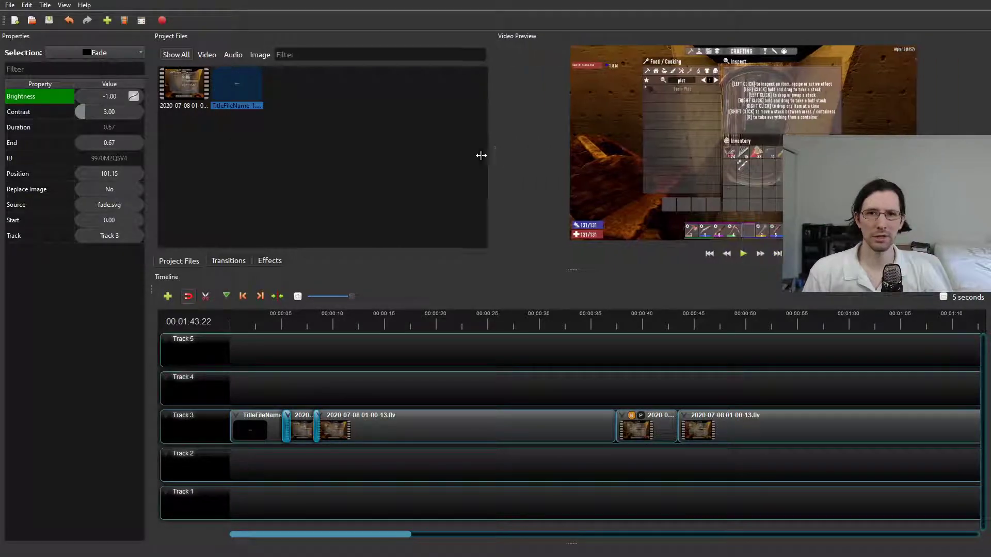
click(49, 5)
mouse_move(64, 6)
mouse_move(78, 40)
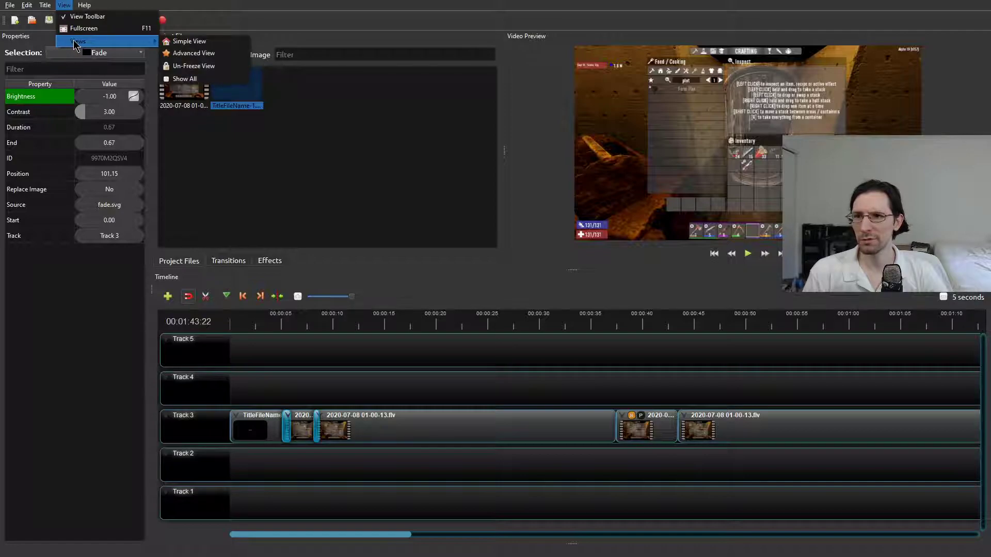
click(190, 41)
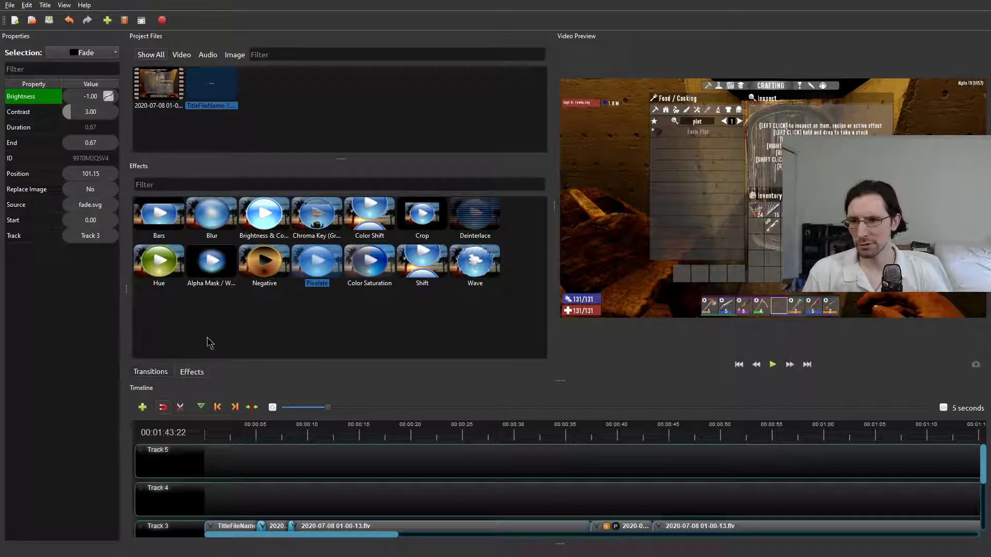
click(64, 5)
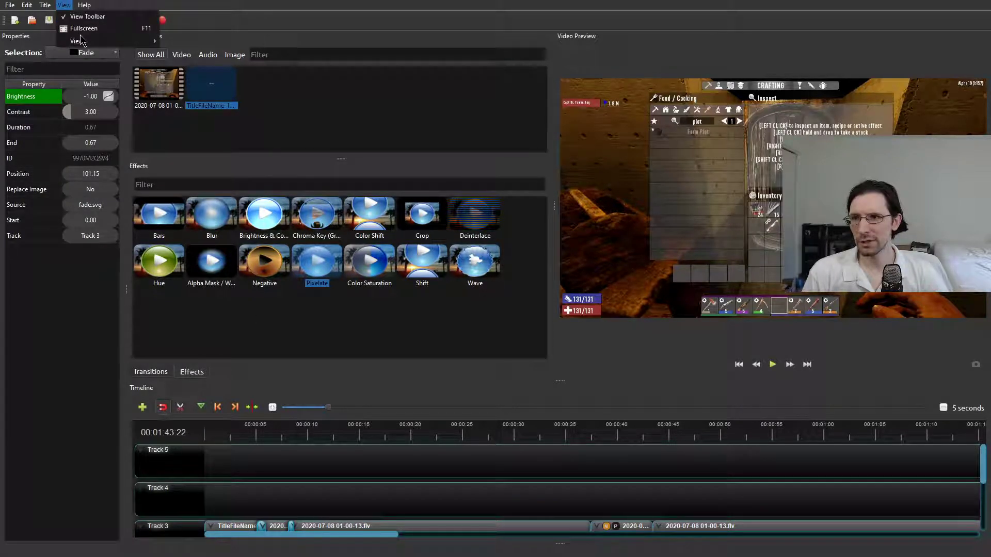
click(187, 41)
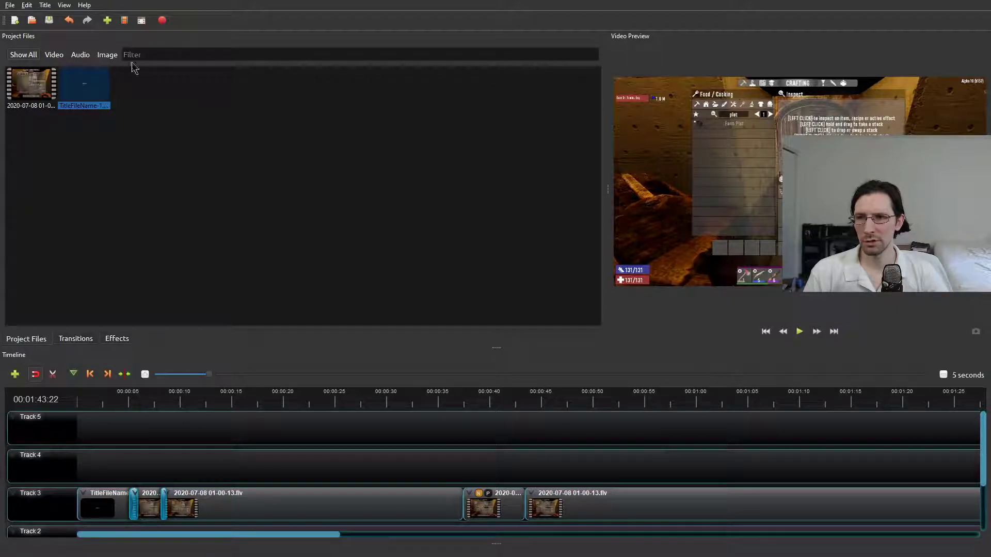
Set the window layout to show all panels, including the properties.
click(65, 6)
mouse_move(104, 41)
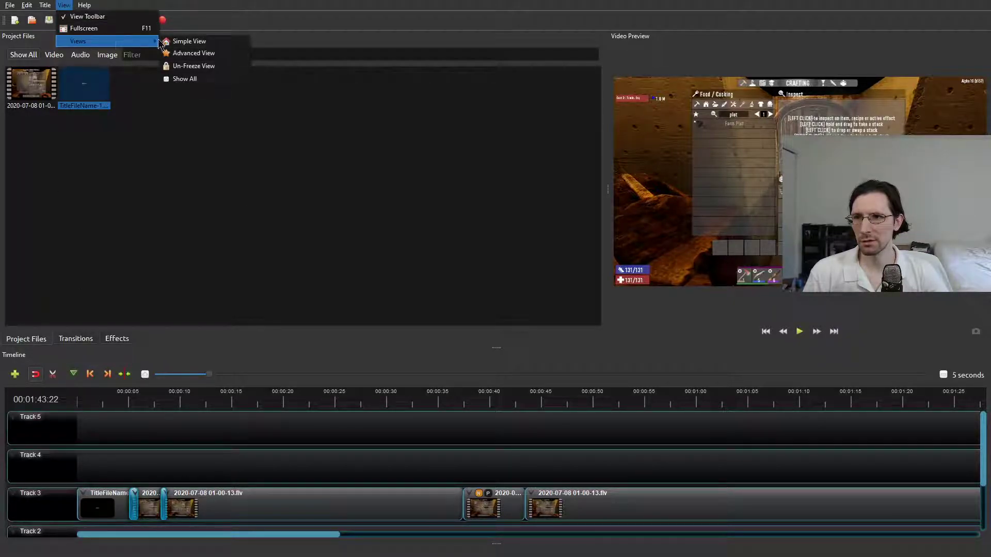
click(185, 78)
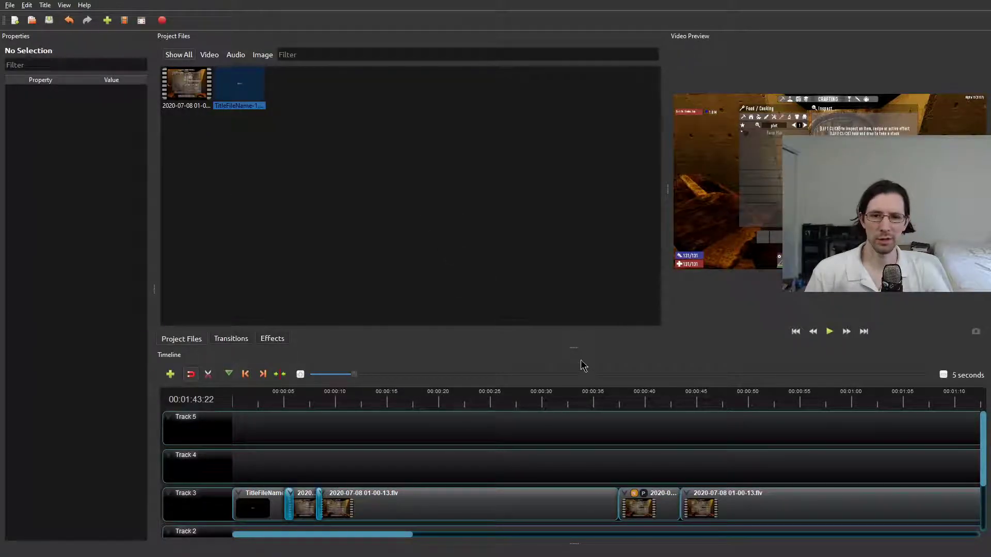
Enlarge the timeline area until all five tracks fit, clear the file selection, and move the playhead to 00:00:38:40.
drag(578, 344, 581, 285)
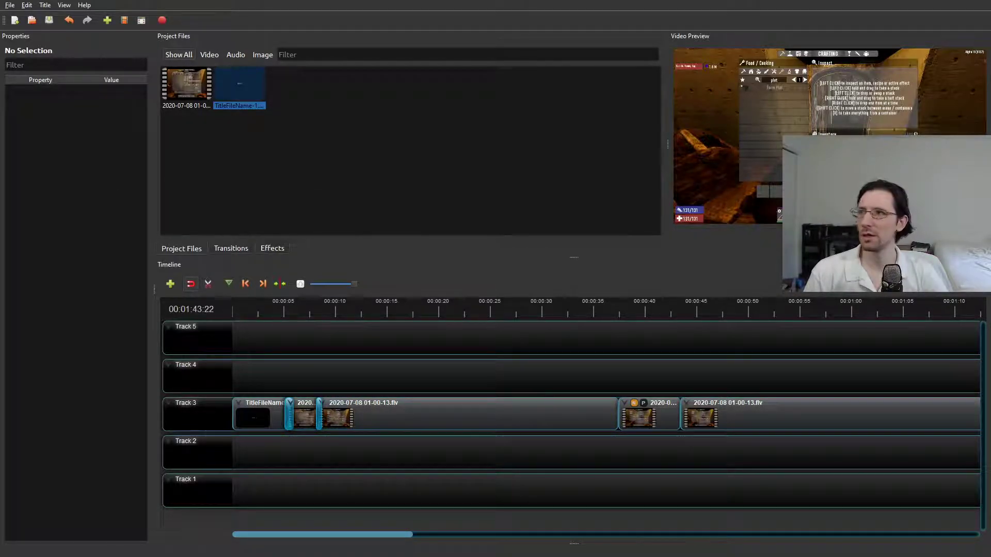
click(408, 192)
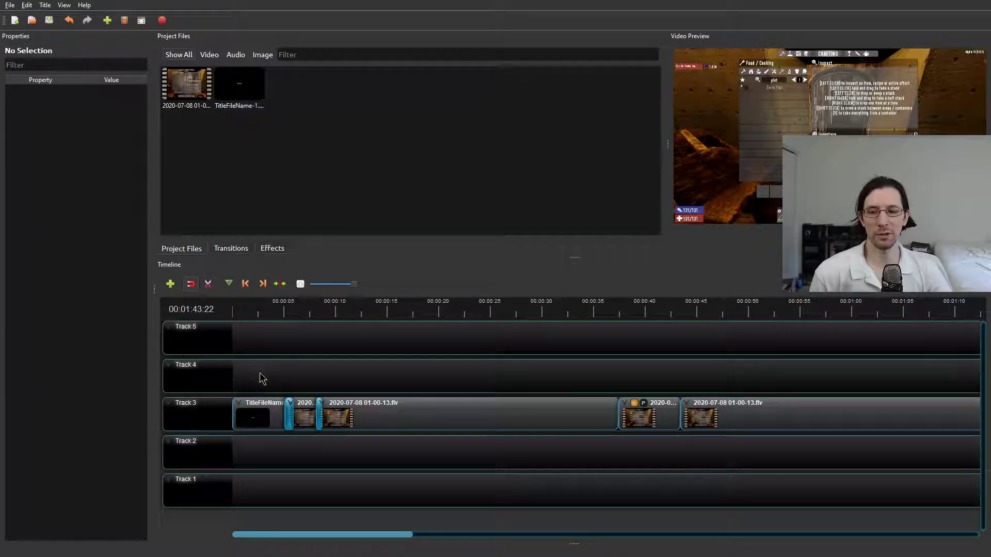
drag(268, 310, 631, 310)
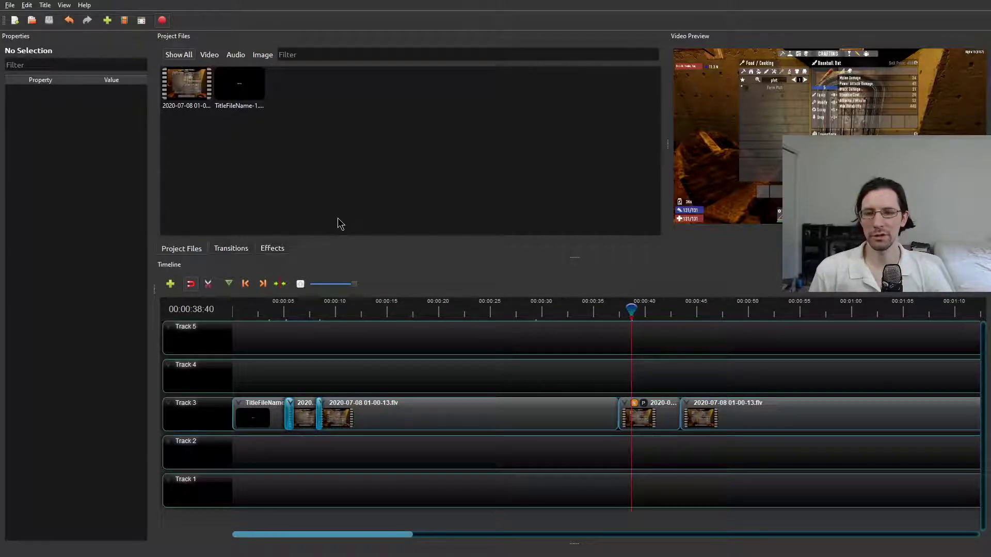
Open the video export settings and set the destination folder to E:/RENDERED.
double_click(489, 176)
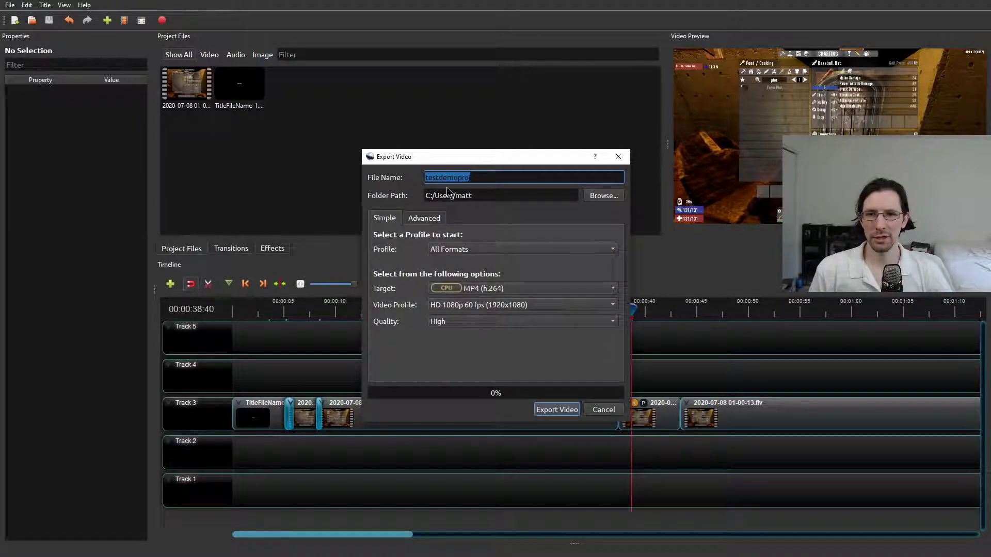
click(603, 195)
drag(446, 240, 446, 255)
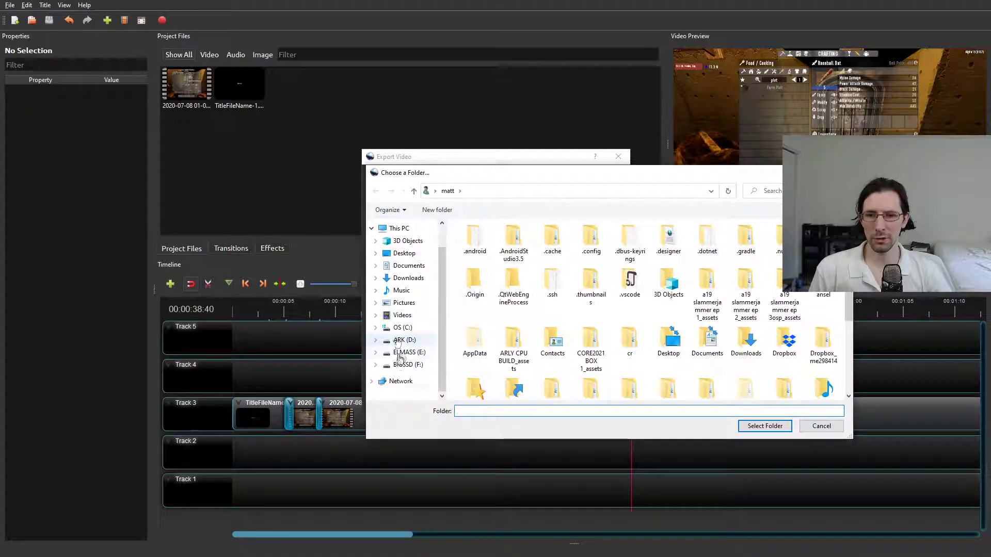
click(409, 352)
double_click(482, 274)
click(762, 426)
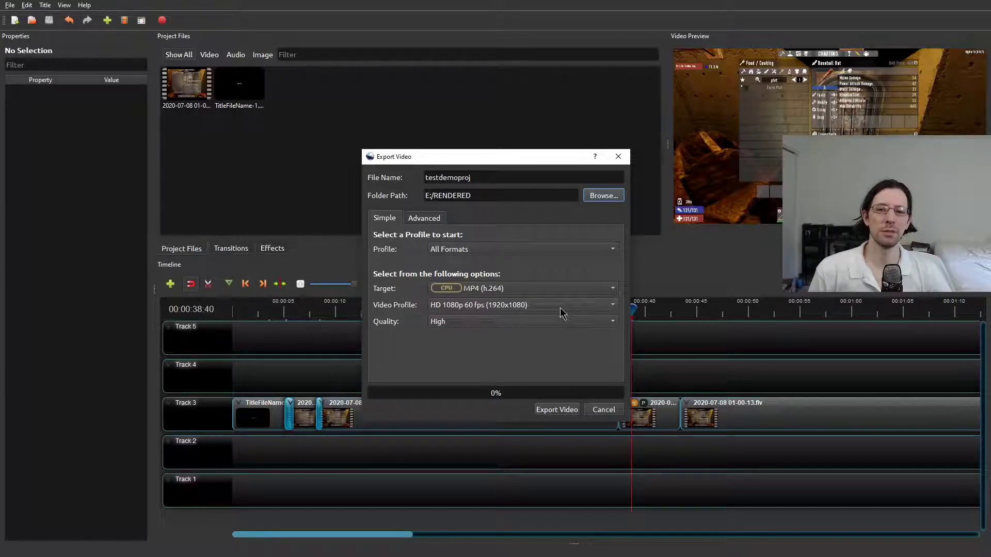
Review the export target formats and quality options, keeping MP4 (h.264) and High, and close the settings without exporting.
click(525, 289)
click(525, 290)
click(526, 289)
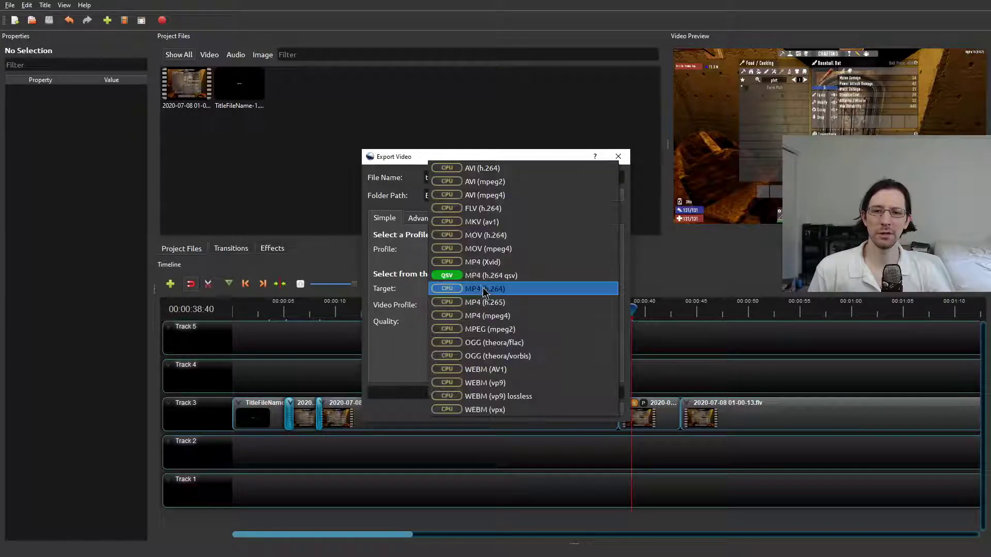
click(374, 297)
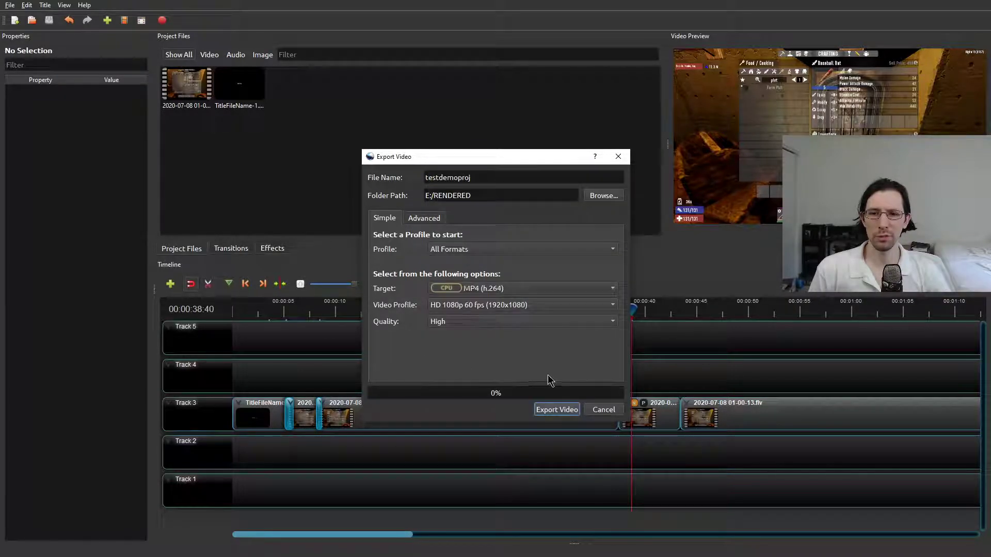
click(478, 322)
click(469, 327)
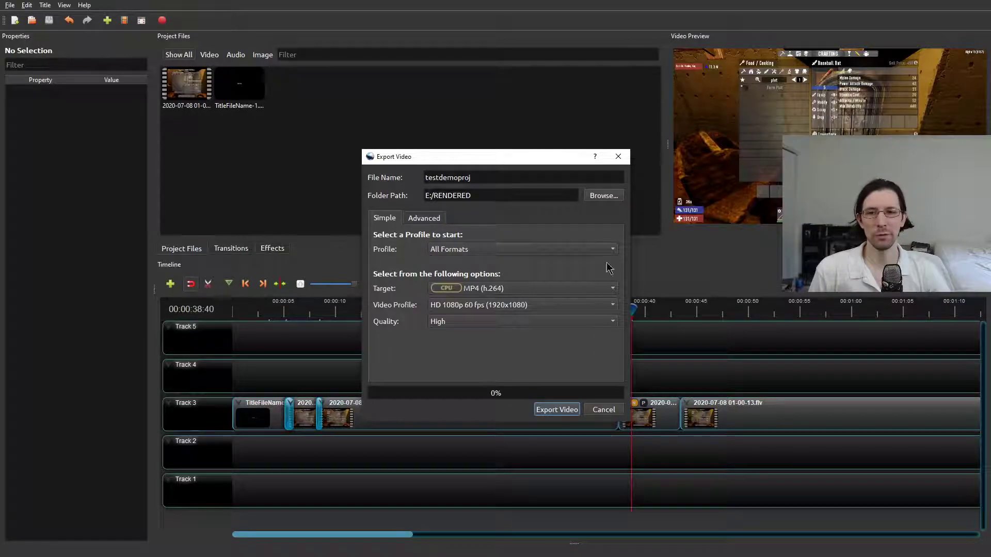
drag(521, 157, 453, 107)
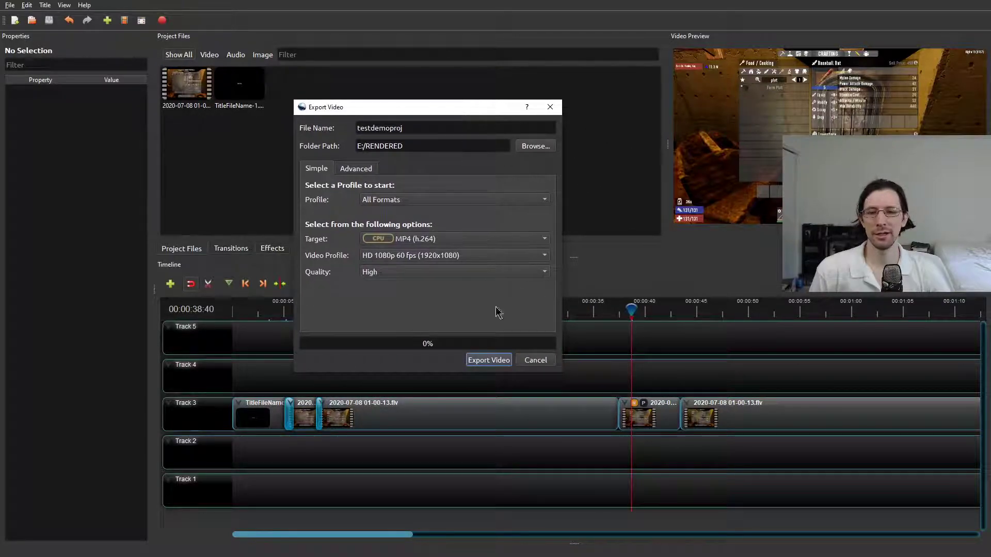
click(535, 360)
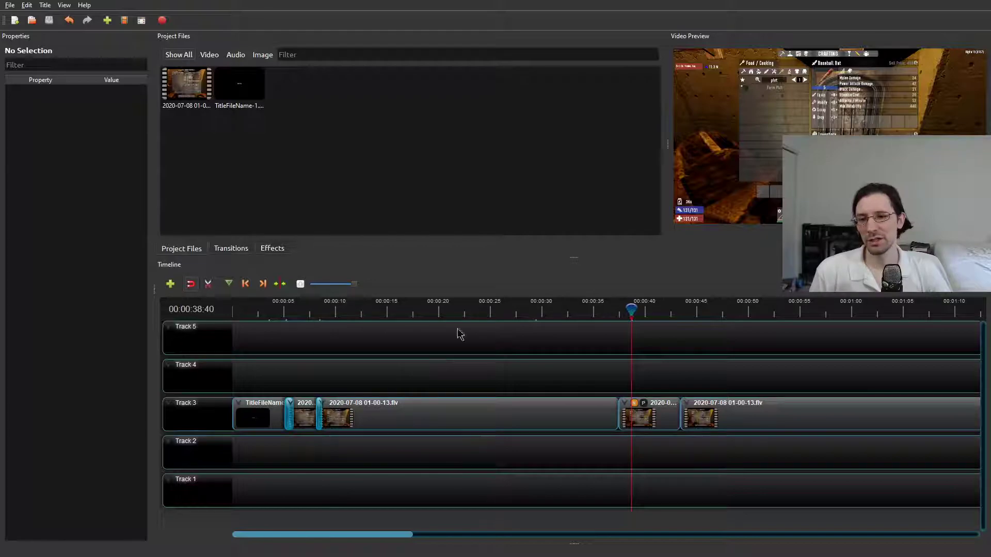
Review the available transitions and effects, the project files, and the title creation options.
drag(405, 537, 307, 453)
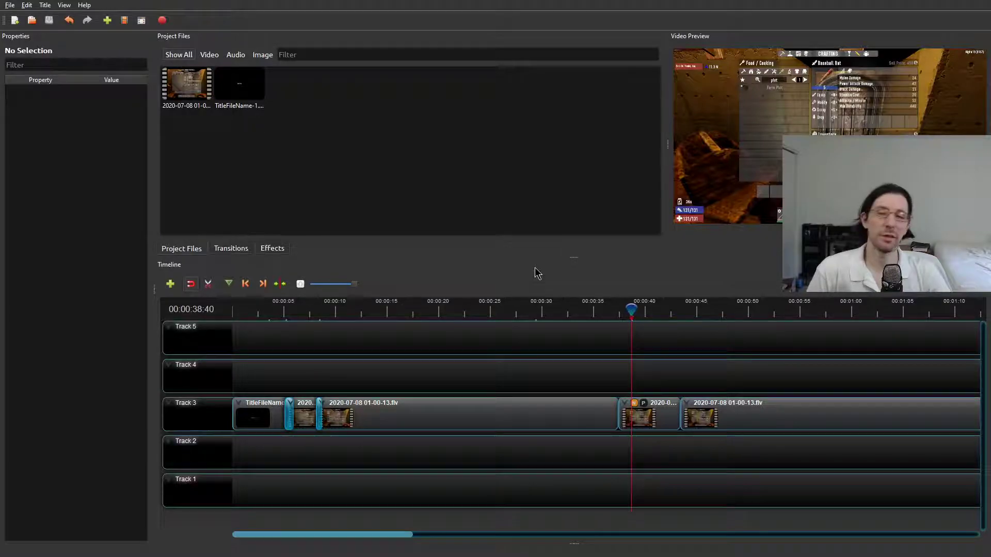
click(218, 250)
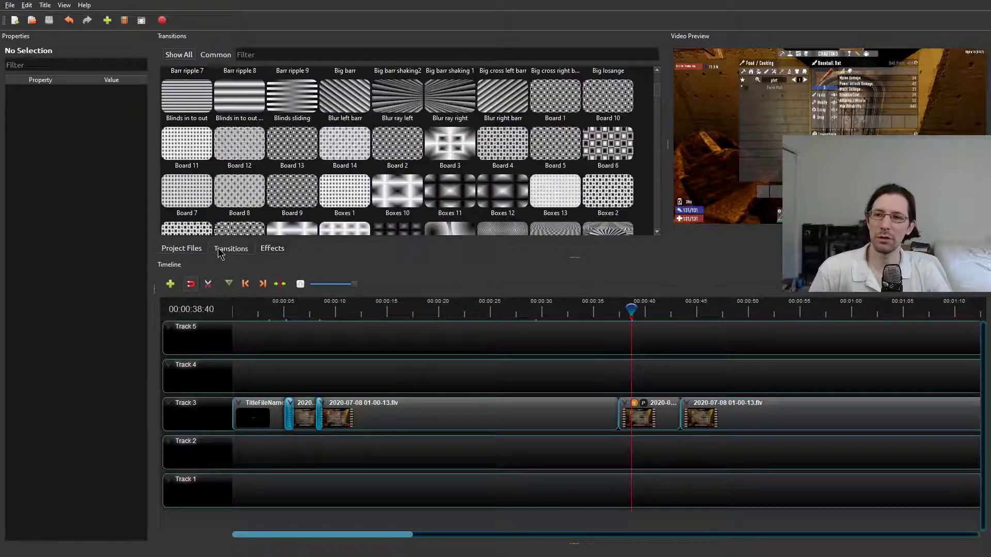
click(269, 249)
click(239, 250)
click(205, 252)
click(45, 6)
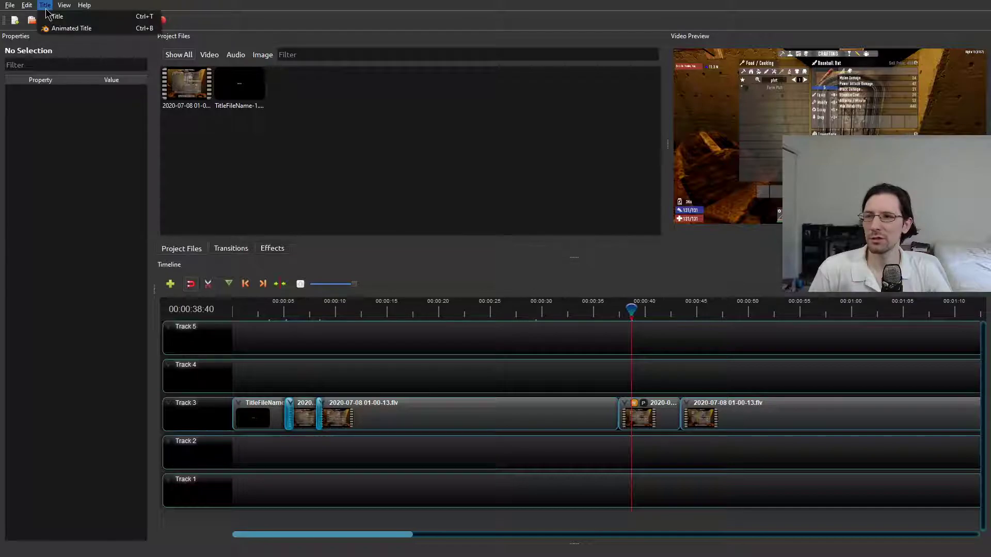
click(115, 36)
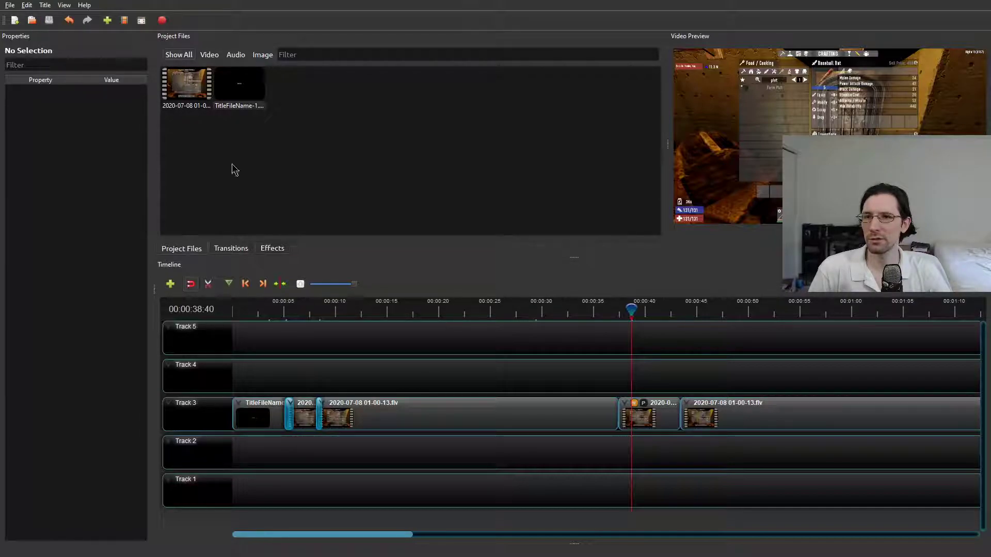
Open the animated title creator and examine the Lens Flare, Dissolving Text, Fly Towards and Glare templates with their settings.
click(45, 5)
click(64, 26)
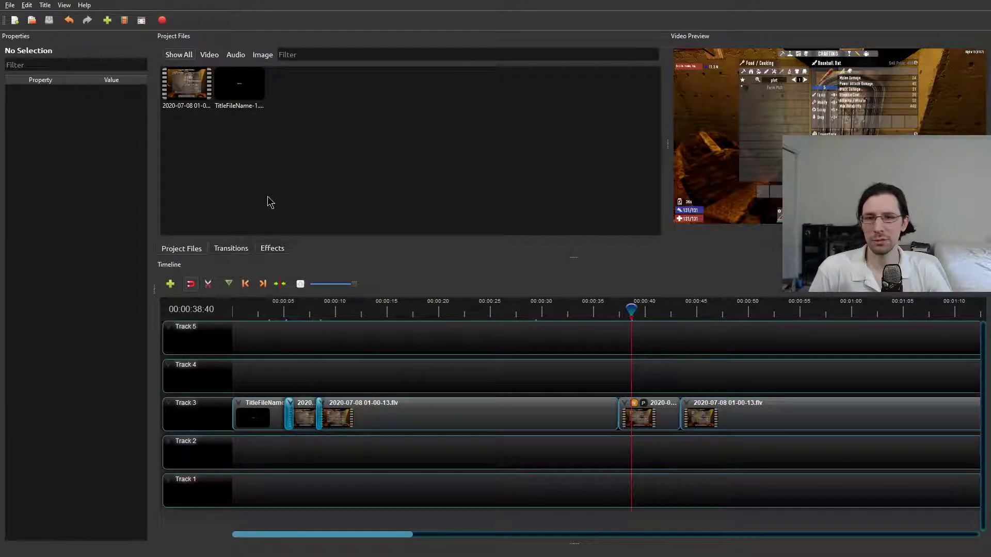
drag(500, 148, 469, 95)
click(367, 288)
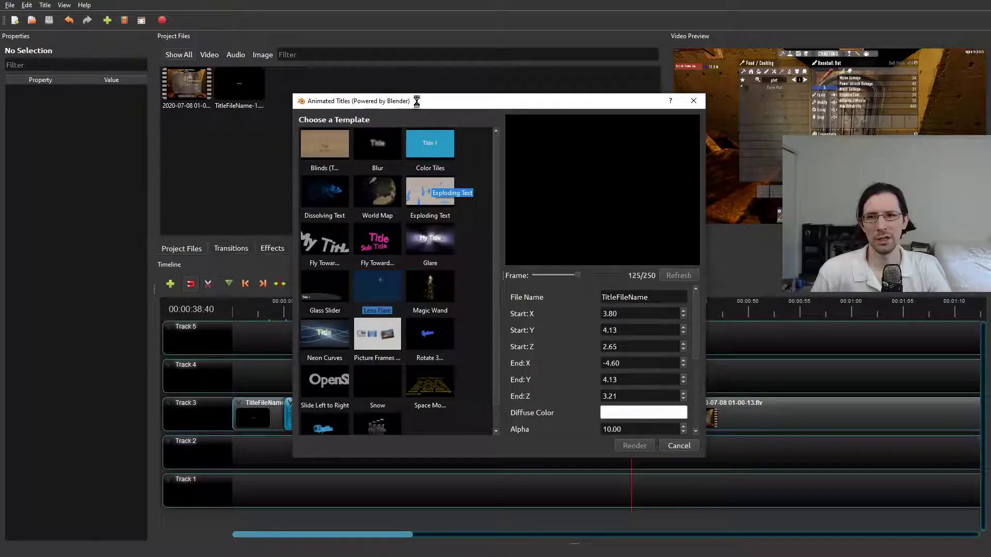
click(316, 206)
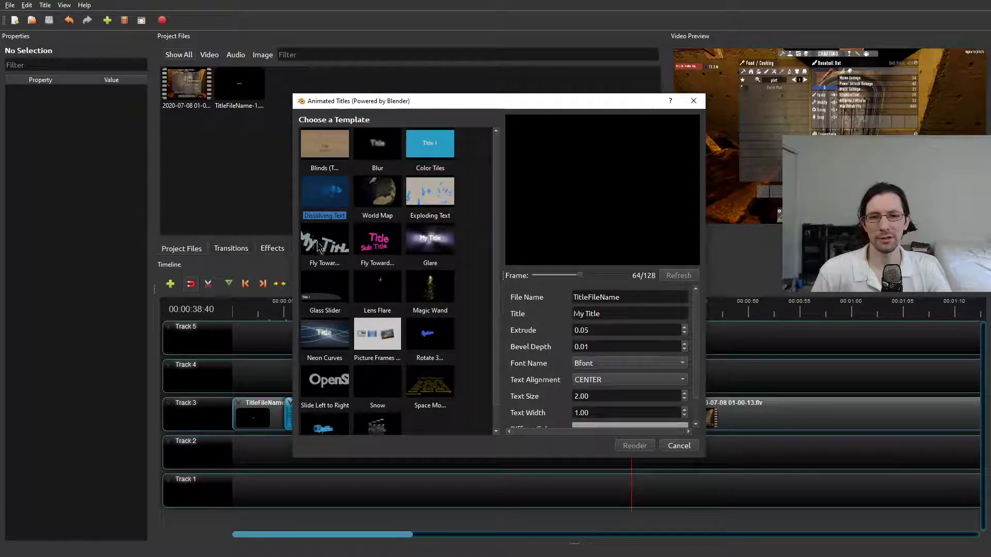
click(383, 244)
click(435, 246)
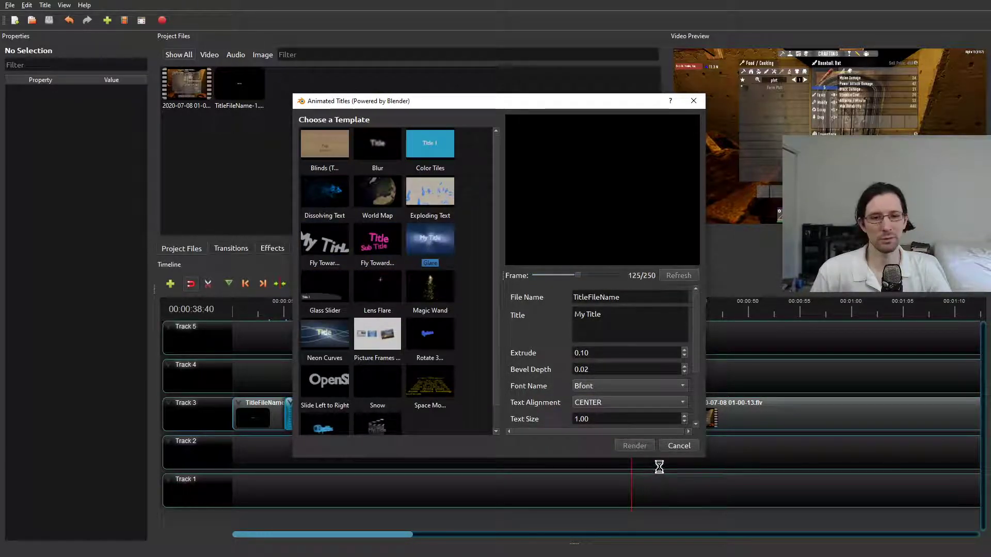
Examine further animated title templates, including Space Movie, Snow, Slide Left to Right, Blinds and Blur.
click(437, 346)
click(433, 384)
click(377, 385)
click(331, 388)
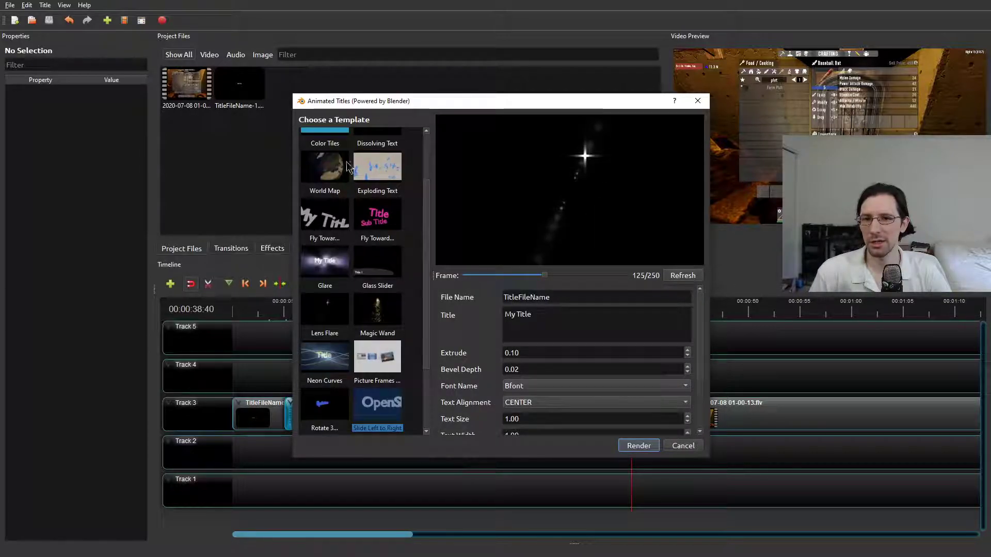
click(343, 211)
click(314, 143)
click(373, 139)
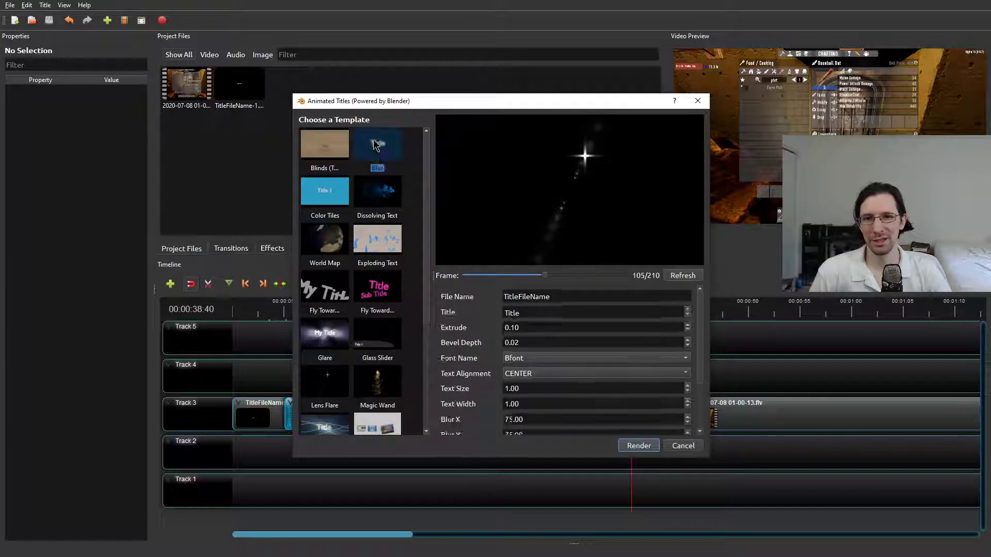
Examine the Color Tiles, World Map, Exploding Text, Fly Towards, Glass Slider and Lens Flare templates, and close the animated title creator without rendering.
click(337, 216)
click(325, 240)
click(377, 240)
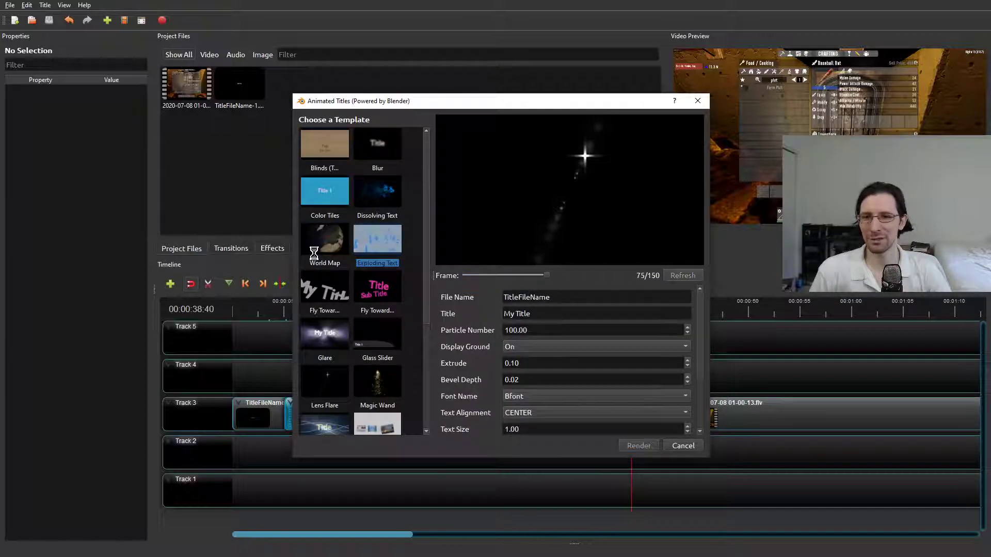
click(338, 297)
click(378, 293)
click(337, 336)
click(378, 338)
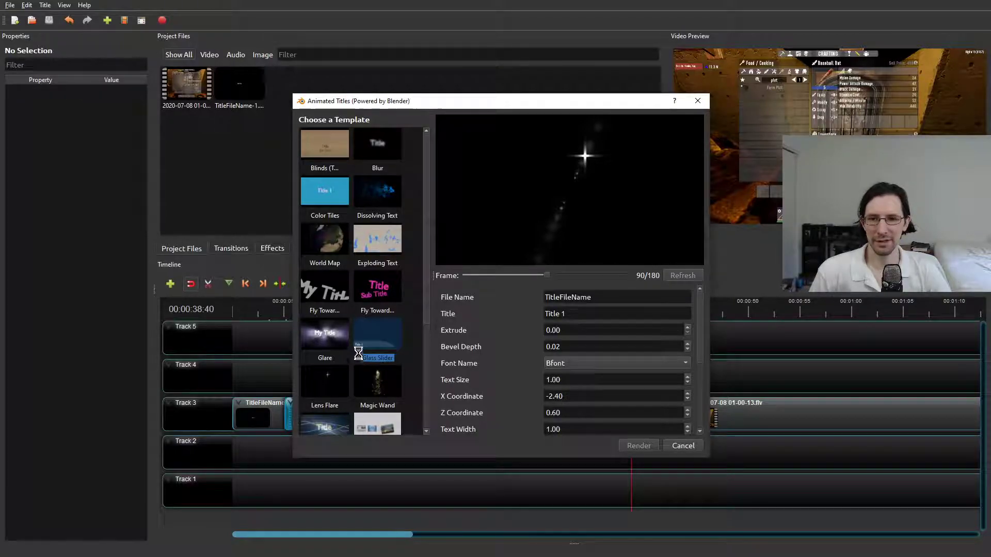
click(313, 341)
click(307, 387)
scroll(340, 384, down, 3)
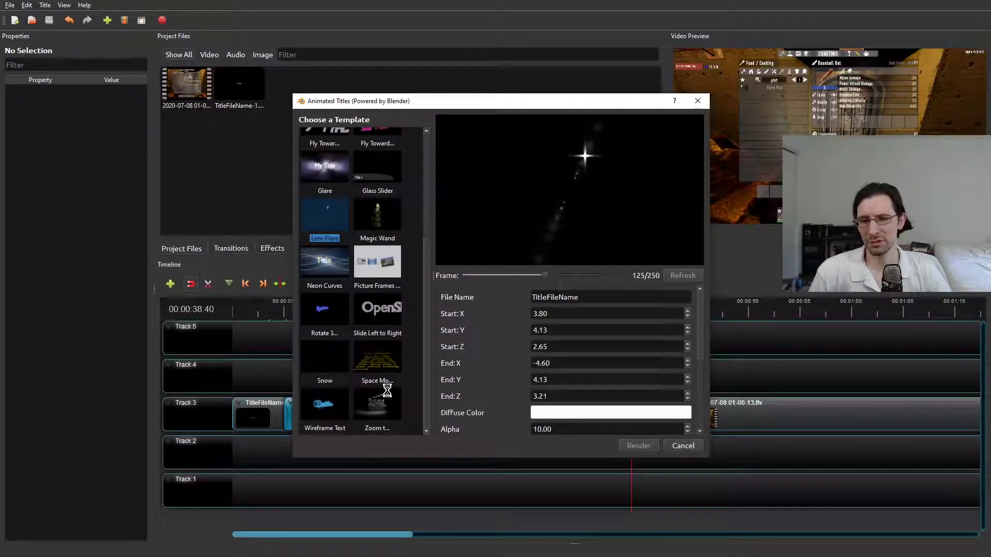
click(683, 445)
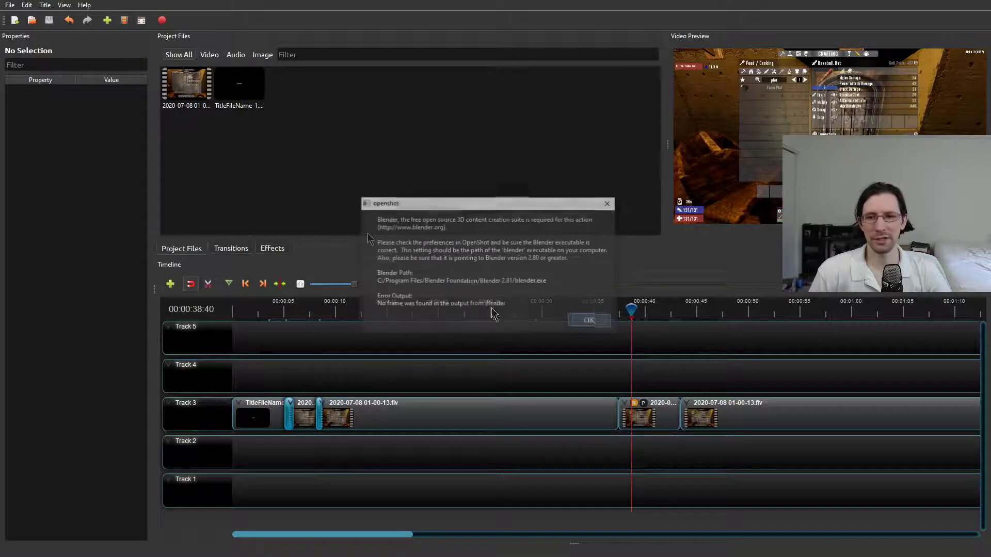
click(590, 321)
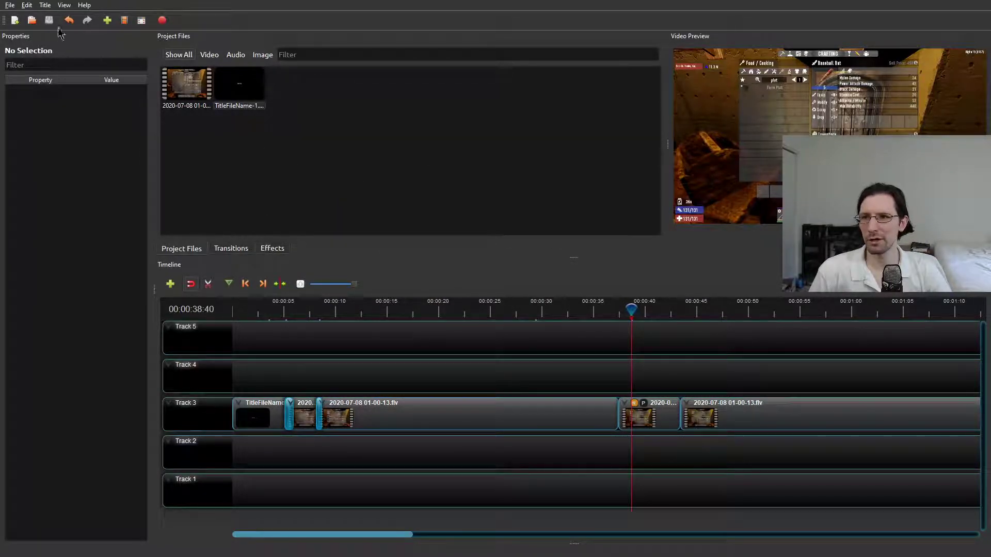
Start a new title from the Cloud 1 template and open it in the advanced editor, Inkscape.
click(45, 5)
mouse_move(26, 7)
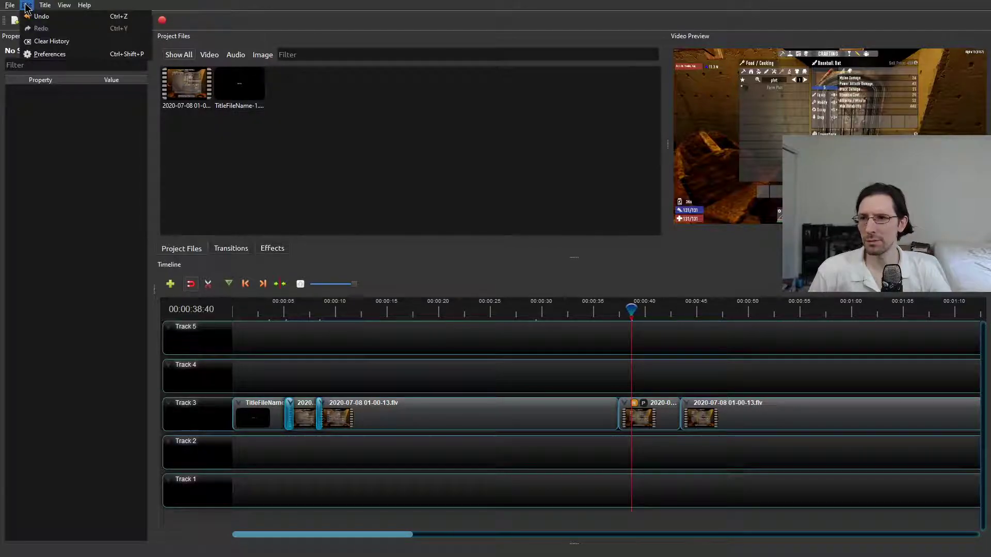
click(58, 17)
drag(520, 141, 542, 107)
click(398, 253)
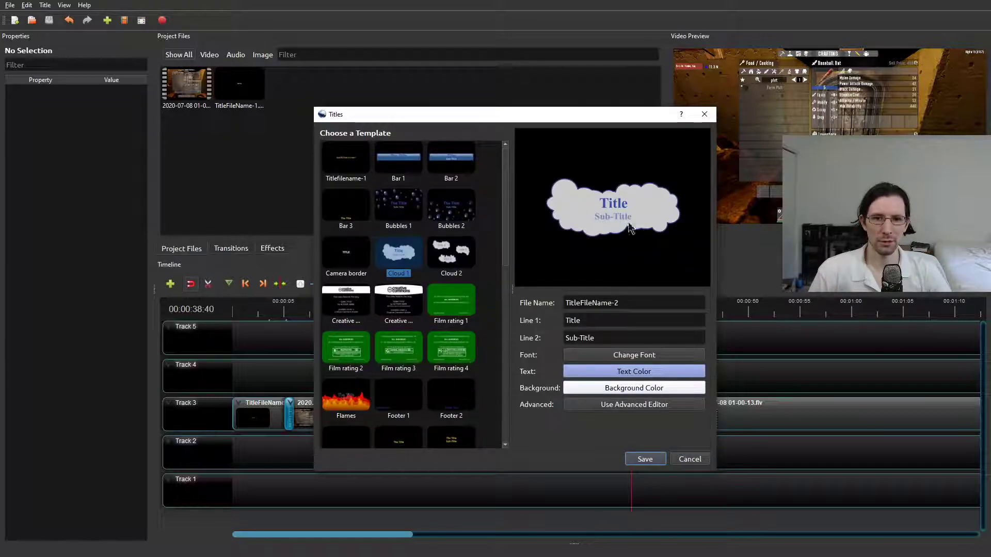
click(635, 409)
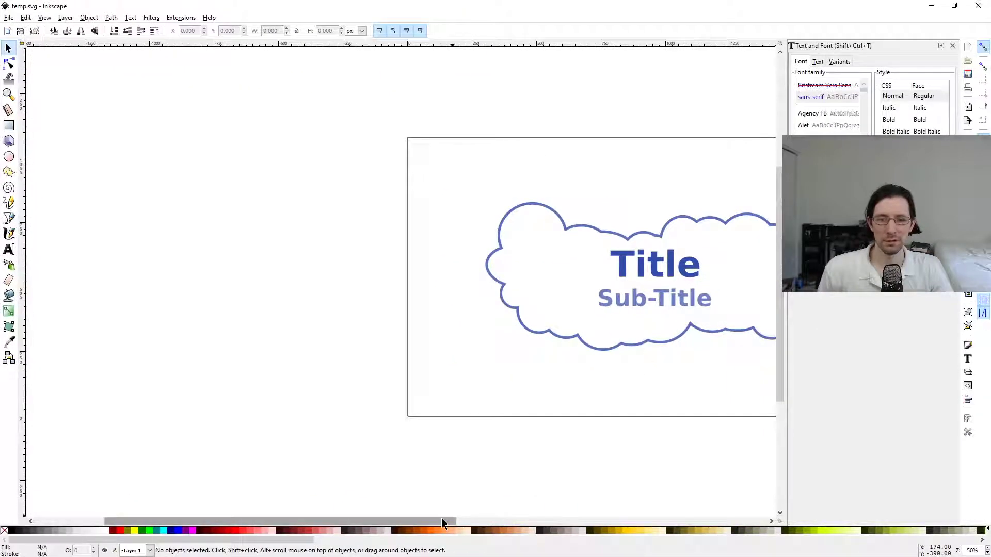
Stretch the Title text horizontally and vertically to about 1237 px wide and 288 px high.
mouse_move(441, 518)
mouse_down()
mouse_move(577, 513)
mouse_move(563, 516)
mouse_up()
click(407, 276)
drag(440, 264, 526, 264)
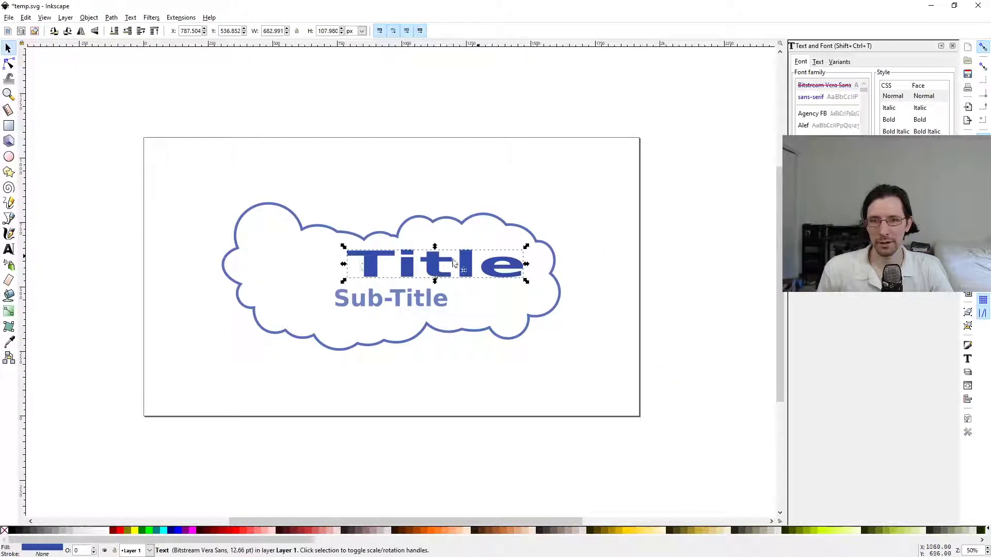
drag(344, 265, 199, 265)
drag(364, 247, 364, 202)
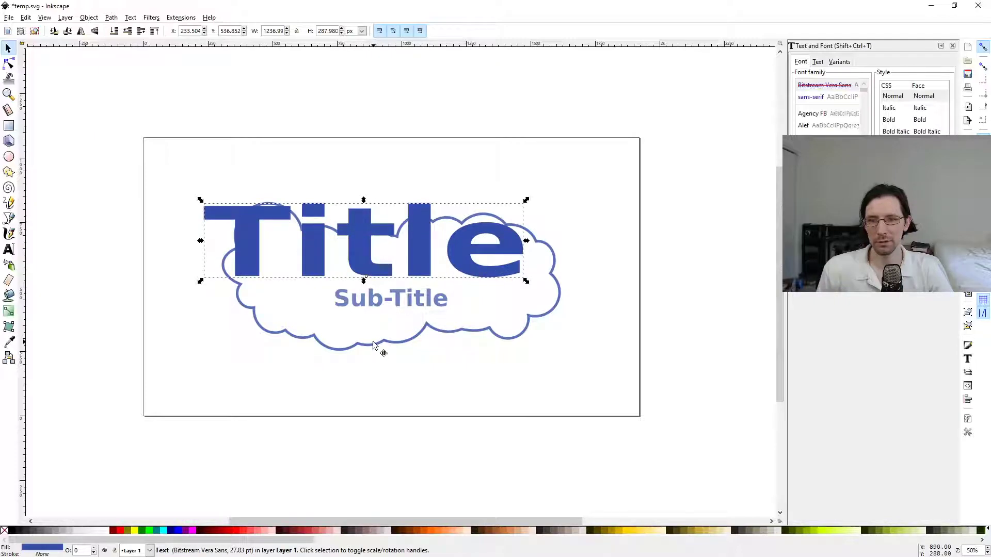
Enlarge the cloud outline to about 1834 px wide so it nearly fills the page, and move the Title text inside it.
click(382, 340)
drag(564, 277, 640, 277)
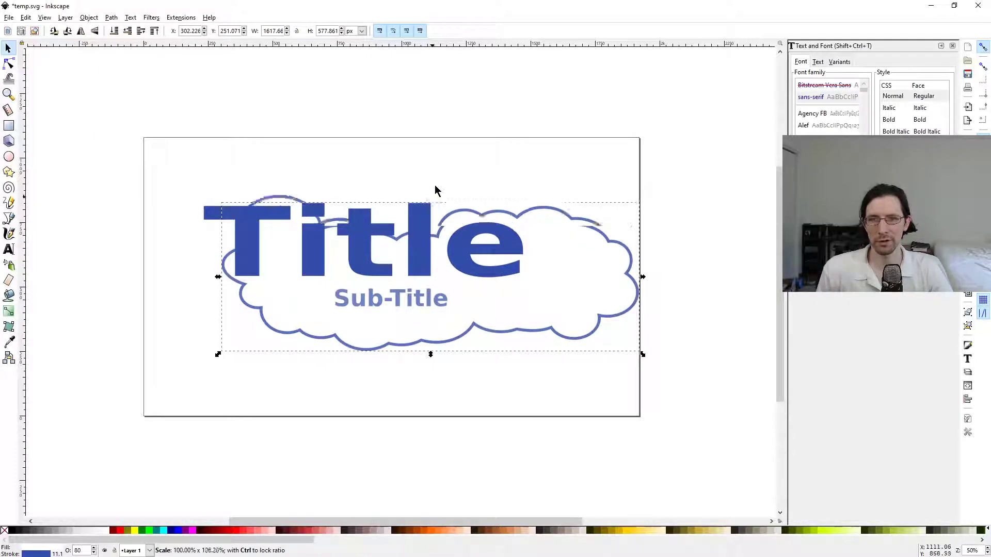
drag(432, 199, 426, 149)
drag(215, 243, 264, 268)
click(260, 294)
drag(216, 247, 162, 247)
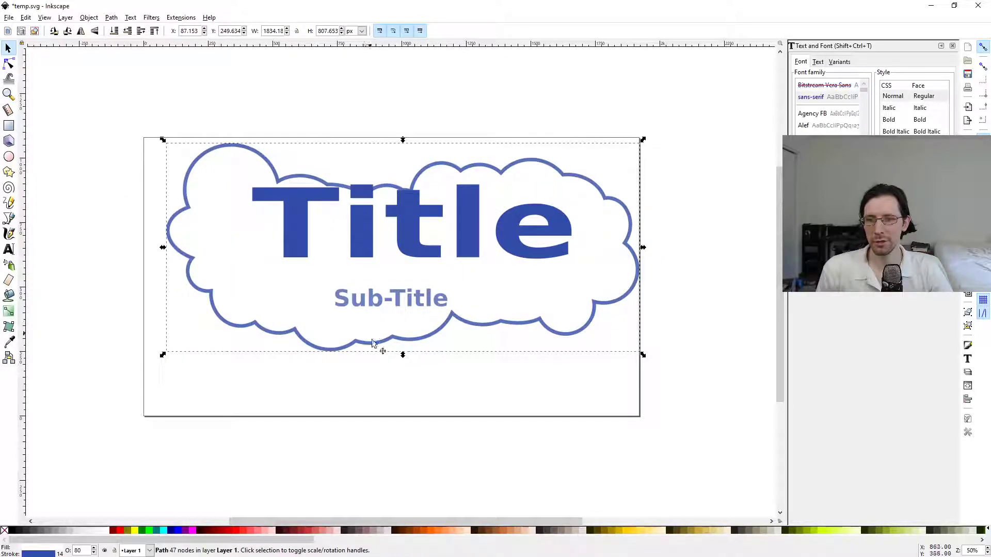
drag(402, 356, 402, 405)
Fill the cloud with orange #FF7F2A and draw two 3D boxes over its lower part.
click(9, 249)
click(9, 265)
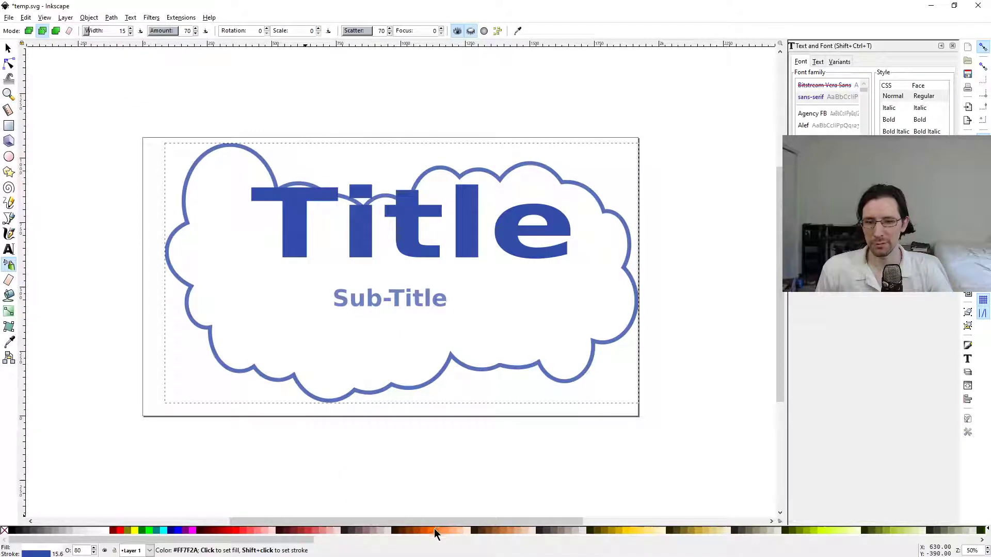
click(435, 530)
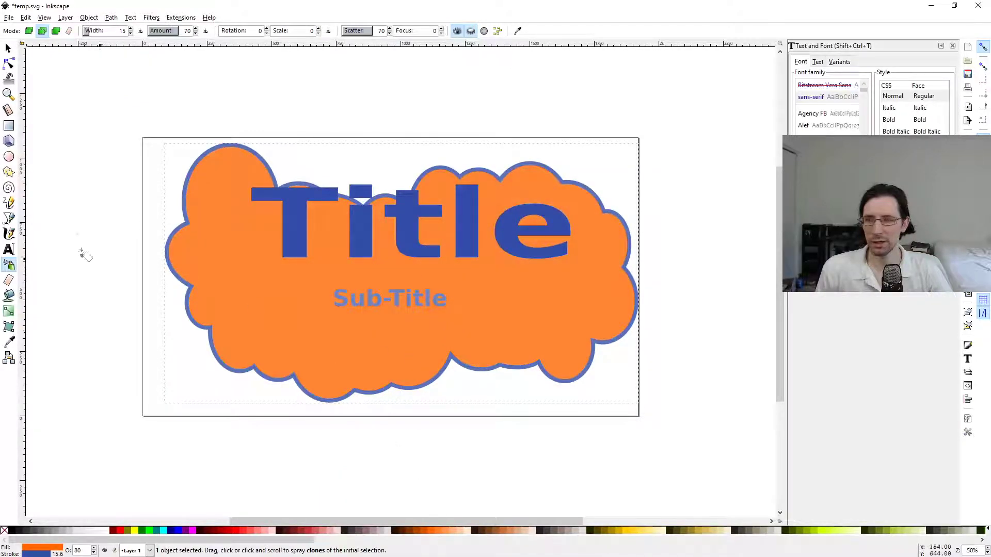
click(9, 139)
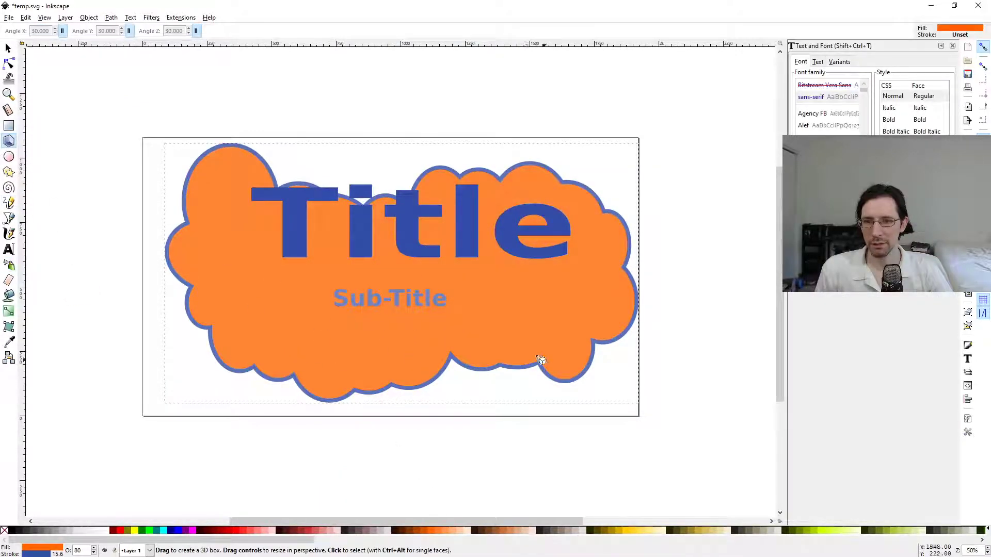
drag(549, 364, 593, 402)
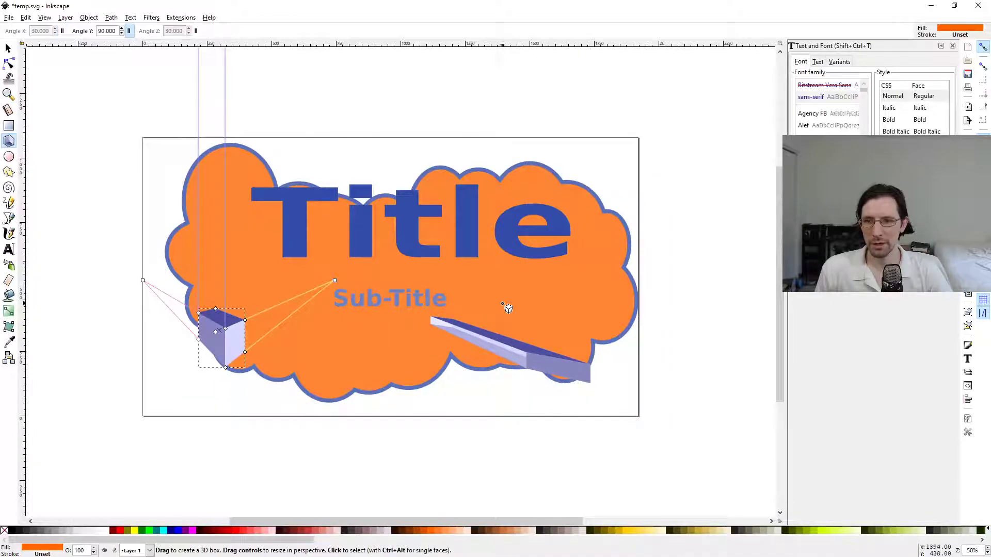
Save the drawing, close Inkscape to return to OpenShot, and save the title as TitleFileName-2.
click(9, 17)
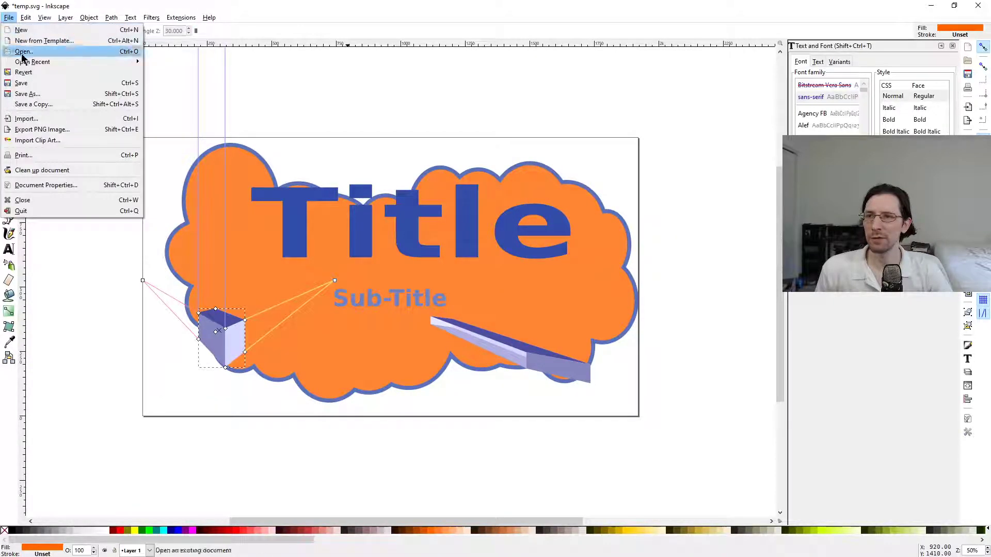
click(25, 74)
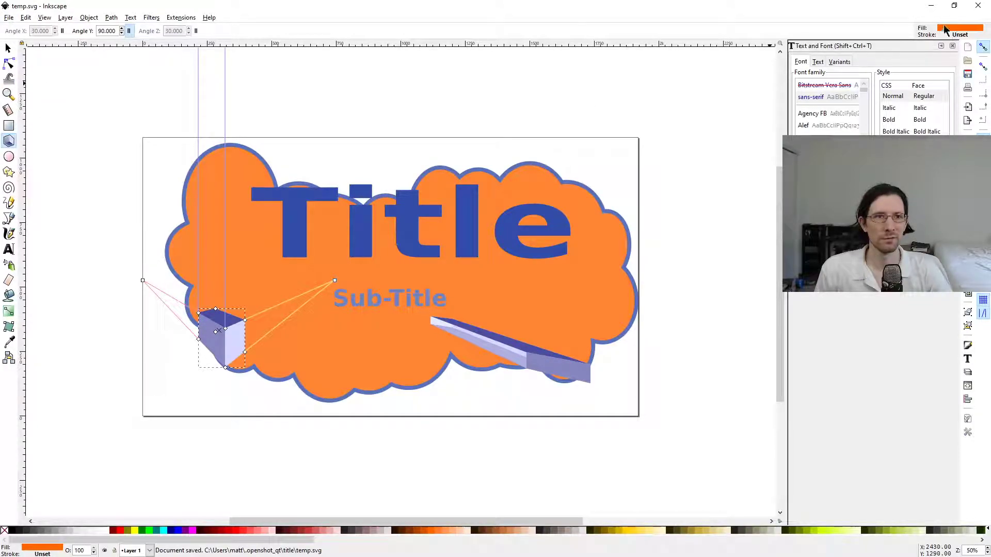
click(978, 6)
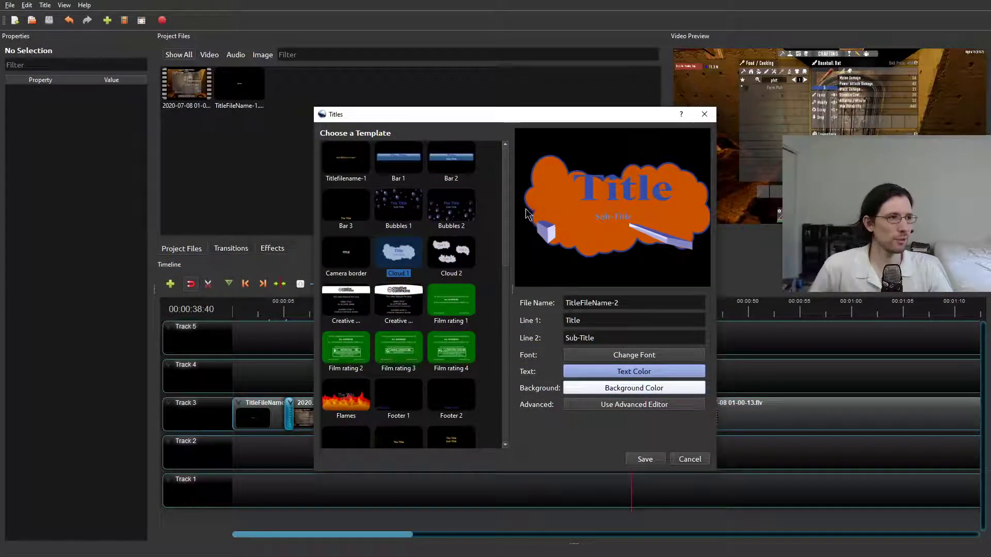
click(643, 460)
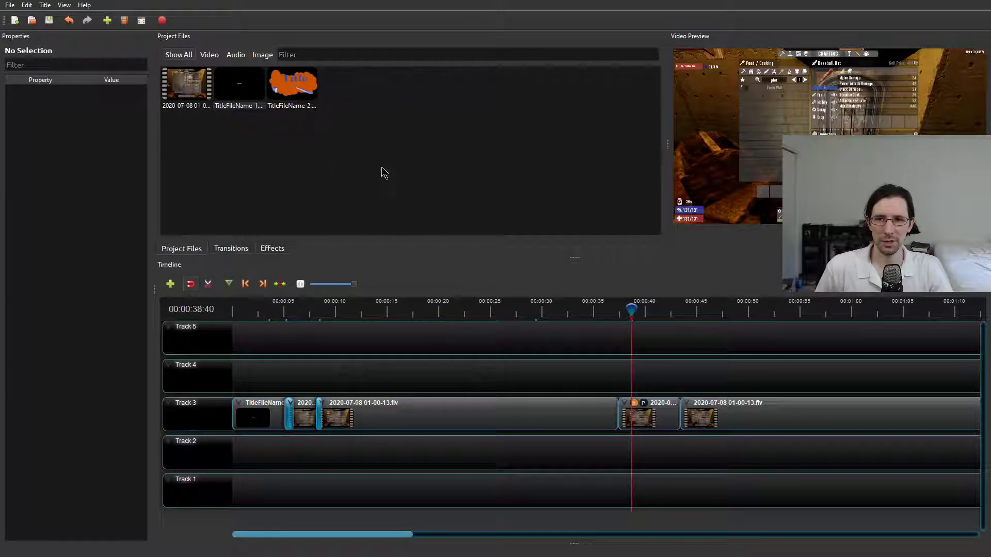
Place the TitleFileName-2 title on Track 4 at about 11.70 s and shorten the clip to about 3.15 s.
drag(295, 85, 383, 371)
drag(634, 309, 370, 309)
drag(428, 370, 385, 376)
Apply Fade In and Out (Fast) to the entire title clip and play the timeline from before it.
right_click(371, 378)
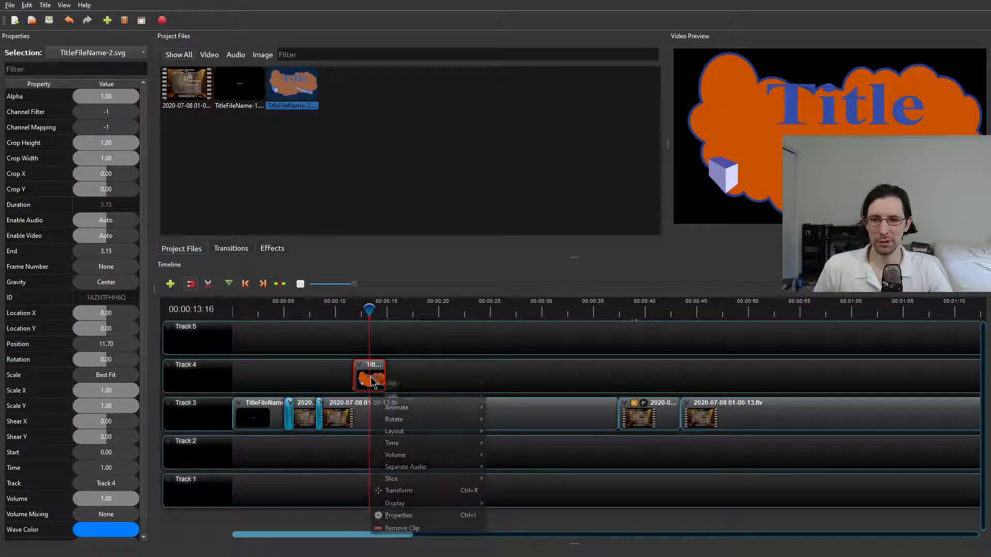
mouse_move(411, 398)
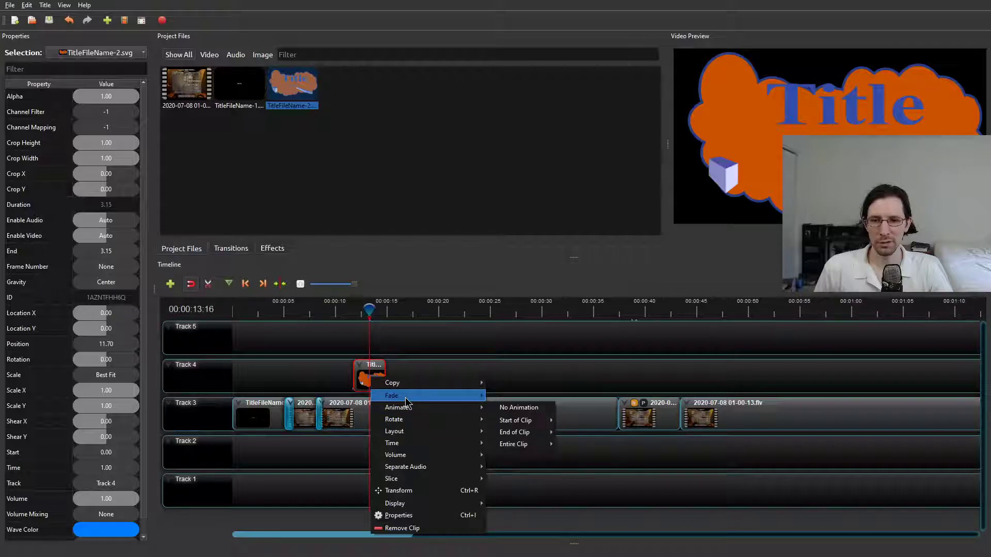
mouse_move(527, 439)
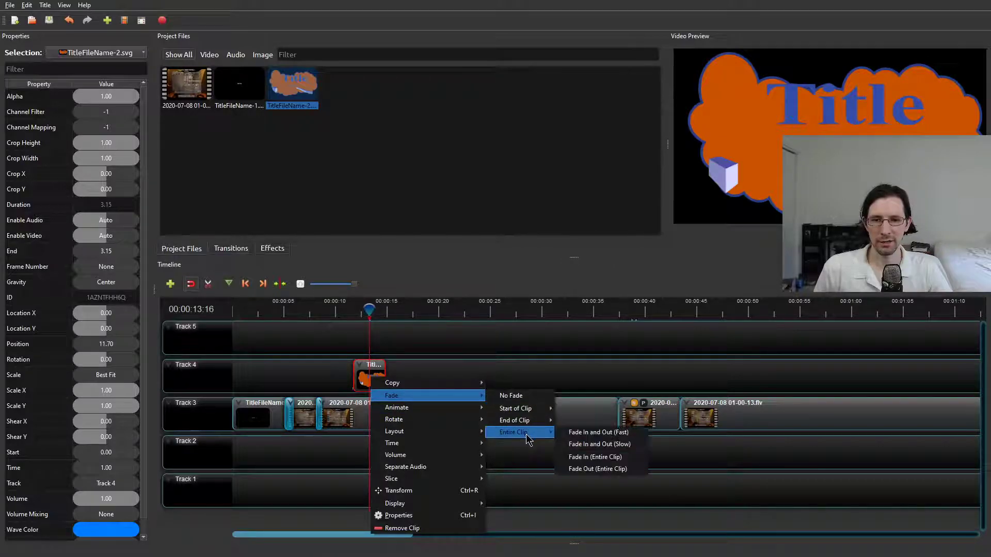
click(605, 437)
drag(379, 314, 345, 312)
key(space)
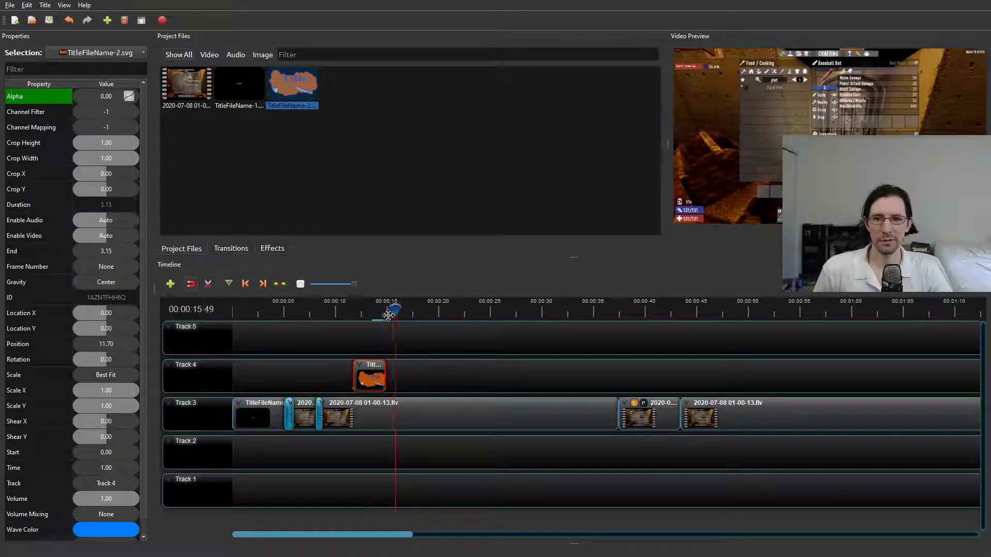
Remove the fade from the title clip on Track 4 and shorten the clip to about 1.90 s.
drag(382, 315, 381, 314)
click(359, 365)
mouse_move(460, 392)
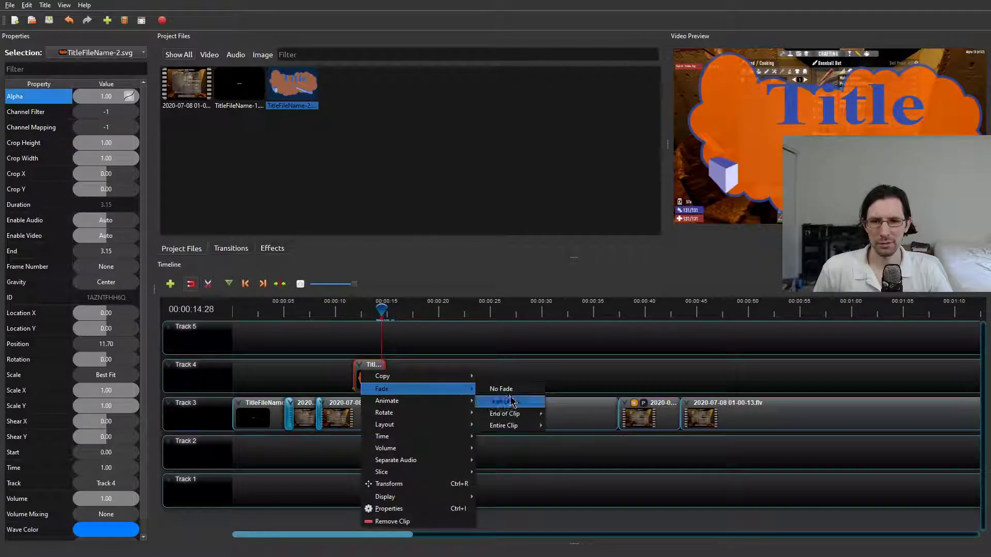
click(495, 388)
drag(385, 376, 373, 377)
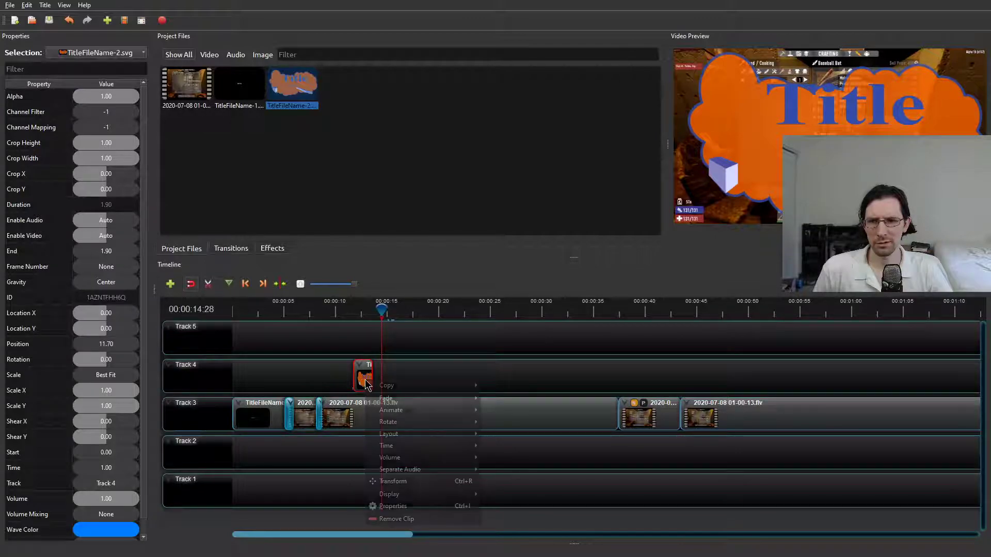
Apply Fade In and Out (Slow) to the entire shortened title clip and play the timeline from before it.
right_click(365, 383)
mouse_move(405, 398)
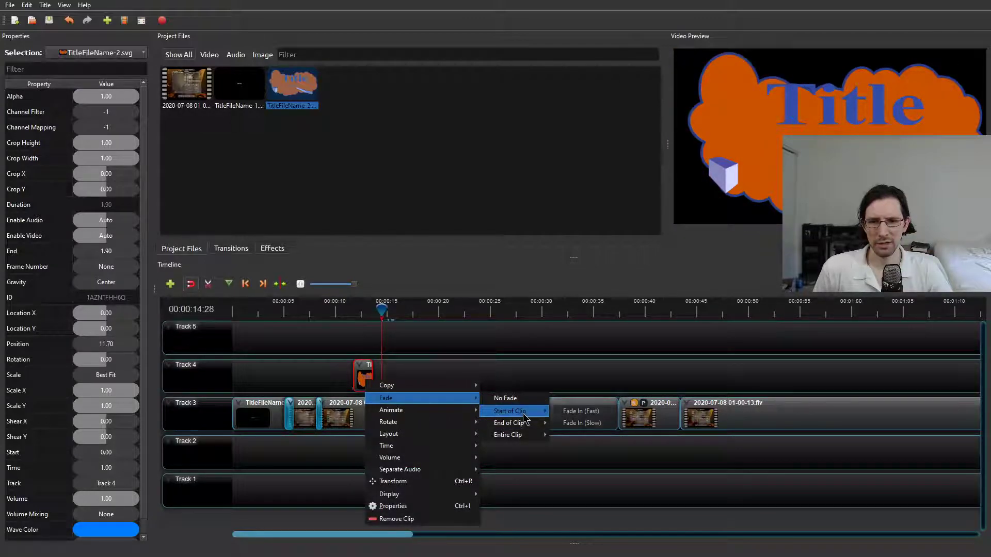
mouse_move(528, 428)
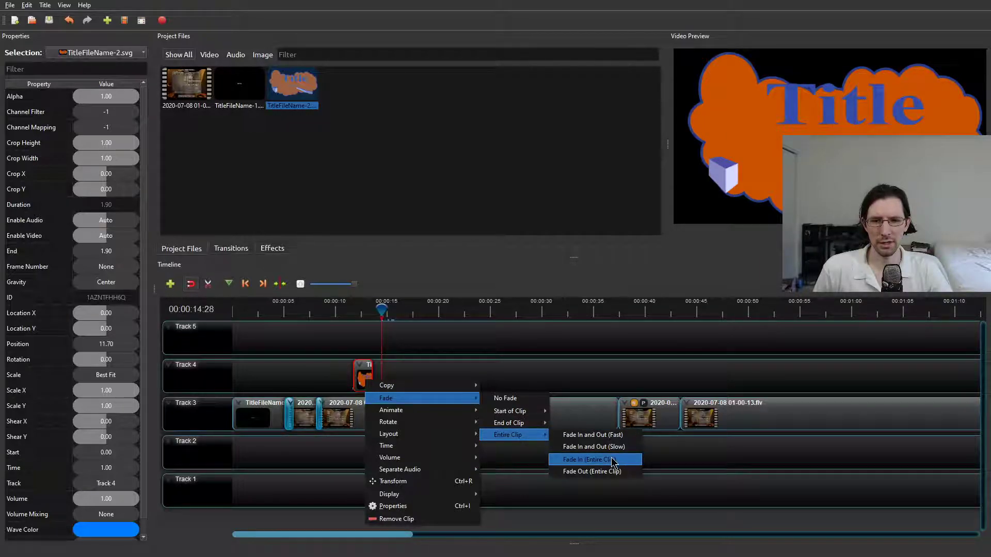
click(614, 447)
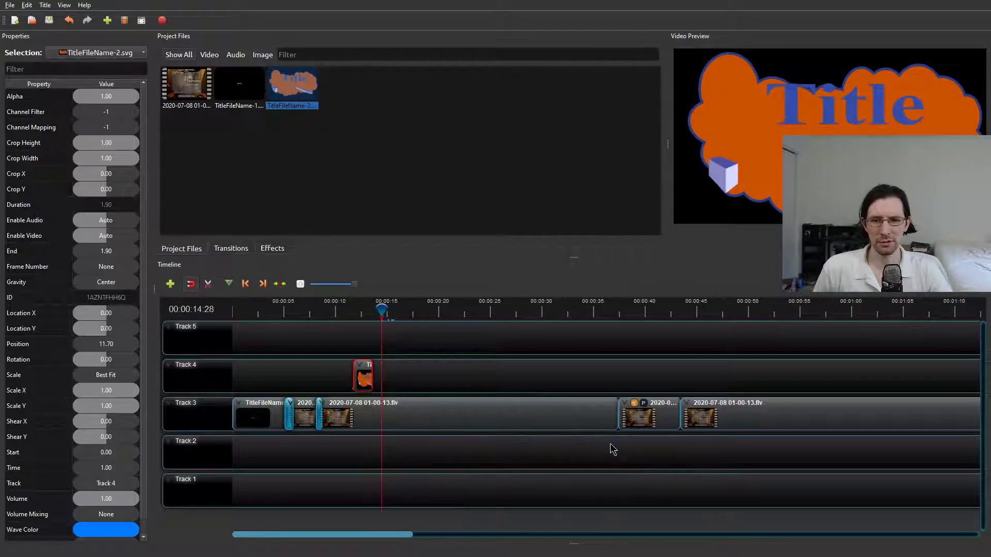
click(353, 313)
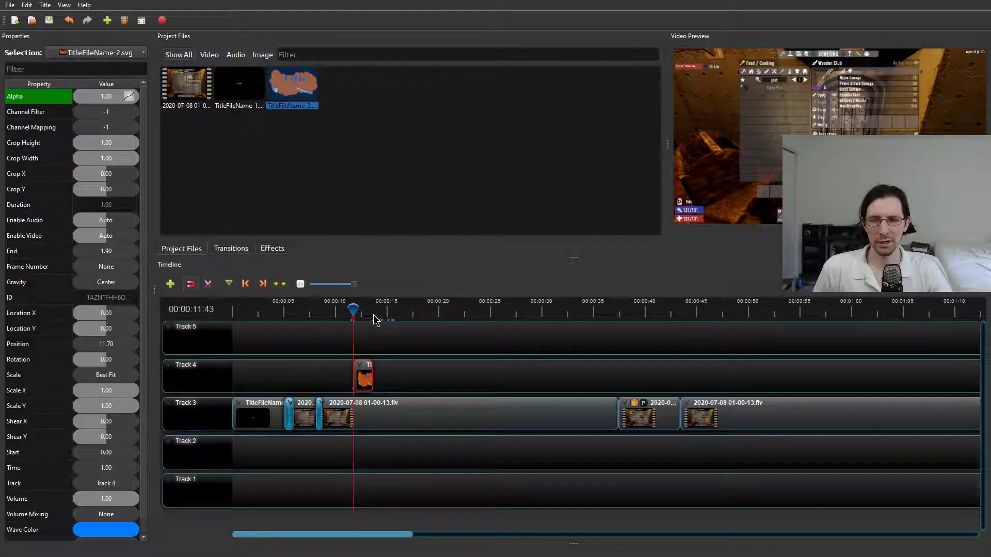
drag(352, 308, 339, 308)
key(space)
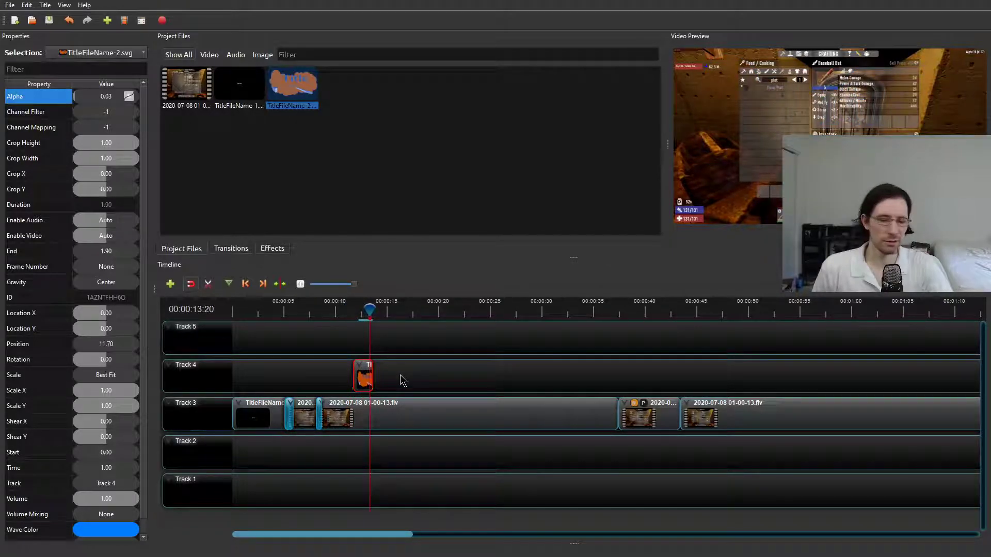
Replace the short title clip with a full-length one on Track 4 at about 19.20 s, using Fade In and Out (Slow) on the entire clip.
key(Delete)
drag(297, 104, 434, 363)
right_click(459, 379)
mouse_move(502, 411)
mouse_move(485, 397)
mouse_move(609, 433)
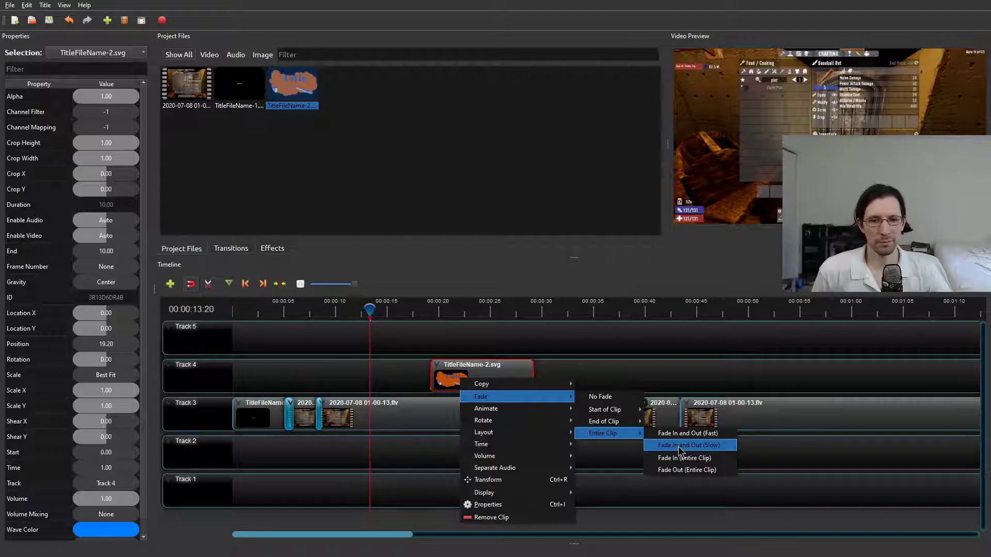
click(680, 447)
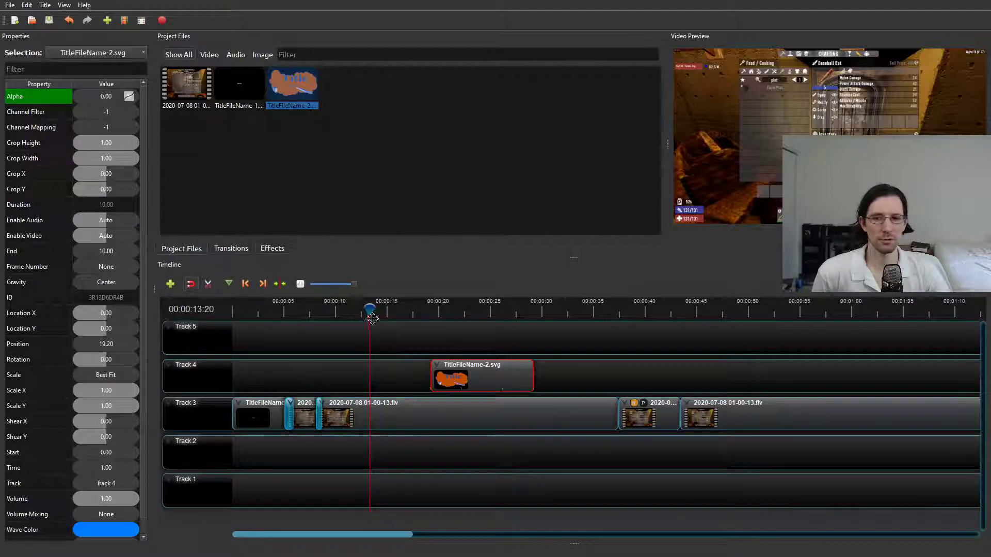
Preview the faded title near the middle of its clip, and delete the clip from Track 4.
drag(367, 306, 482, 310)
key(XF86AudioLowerVolume)
key(XF86AudioLowerVolume)
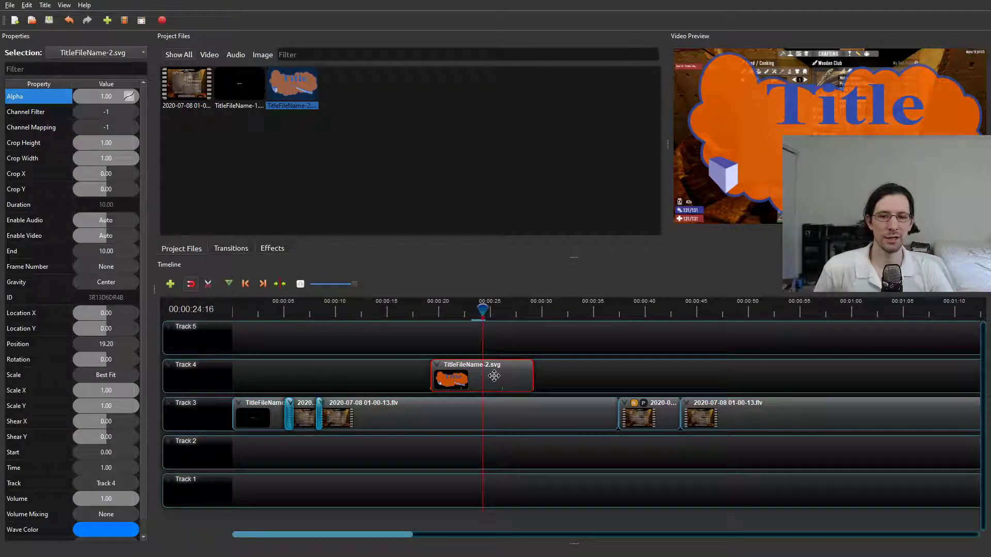
key(Delete)
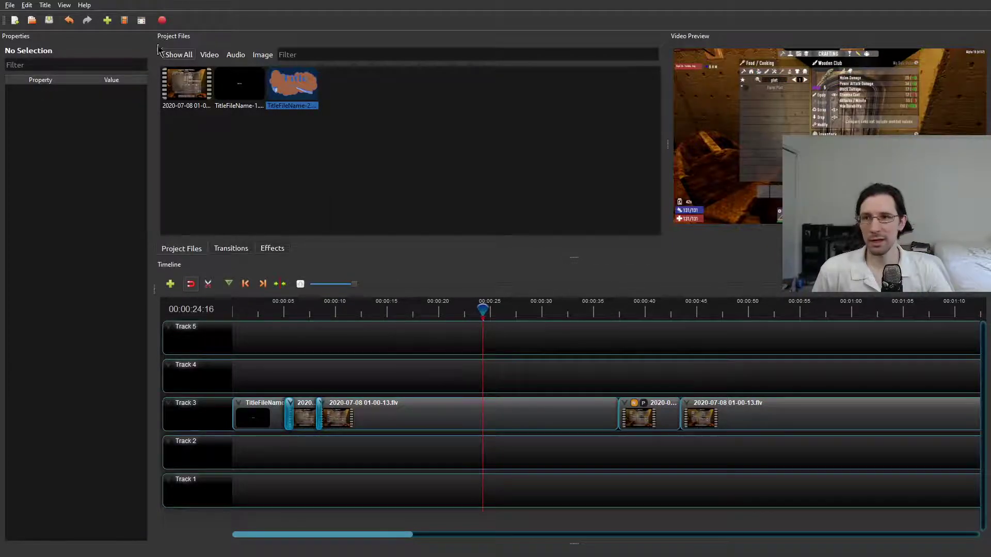
Review the video export settings, close them without exporting, and clear the selection in the project files.
click(162, 20)
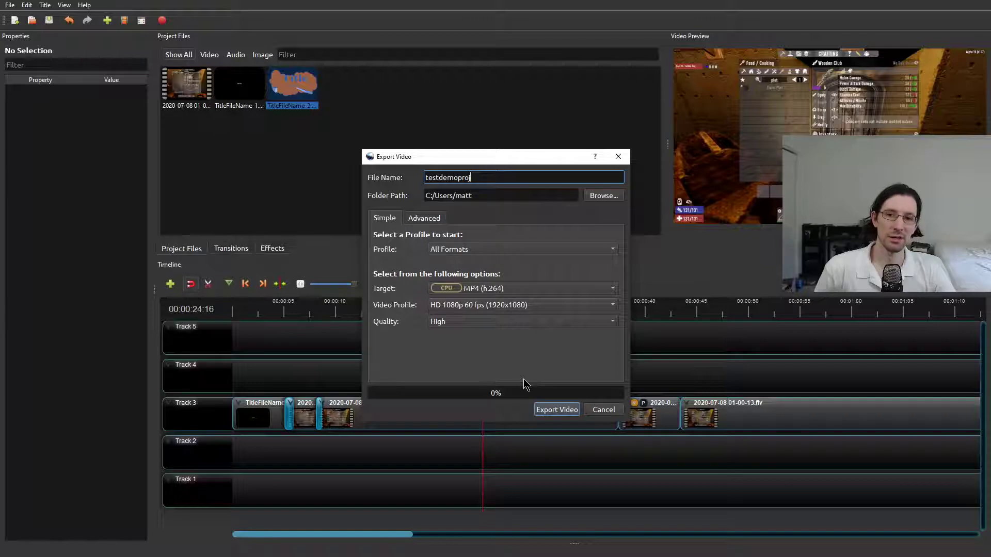
click(602, 409)
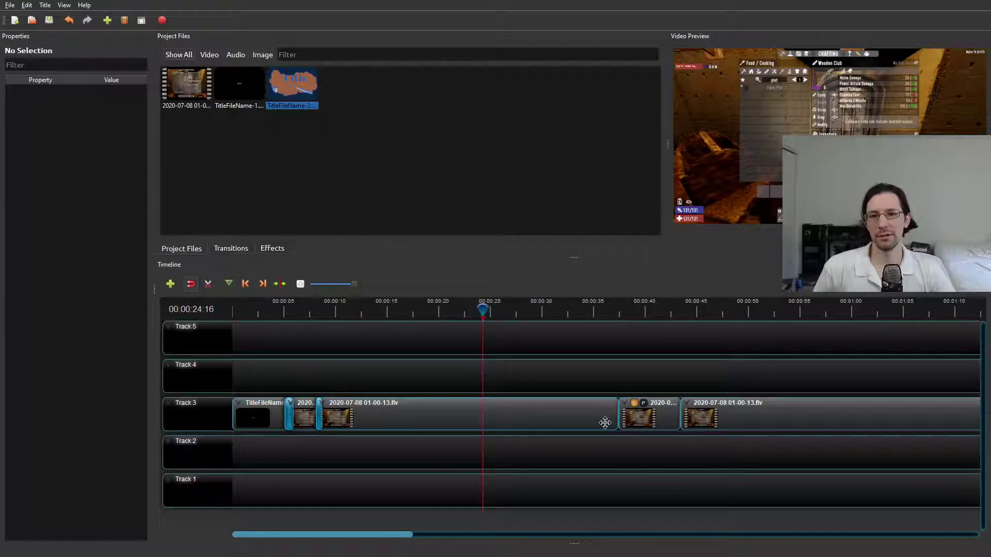
click(361, 186)
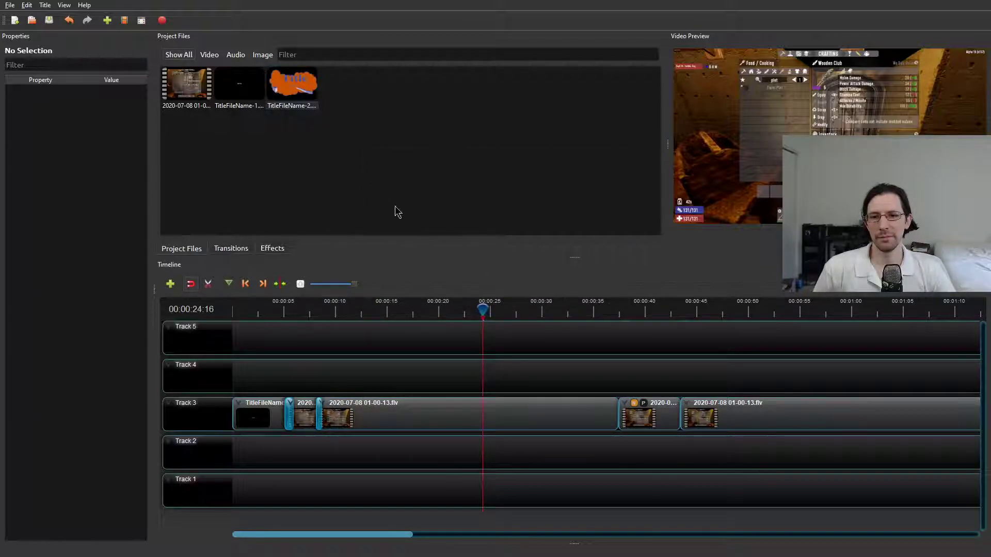
Move the playhead back to about 00:00:13:34 to preview the long gameplay clip on Track 3.
click(473, 312)
click(397, 310)
drag(377, 313, 372, 311)
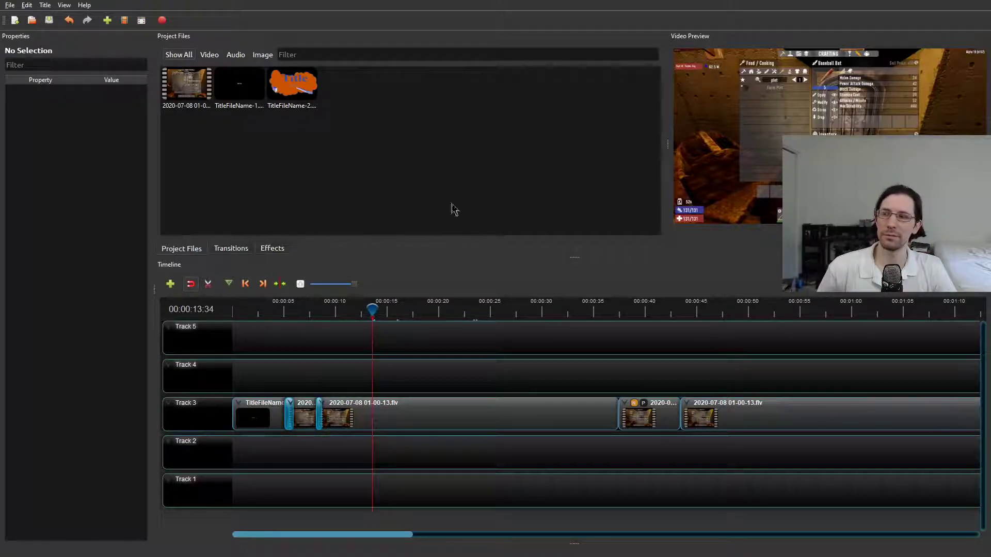
click(10, 6)
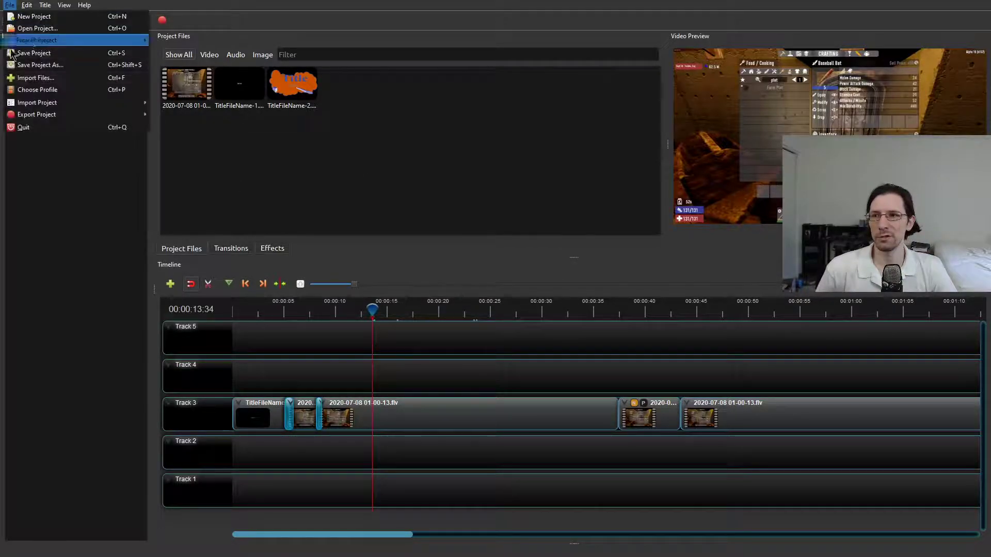
click(34, 130)
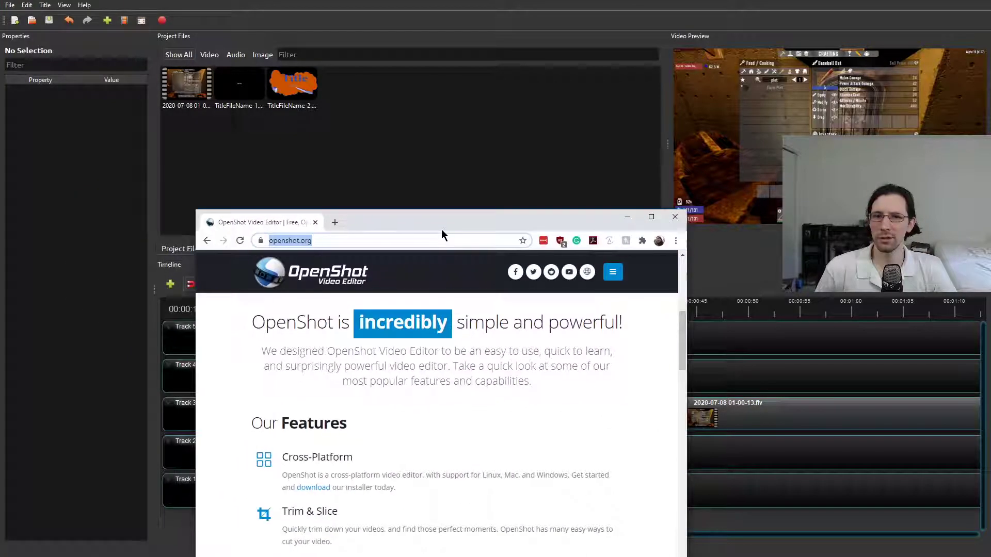
Switch to the browser, maximize its window, and examine the download section and feature overview on openshot.org.
double_click(298, 237)
scroll(430, 268, up, 2)
scroll(430, 268, down, 2)
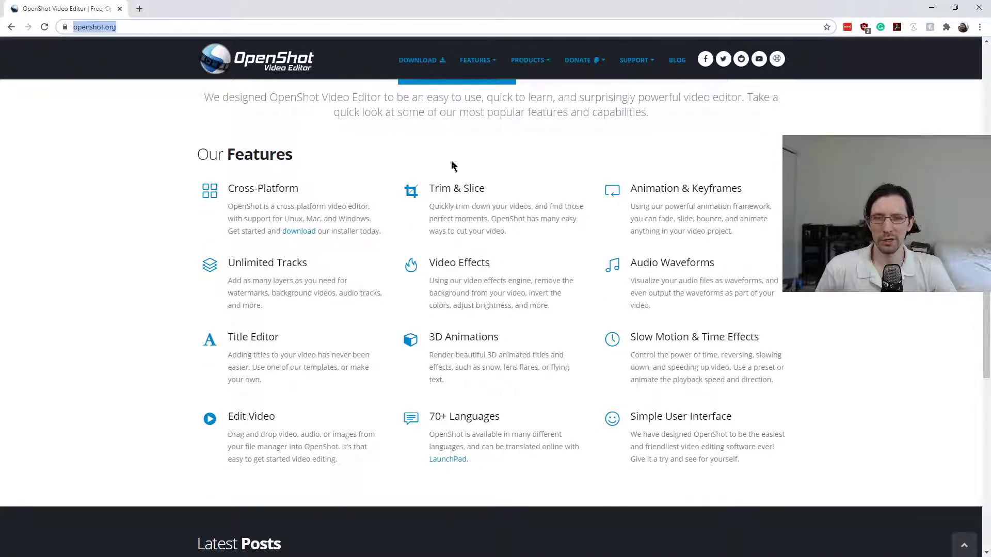
scroll(567, 361, up, 7)
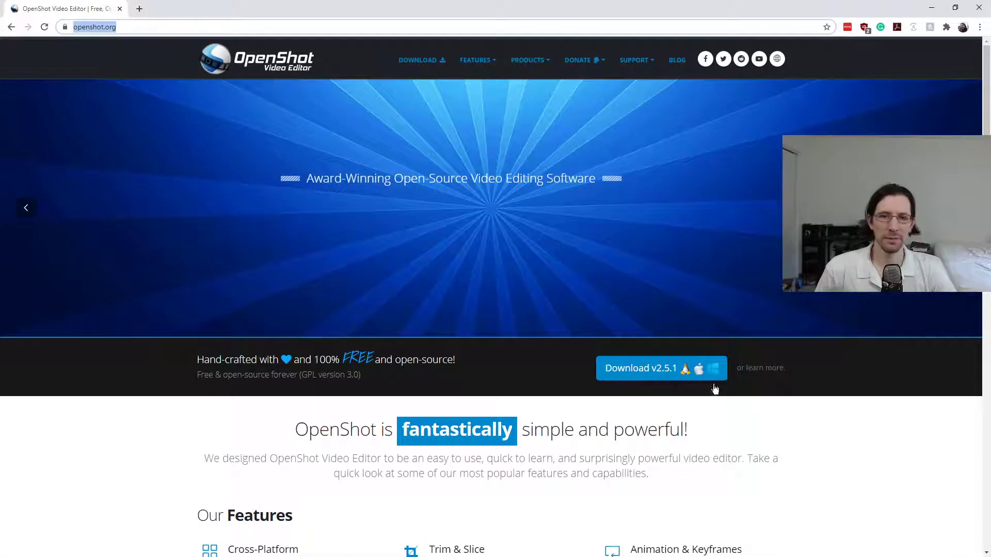
scroll(534, 459, down, 3)
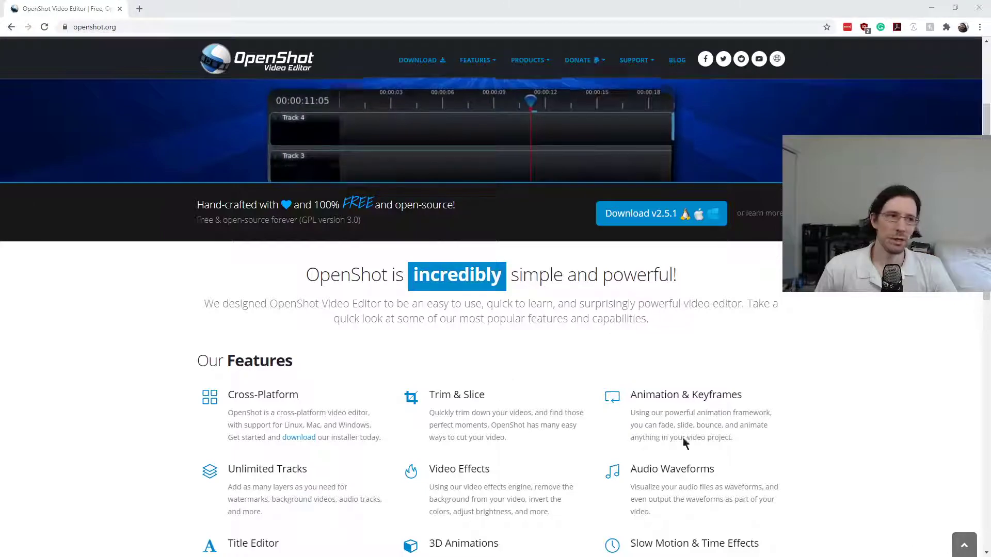